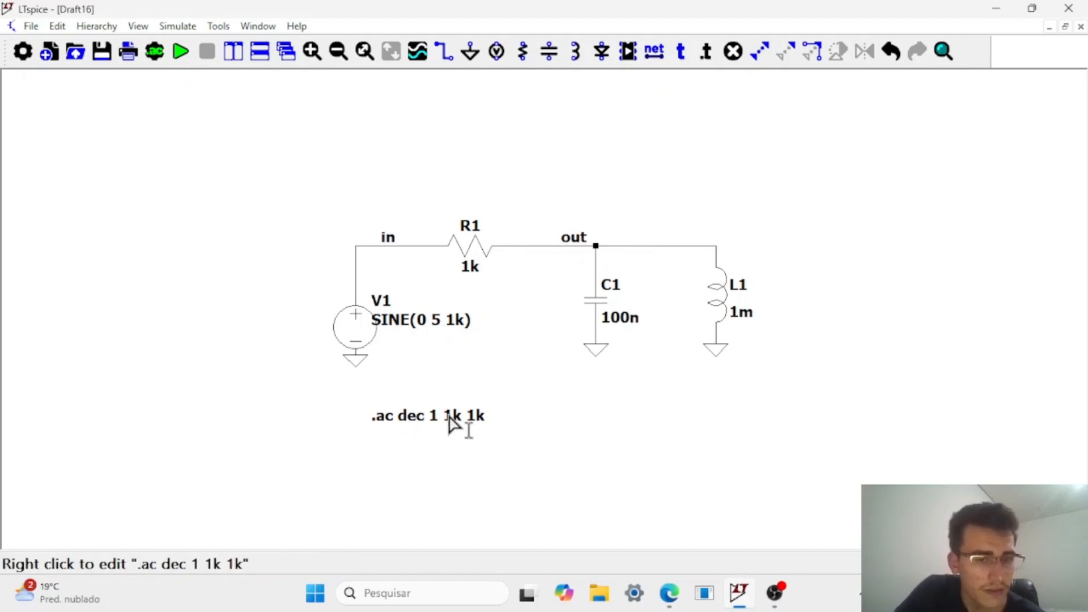
Run the single-frequency AC analysis of the RLC circuit.
{"action": "left_click", "coordinate": [180, 55]}
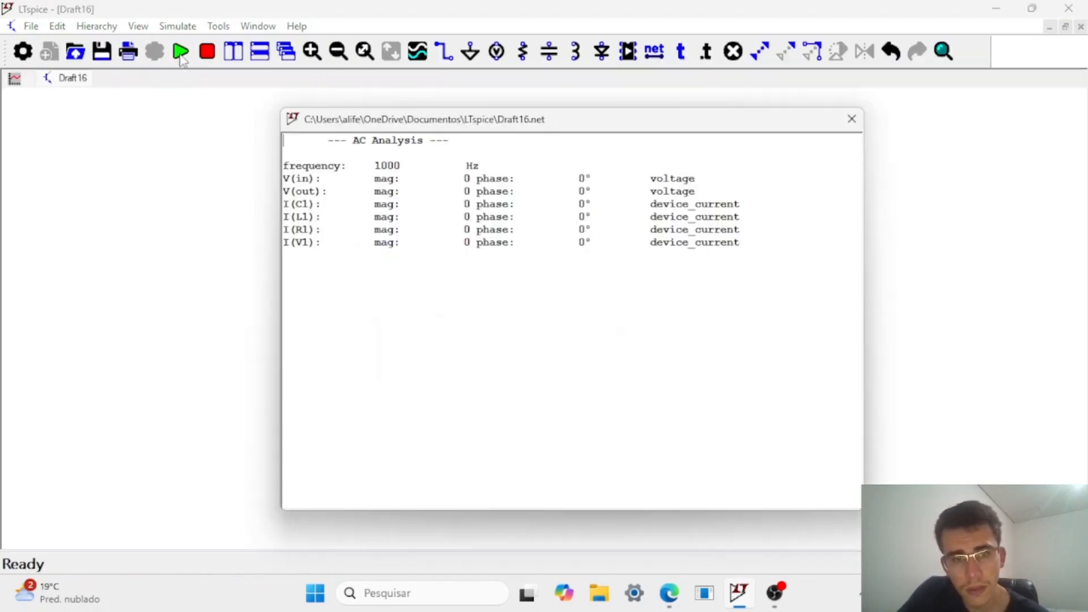
{"action": "mouse_move", "coordinate": [774, 592]}
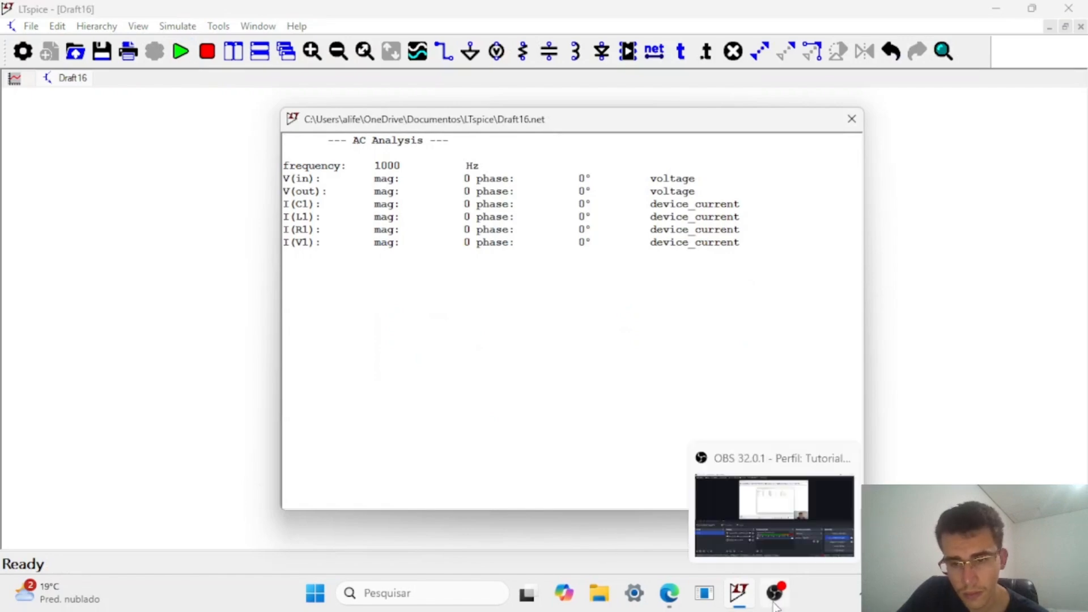
{"action": "left_click", "coordinate": [795, 539]}
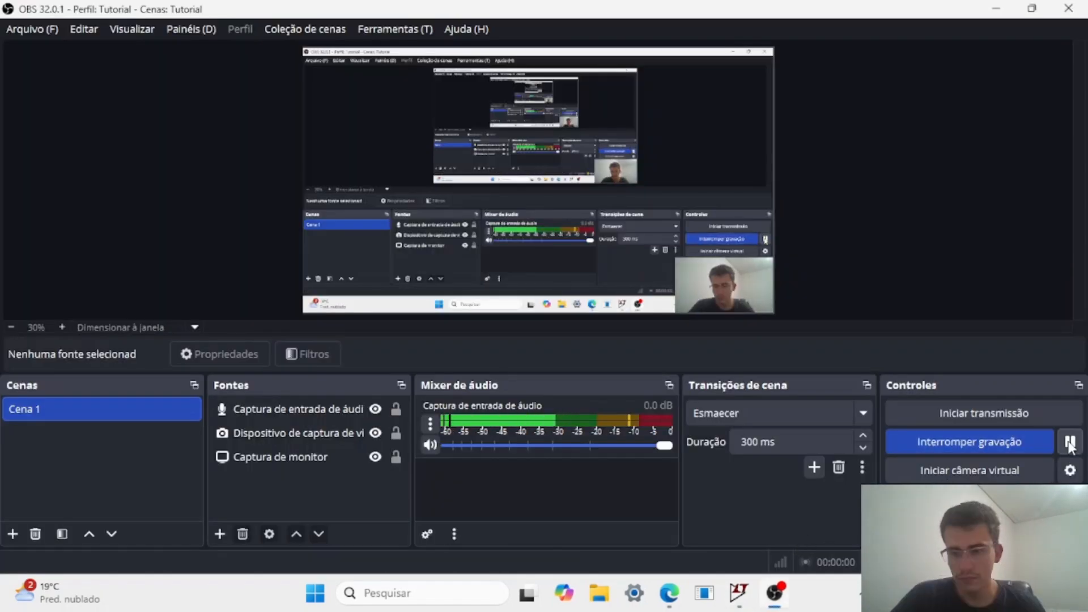
{"action": "left_click", "coordinate": [1070, 444]}
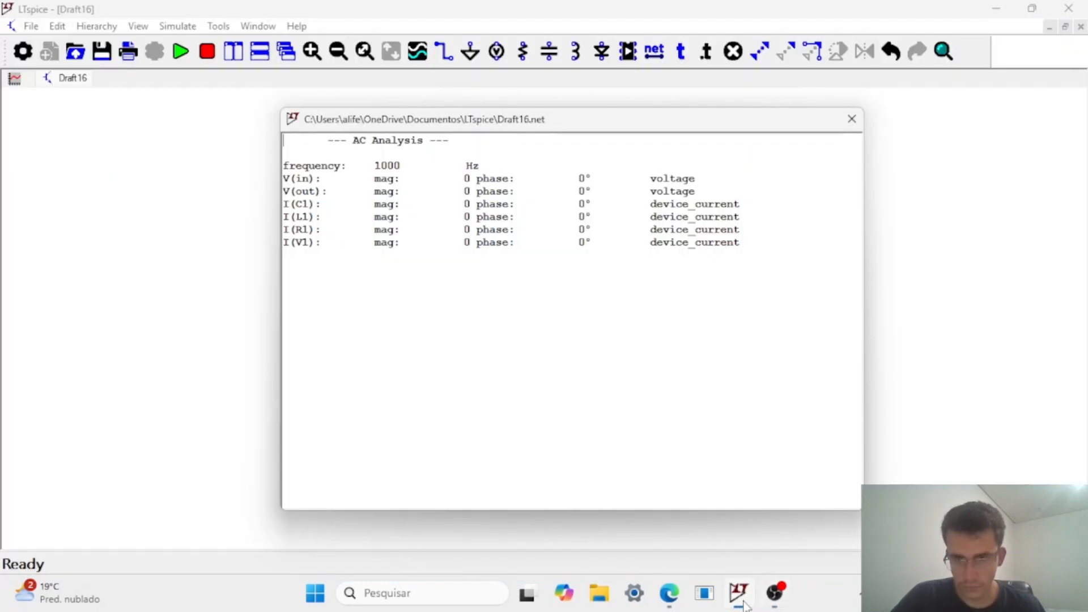
Close the AC analysis results and the SPICE output log to return to the schematic.
{"action": "left_click_drag", "start_coordinate": [794, 126], "coordinate": [751, 151]}
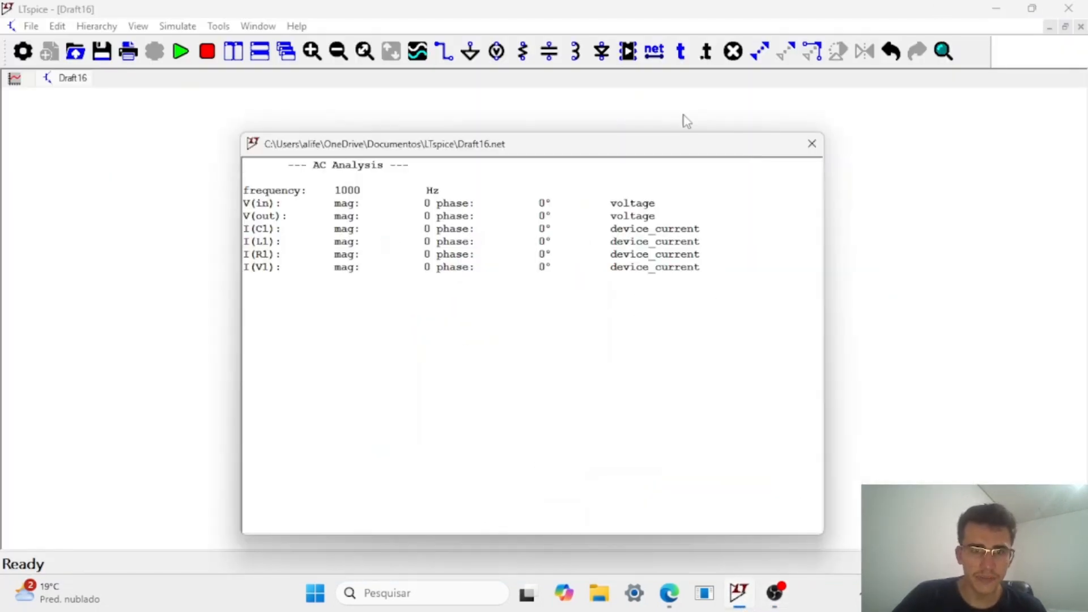
{"action": "left_click", "coordinate": [812, 143]}
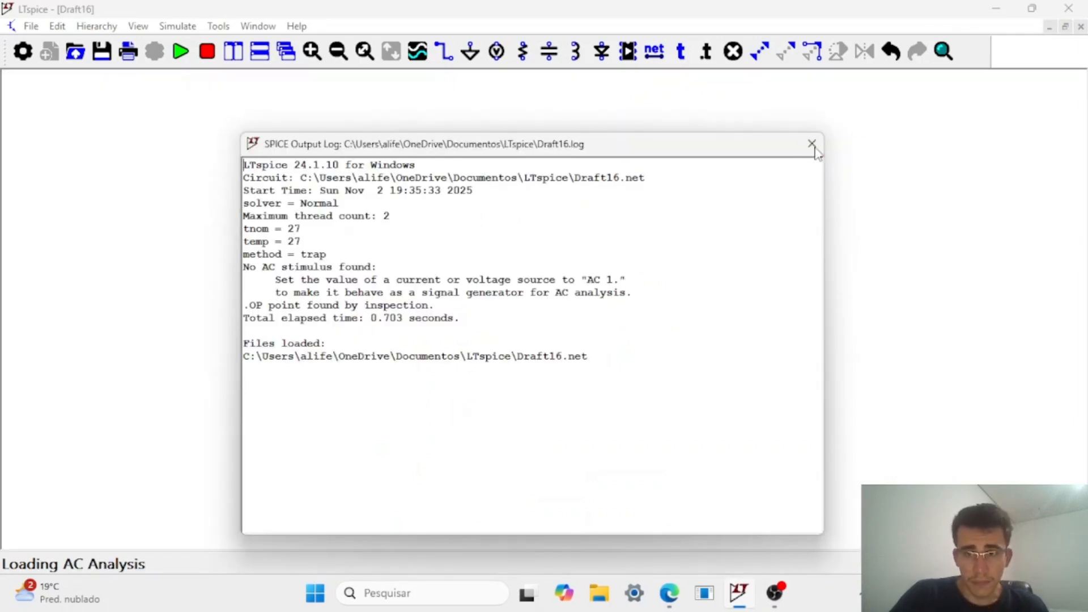
{"action": "left_click", "coordinate": [814, 148]}
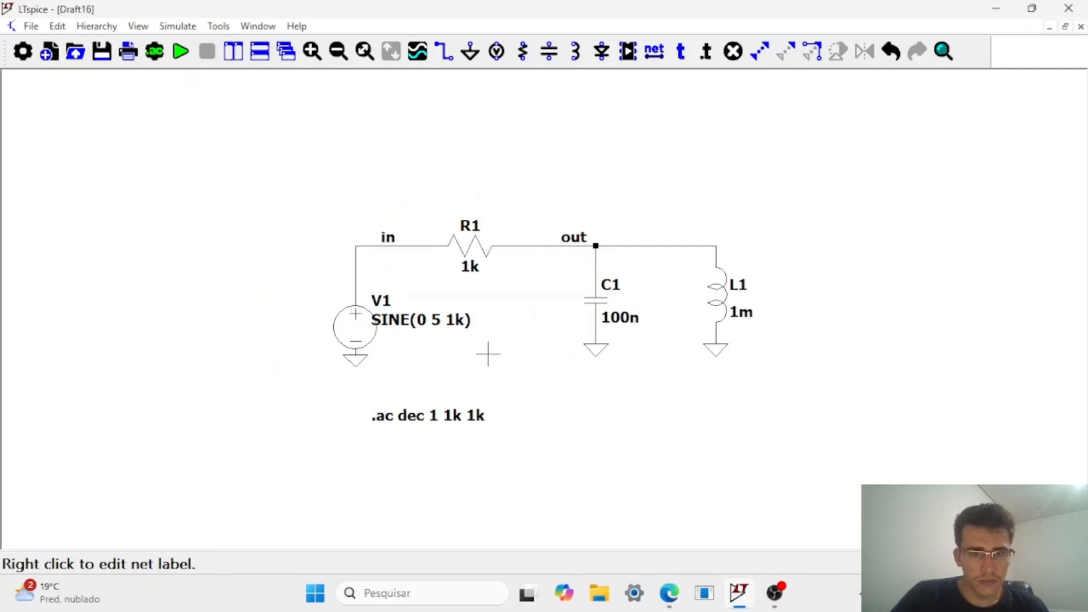
Change the AC analysis directive to 1000 points per decade with a stop frequency of 1Meg.
{"action": "right_click", "coordinate": [428, 420]}
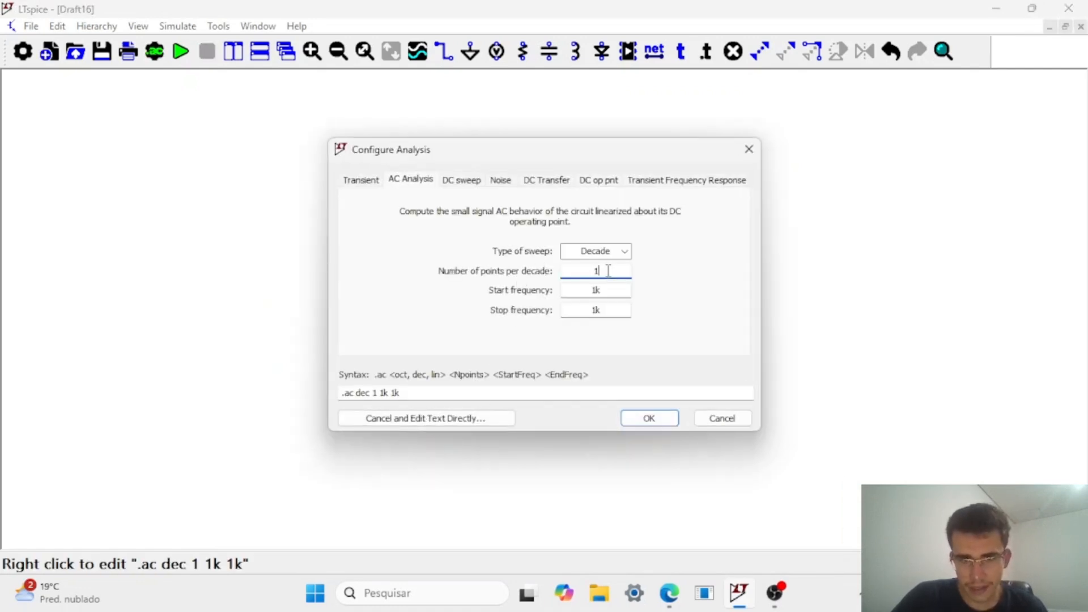
{"action": "type", "text": "000"}
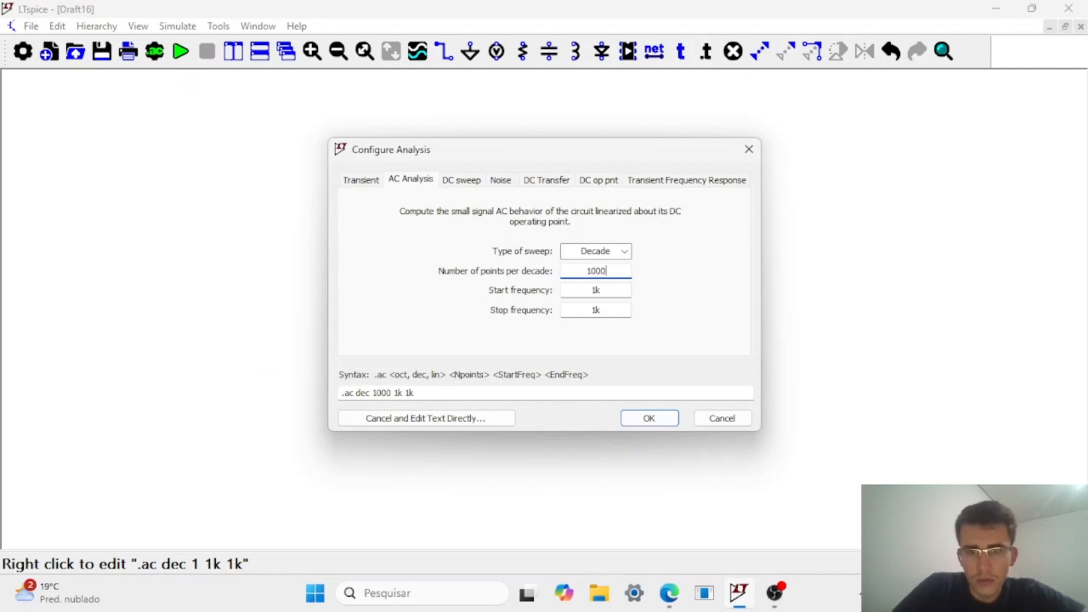
{"action": "left_click", "coordinate": [606, 310]}
{"action": "key", "text": "BackSpace"}
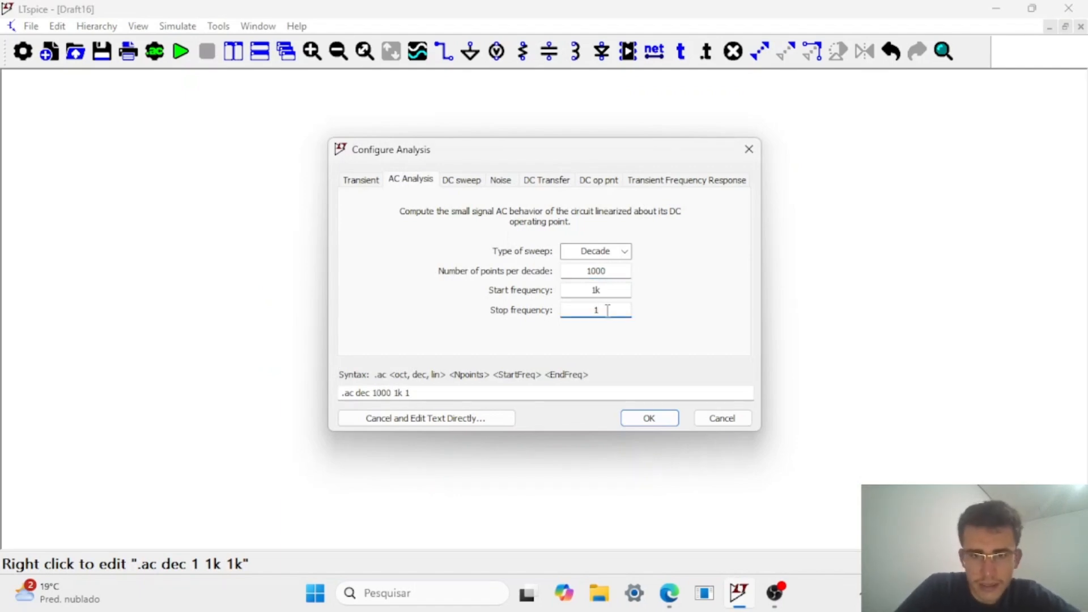
{"action": "type", "text": "Meg"}
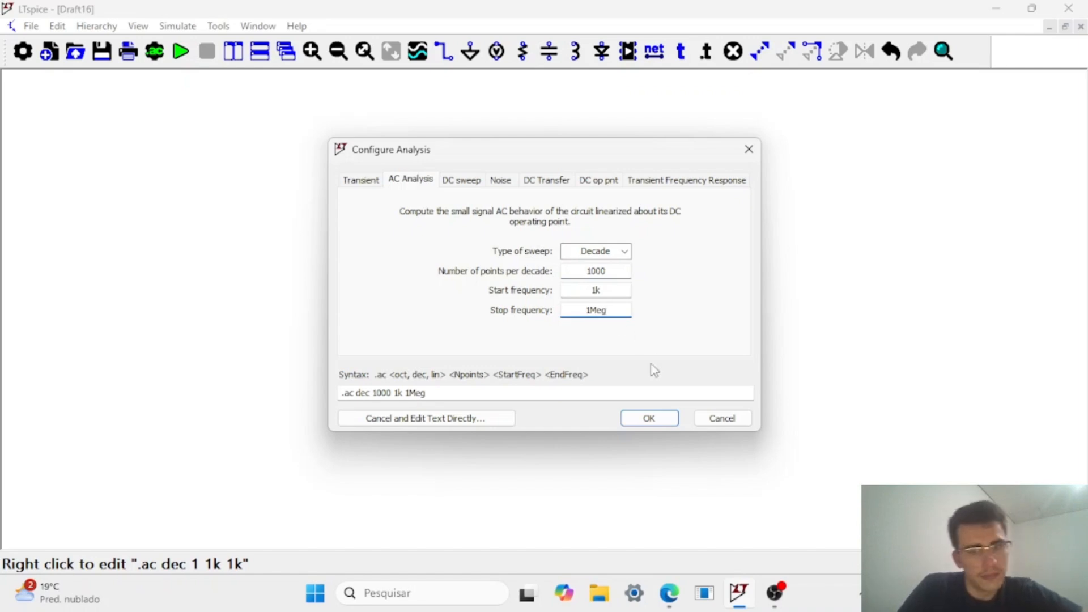
{"action": "left_click", "coordinate": [649, 417]}
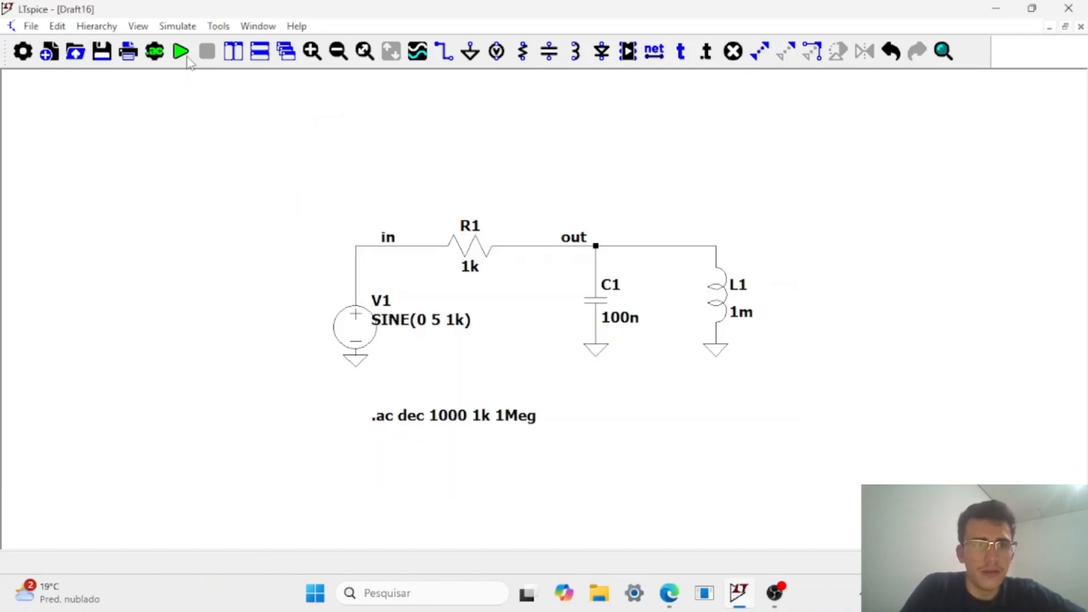
Run the AC sweep, dismiss the SPICE output log and plot the voltage at the out node.
{"action": "left_click", "coordinate": [187, 57]}
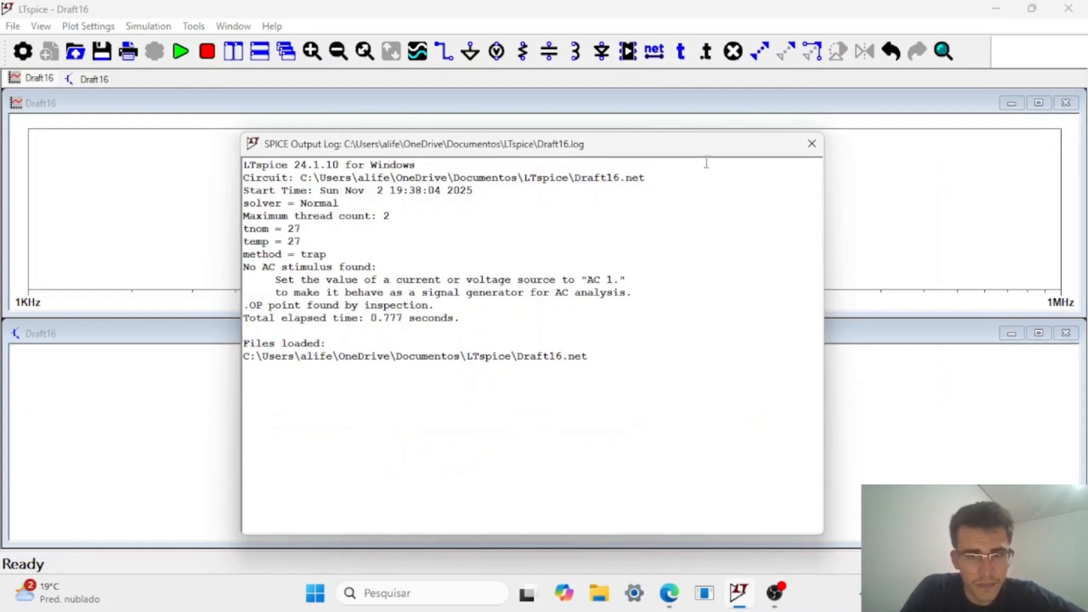
{"action": "left_click_drag", "start_coordinate": [702, 147], "coordinate": [882, 158]}
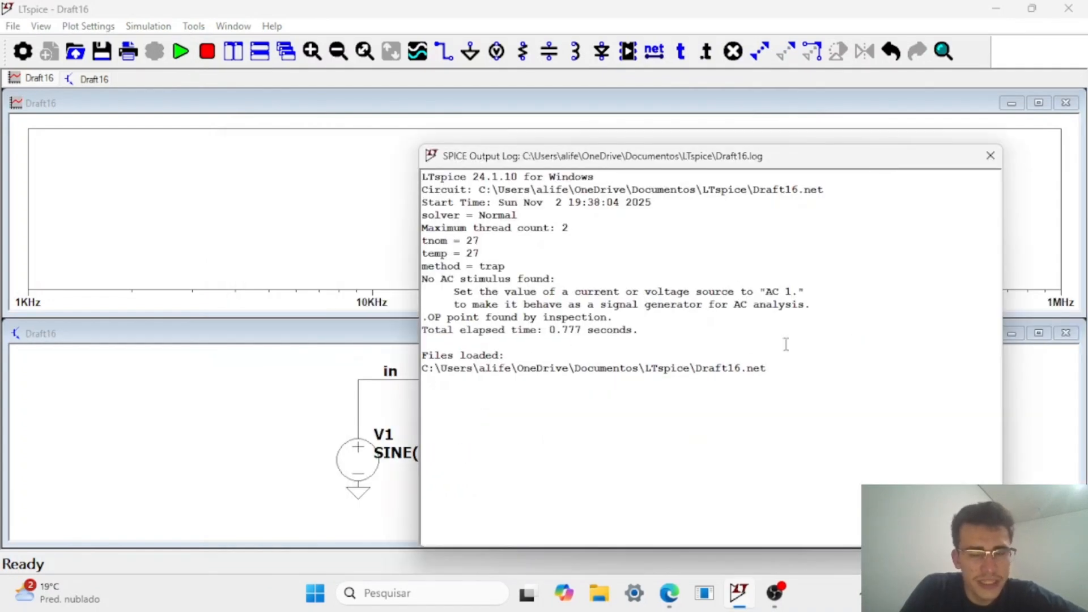
{"action": "left_click", "coordinate": [990, 155]}
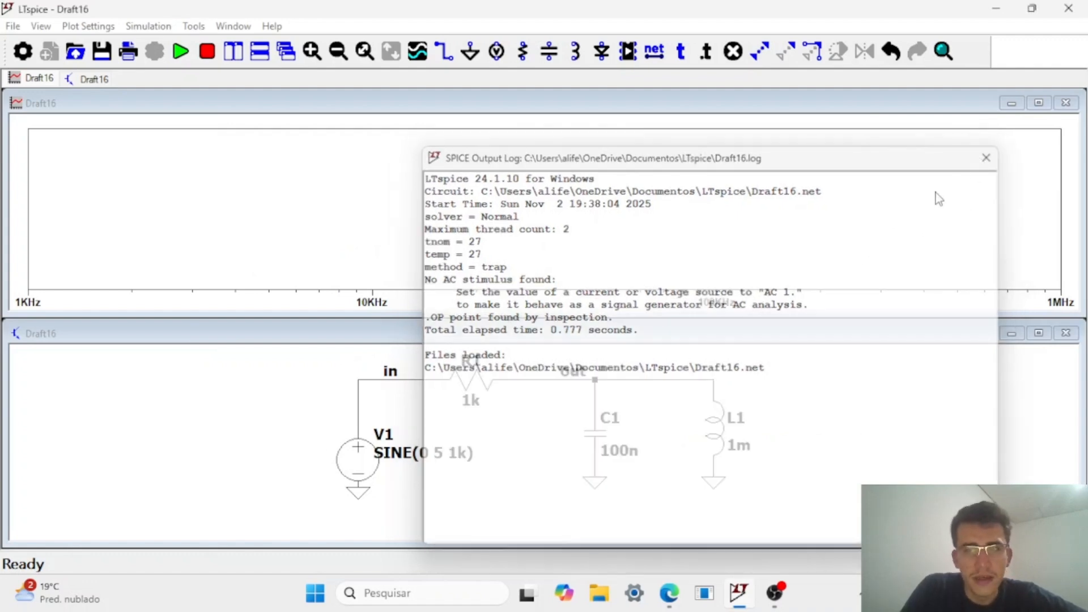
{"action": "left_click", "coordinate": [596, 380]}
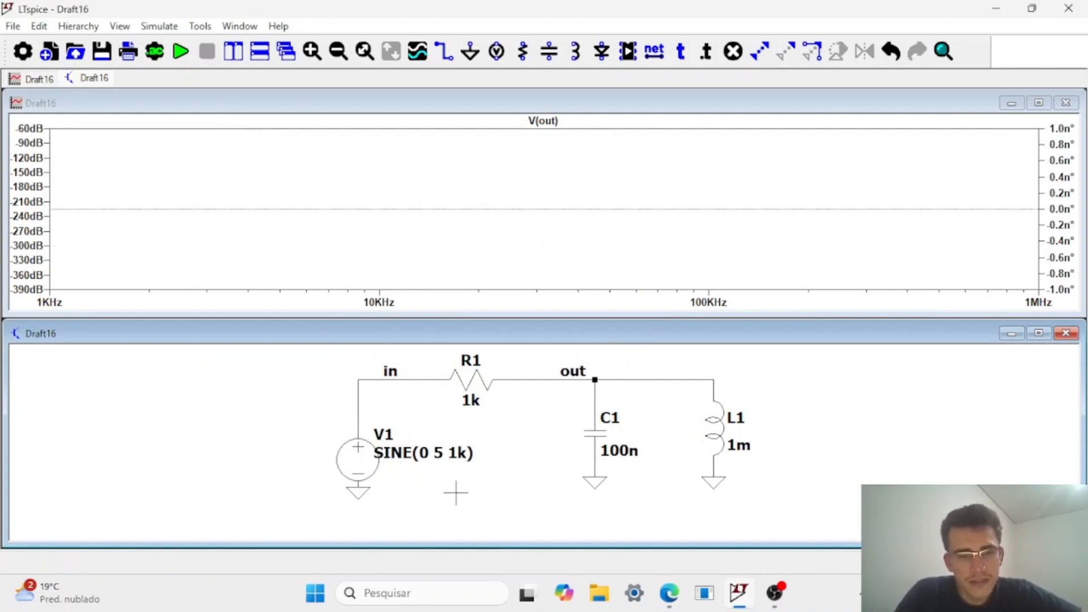
Set voltage source V1's function to none and its small-signal AC amplitude to 1.
{"action": "mouse_move", "coordinate": [510, 488]}
{"action": "left_mouse_down"}
{"action": "mouse_move", "coordinate": [521, 479]}
{"action": "mouse_move", "coordinate": [509, 488]}
{"action": "left_mouse_up"}
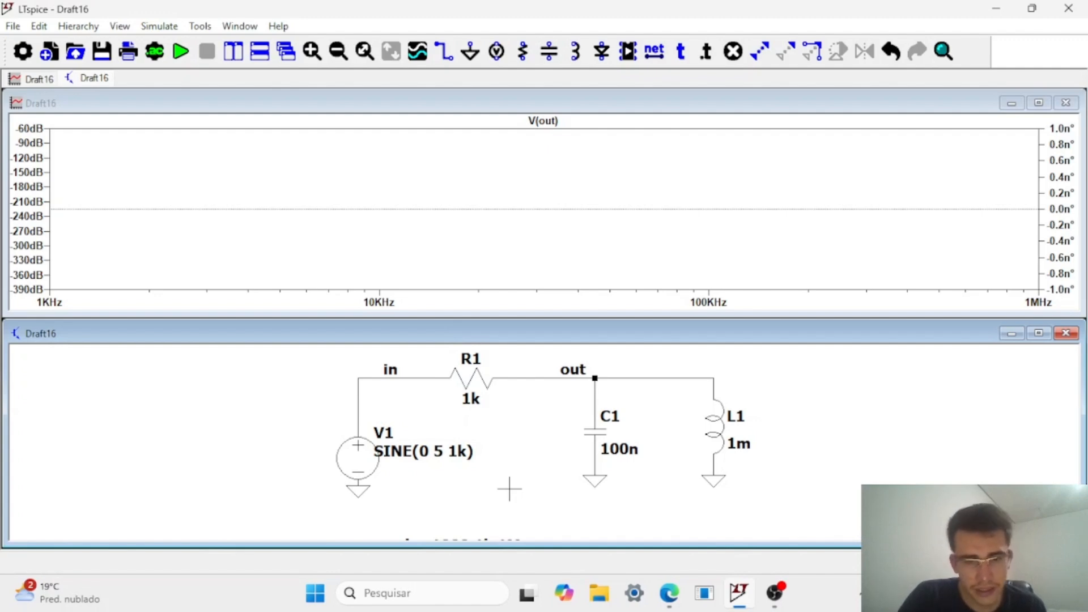
{"action": "right_click", "coordinate": [370, 456]}
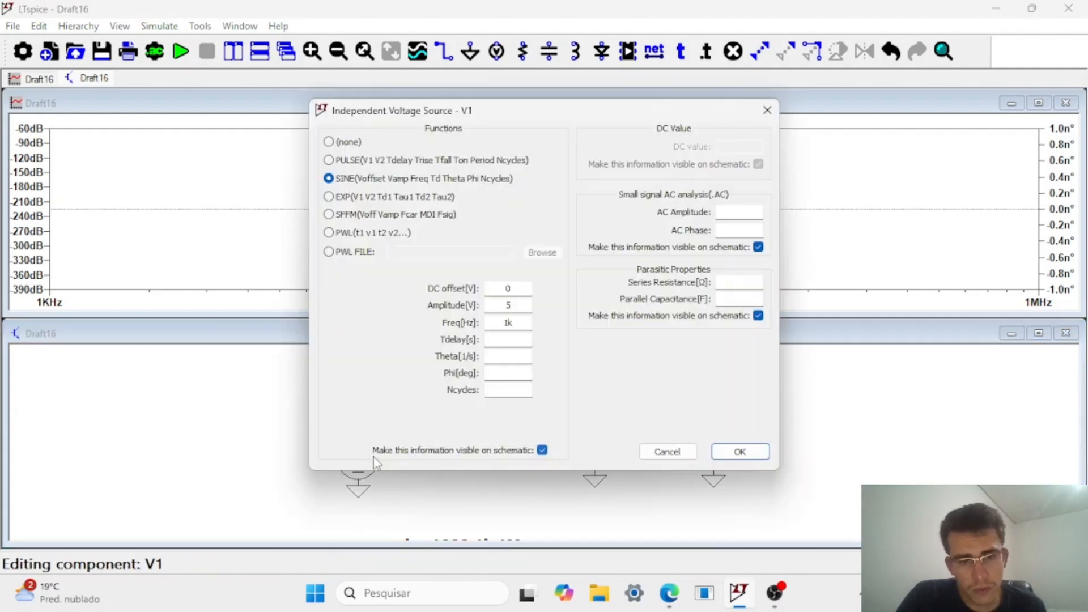
{"action": "left_click", "coordinate": [328, 142]}
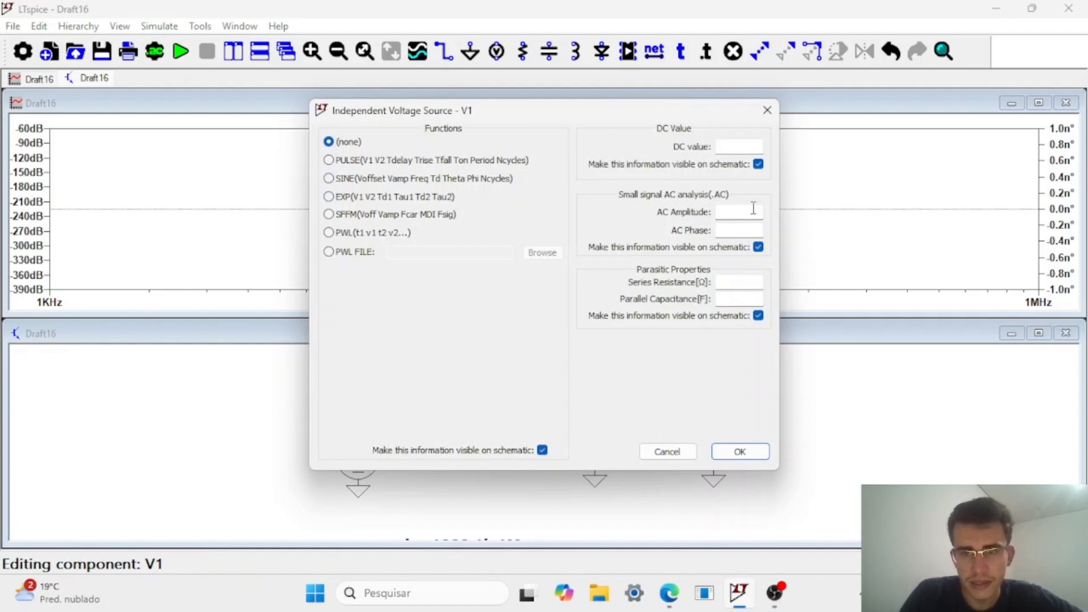
{"action": "left_click", "coordinate": [743, 217]}
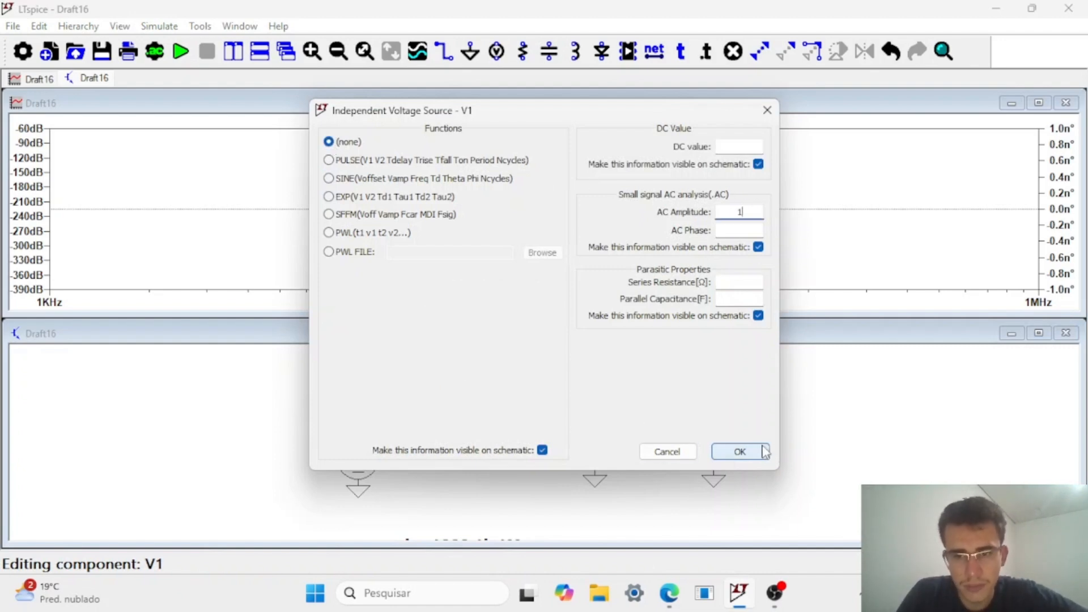
{"action": "left_click", "coordinate": [736, 452]}
Add a transient analysis with a stop time of 5m and delete the .ac directive from the schematic.
{"action": "left_click_drag", "start_coordinate": [426, 505], "coordinate": [447, 473]}
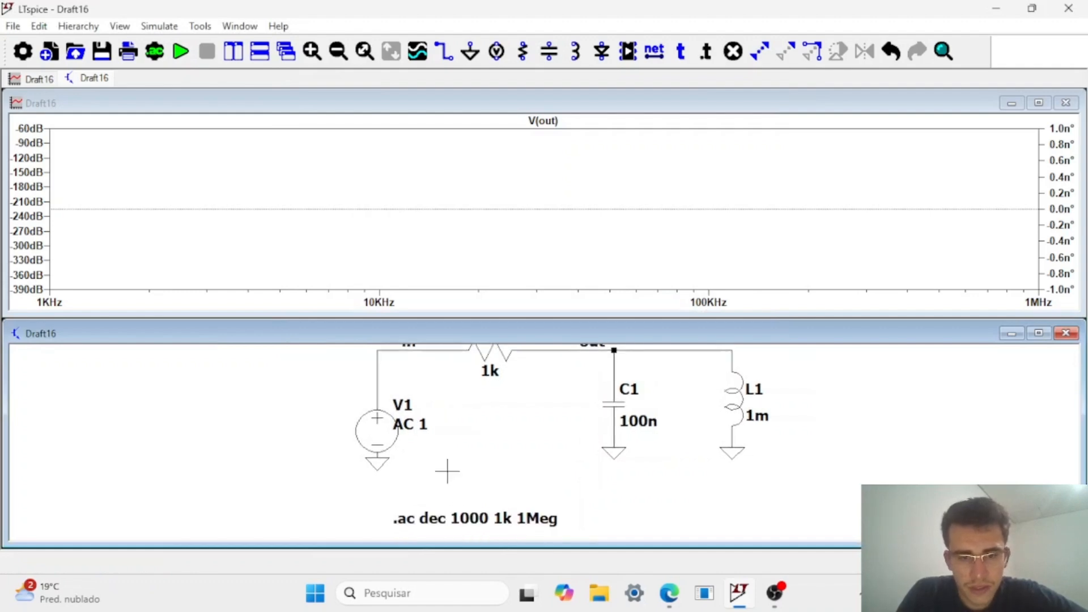
{"action": "right_click", "coordinate": [469, 519]}
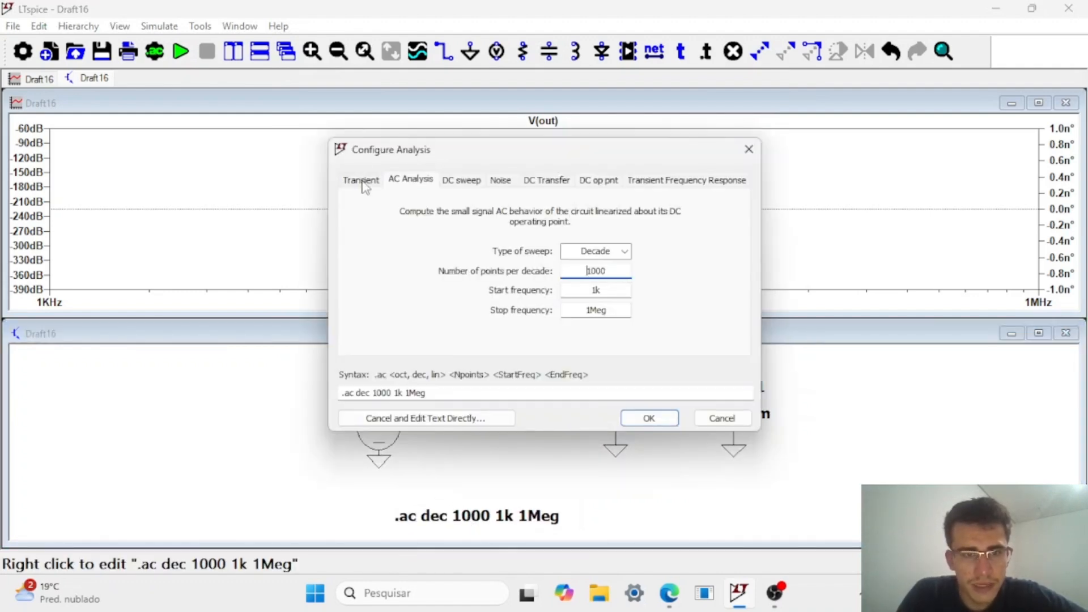
{"action": "left_click", "coordinate": [361, 180]}
{"action": "type", "text": "5m"}
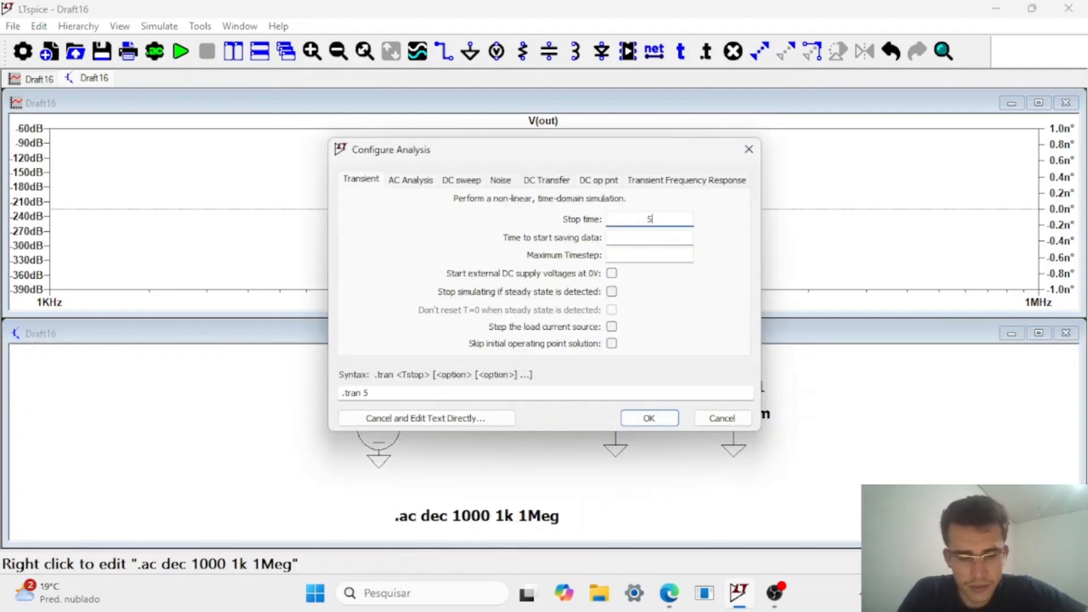
{"action": "left_click", "coordinate": [651, 420]}
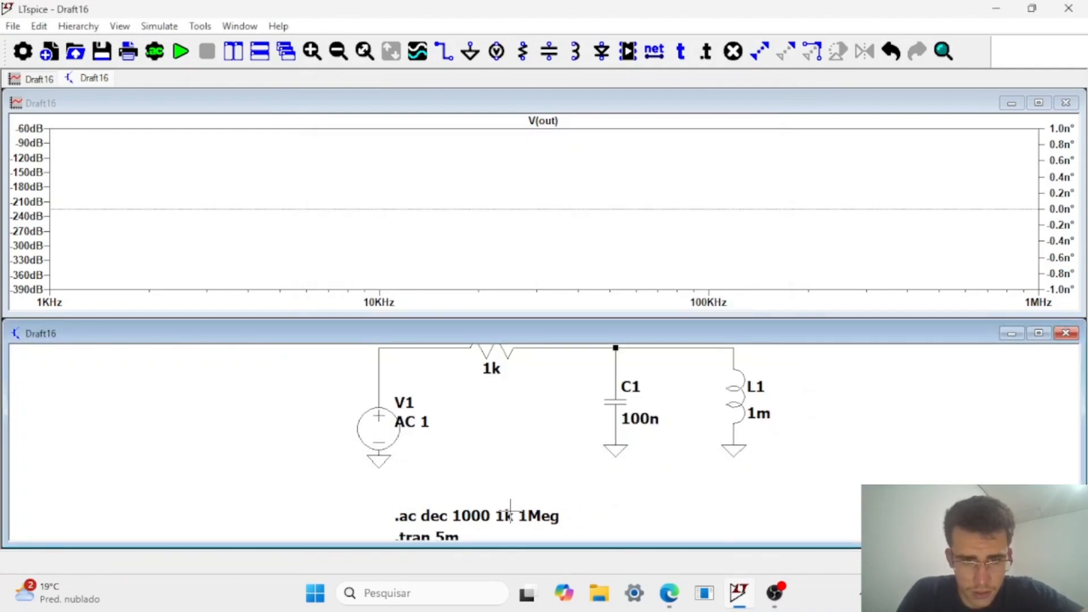
{"action": "left_click", "coordinate": [503, 504]}
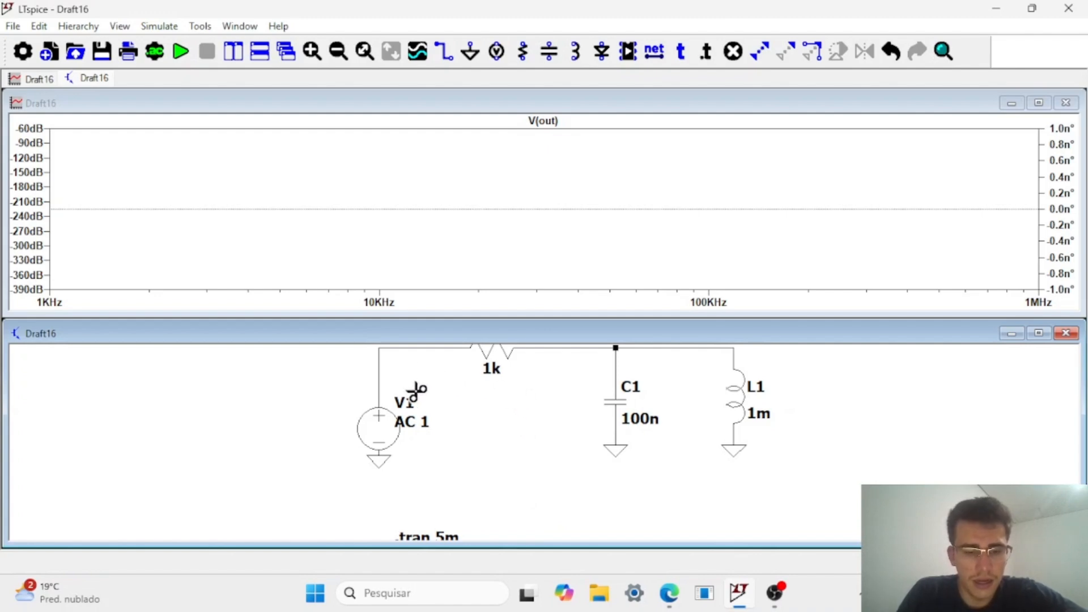
Run the transient simulation and plot the current through resistor R1.
{"action": "left_click", "coordinate": [179, 56]}
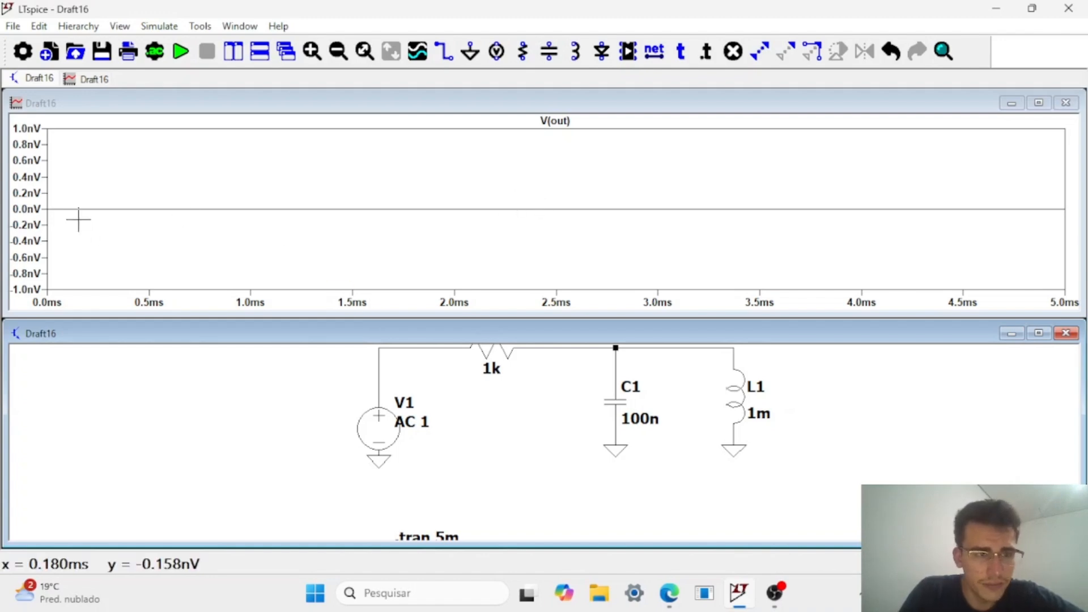
{"action": "left_click", "coordinate": [495, 352]}
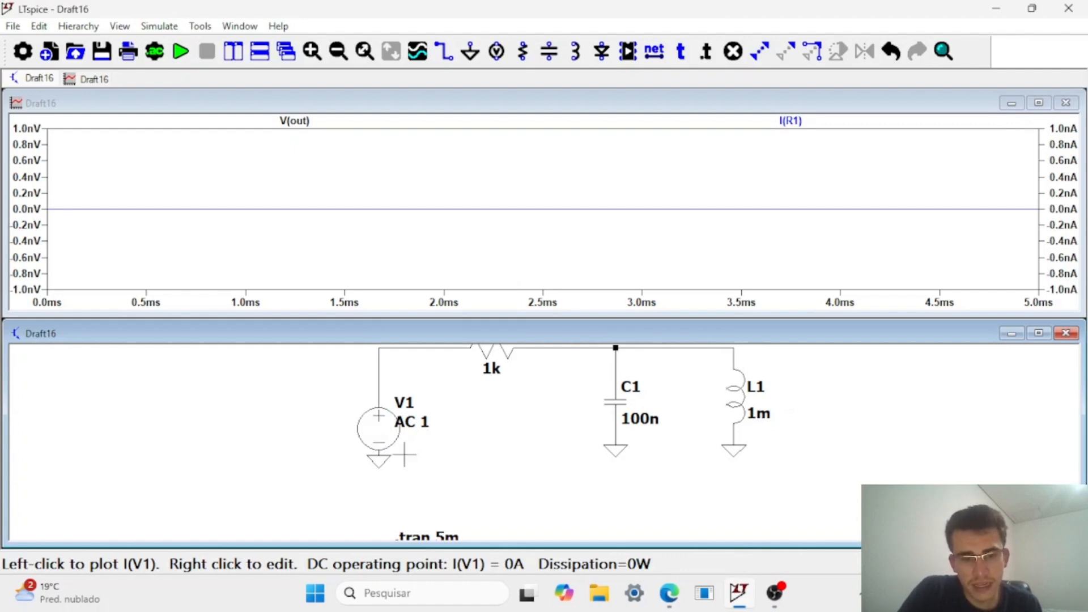
Set voltage source V1 to a SINE function with 0 V DC offset, 5 V amplitude and 1k frequency.
{"action": "right_click", "coordinate": [377, 432]}
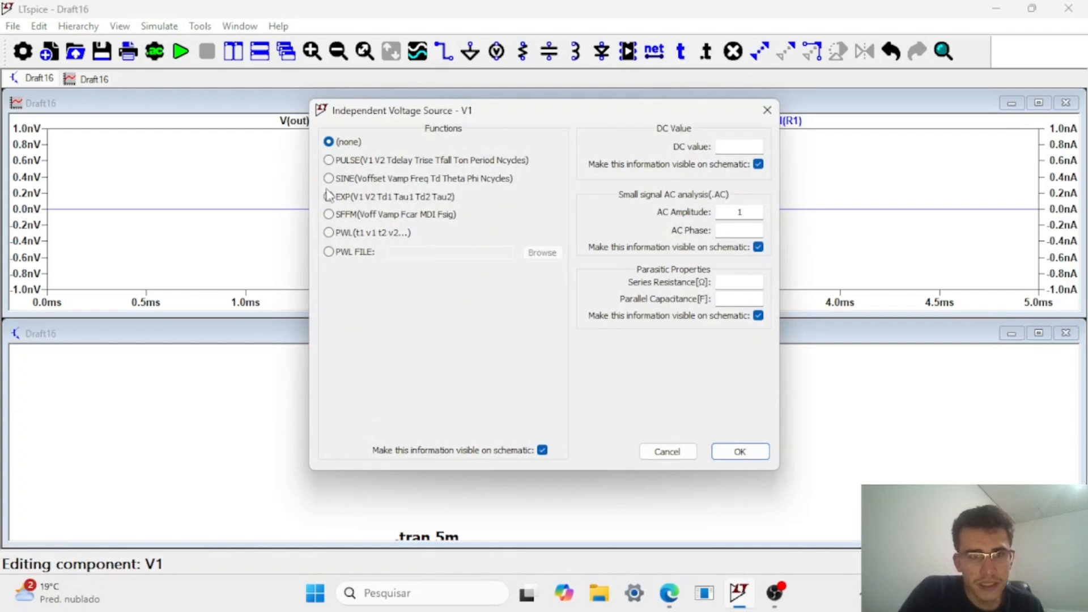
{"action": "left_click", "coordinate": [329, 179]}
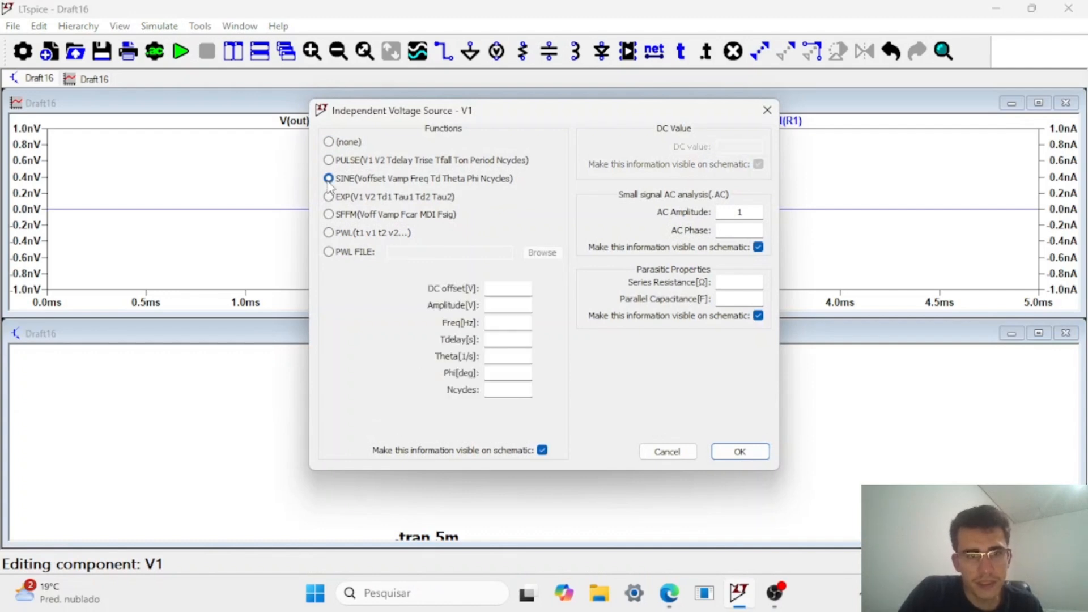
{"action": "left_click", "coordinate": [518, 305]}
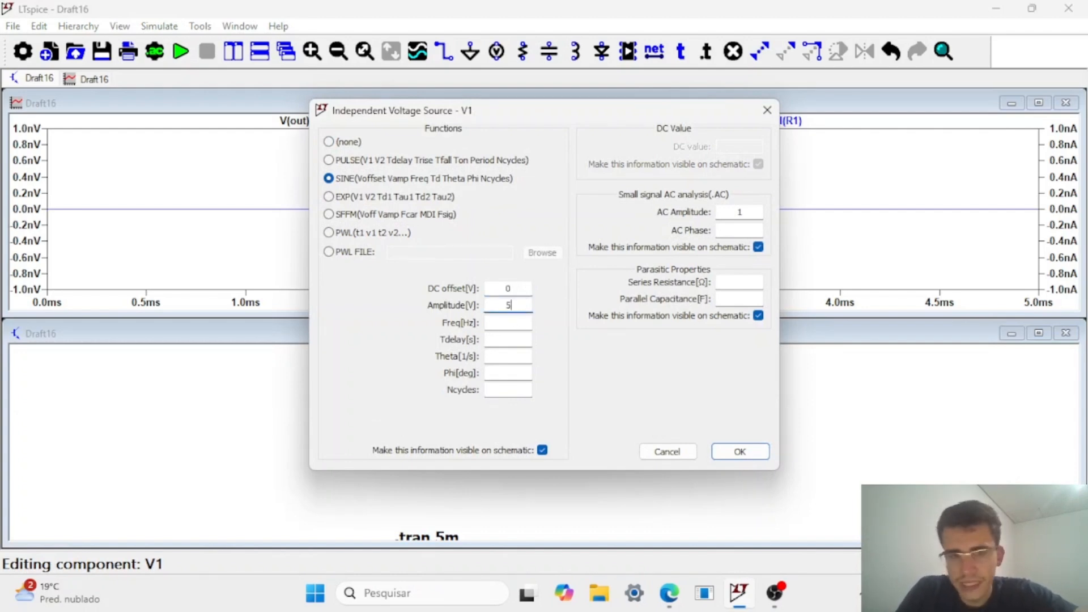
{"action": "left_click", "coordinate": [507, 321]}
{"action": "type", "text": "1"}
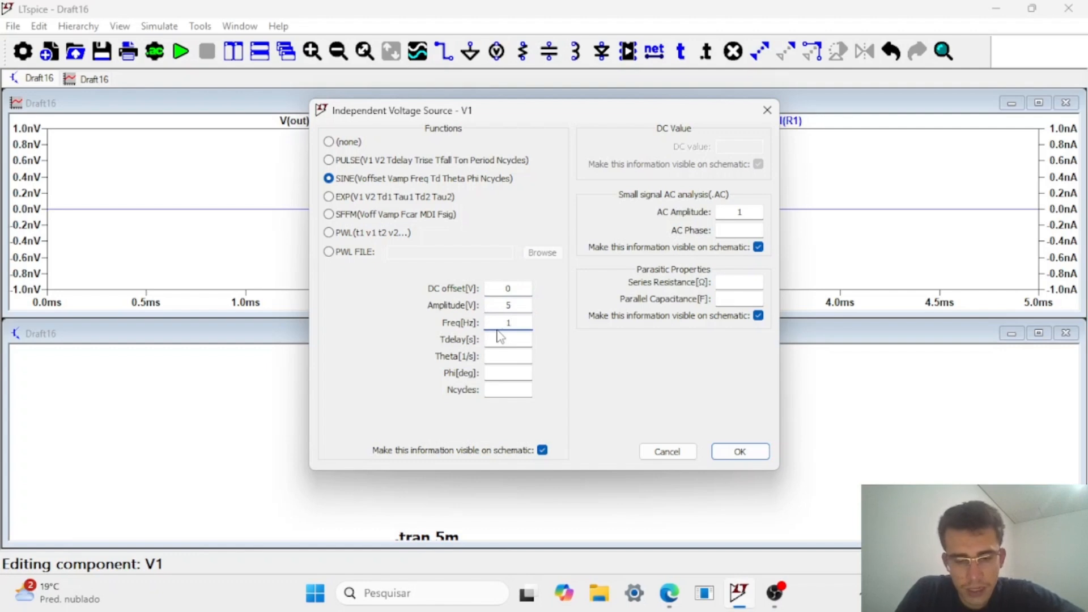
{"action": "type", "text": "k"}
{"action": "left_click", "coordinate": [738, 451]}
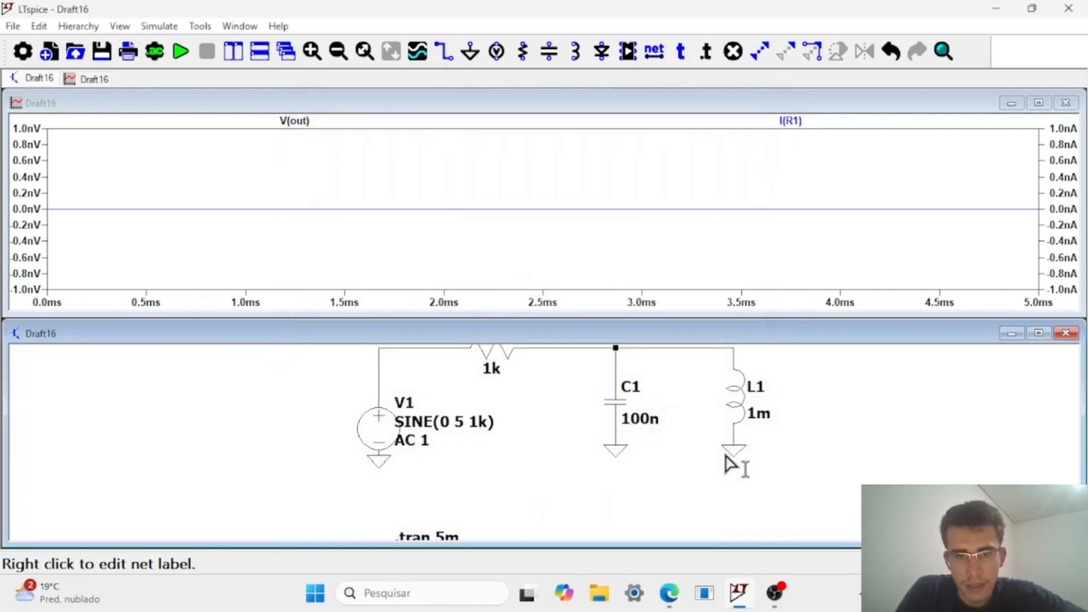
Change the transient analysis stop time to 1.
{"action": "right_click", "coordinate": [442, 541]}
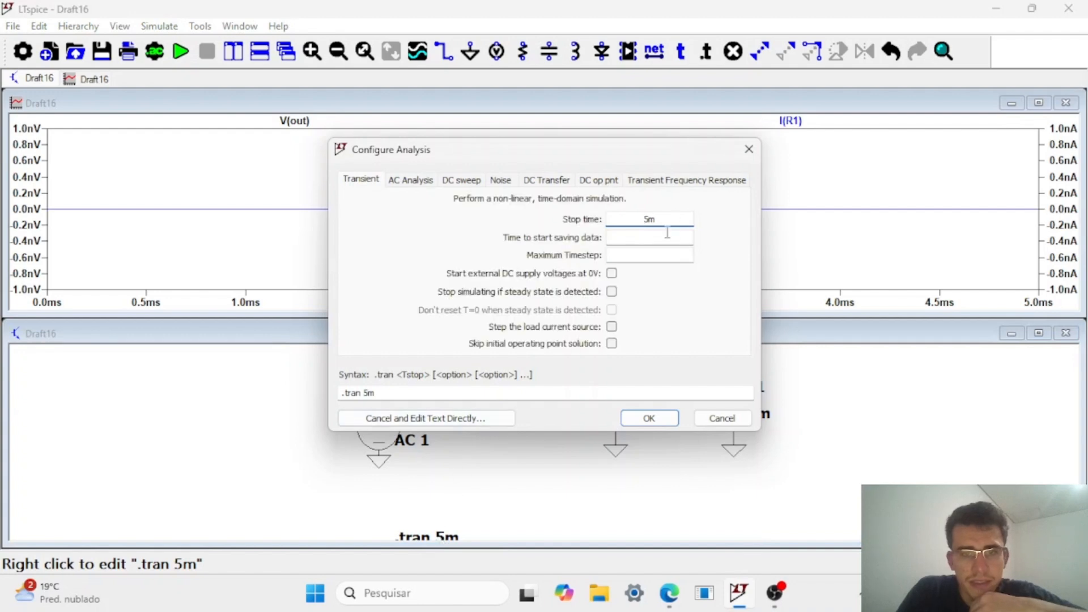
{"action": "key", "text": "BackSpace"}
{"action": "key", "text": "BackSpace"}
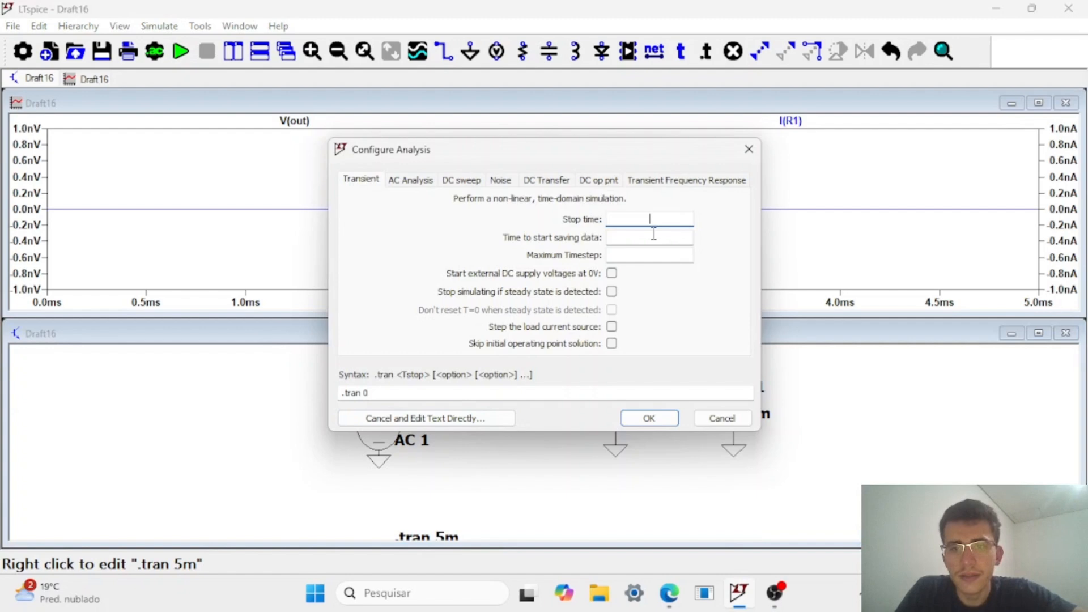
{"action": "left_click", "coordinate": [645, 419]}
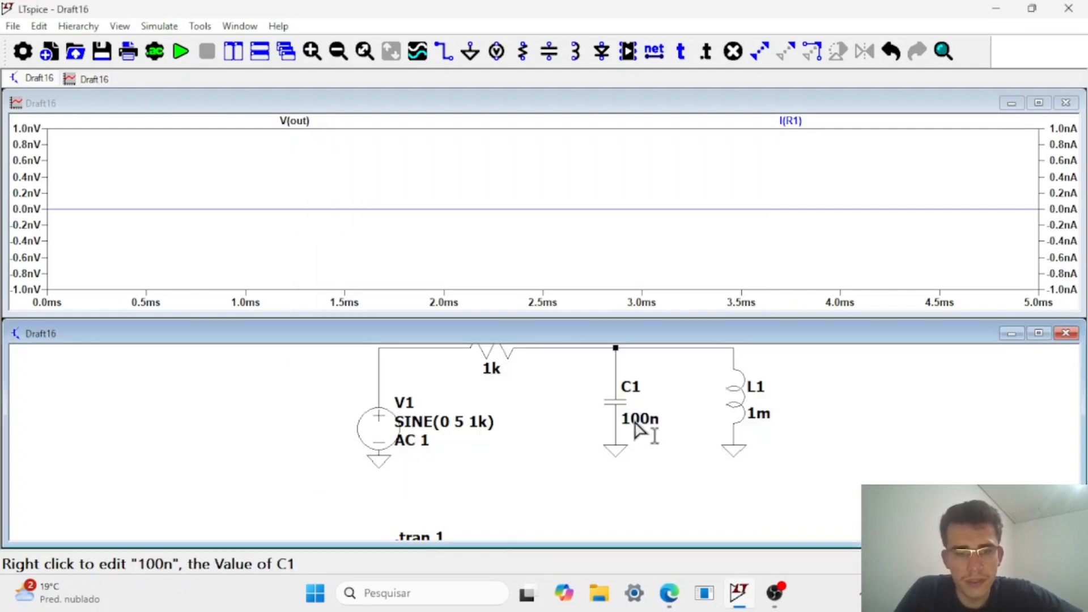
Run the transient simulation and move the .tran 1 directive to just below voltage source V1.
{"action": "left_click", "coordinate": [186, 52]}
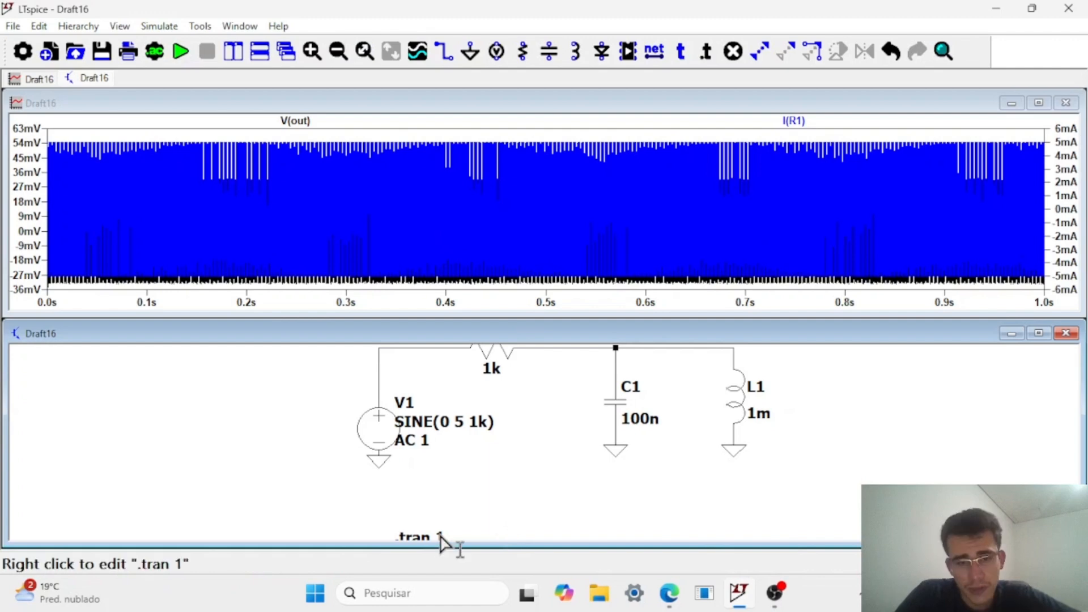
{"action": "left_click_drag", "start_coordinate": [441, 542], "coordinate": [442, 528]}
{"action": "key", "text": "s"}
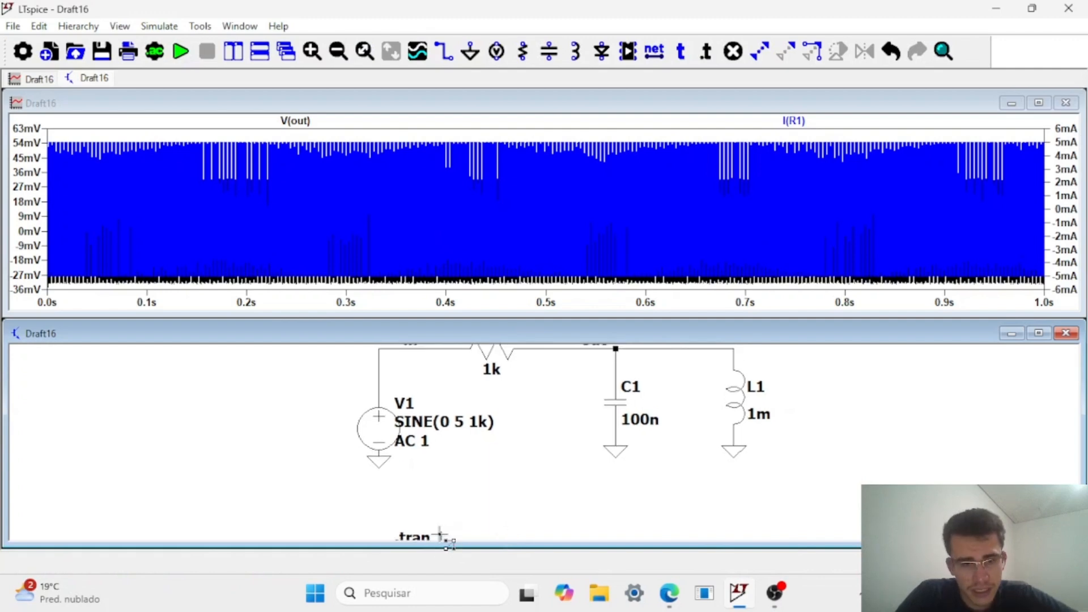
{"action": "left_click", "coordinate": [439, 476]}
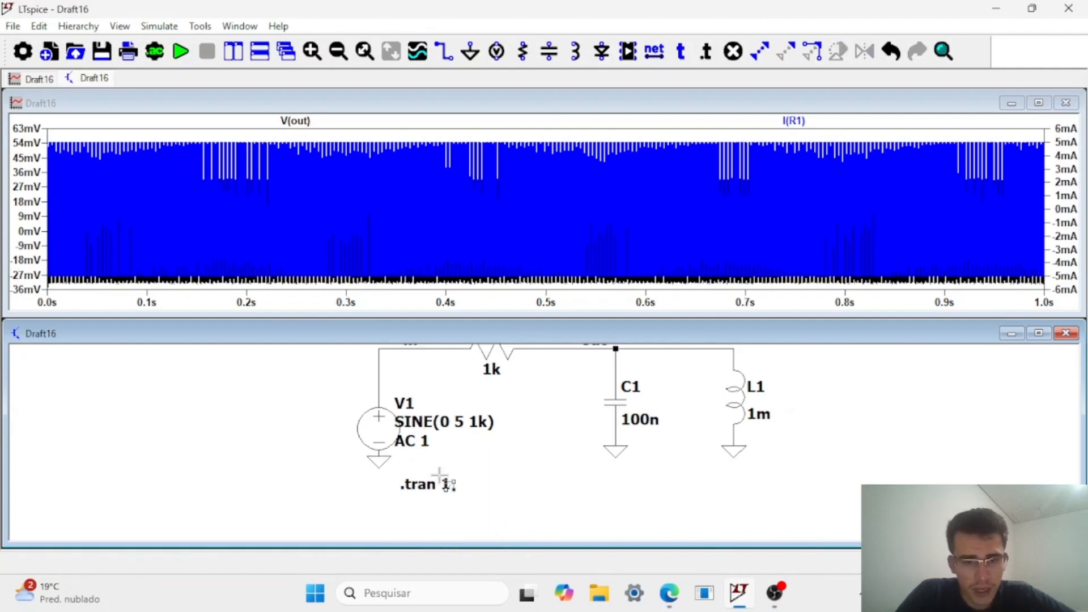
{"action": "key", "text": "Escape"}
{"action": "left_click_drag", "start_coordinate": [540, 414], "coordinate": [540, 442]}
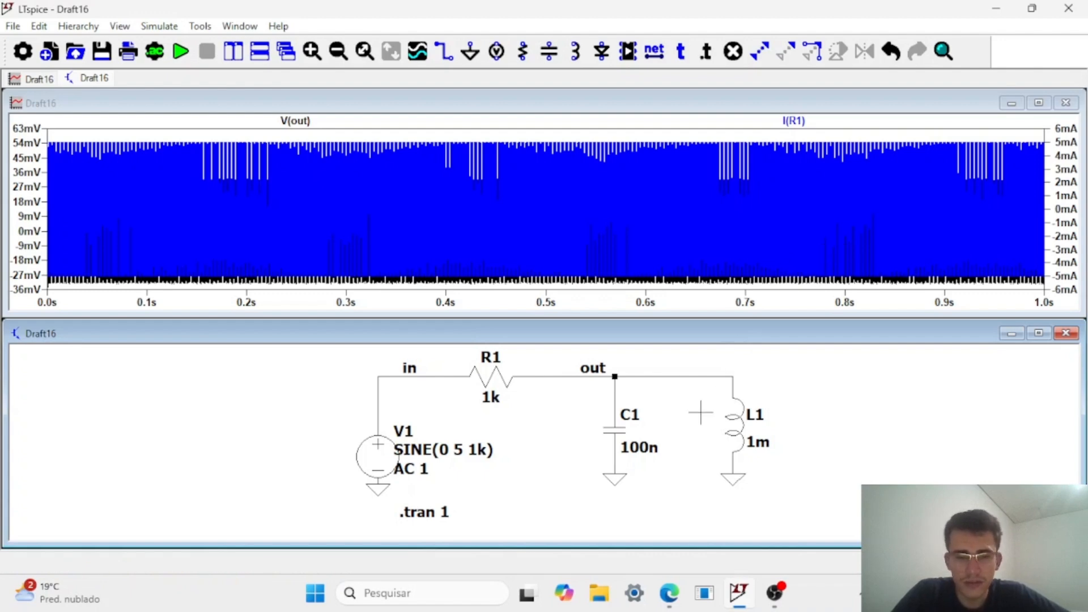
Set the transient analysis stop time to 1u and run the simulation.
{"action": "right_click", "coordinate": [432, 518]}
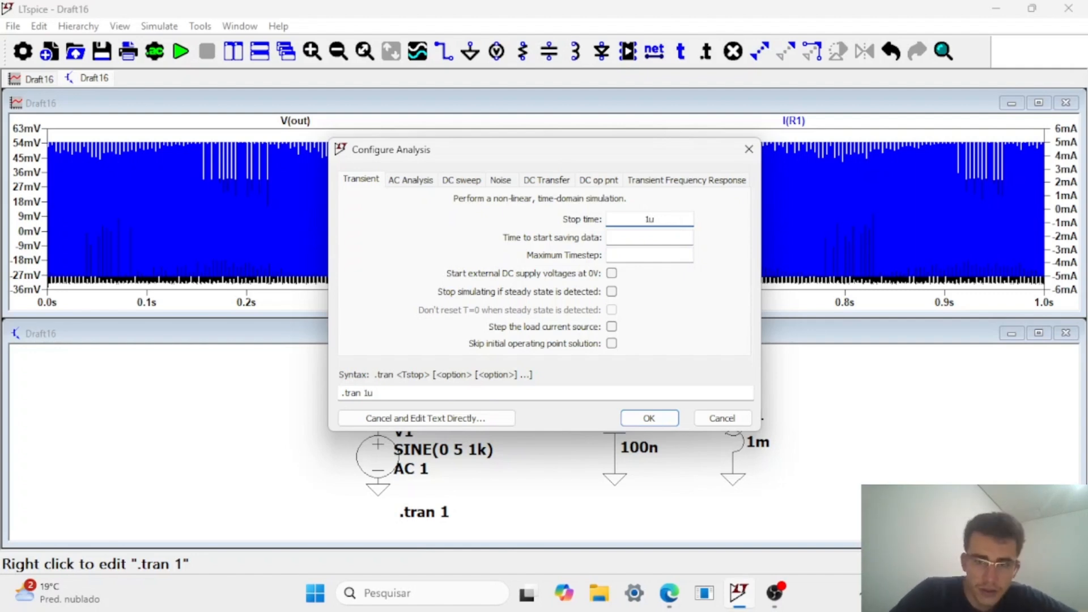
{"action": "left_click", "coordinate": [667, 419]}
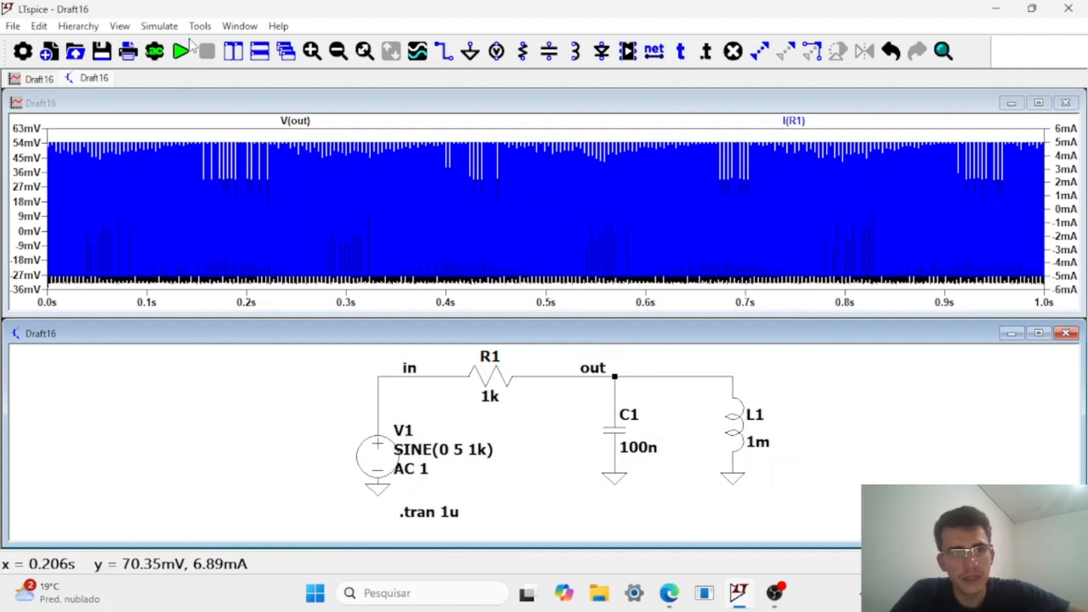
{"action": "left_click", "coordinate": [190, 50]}
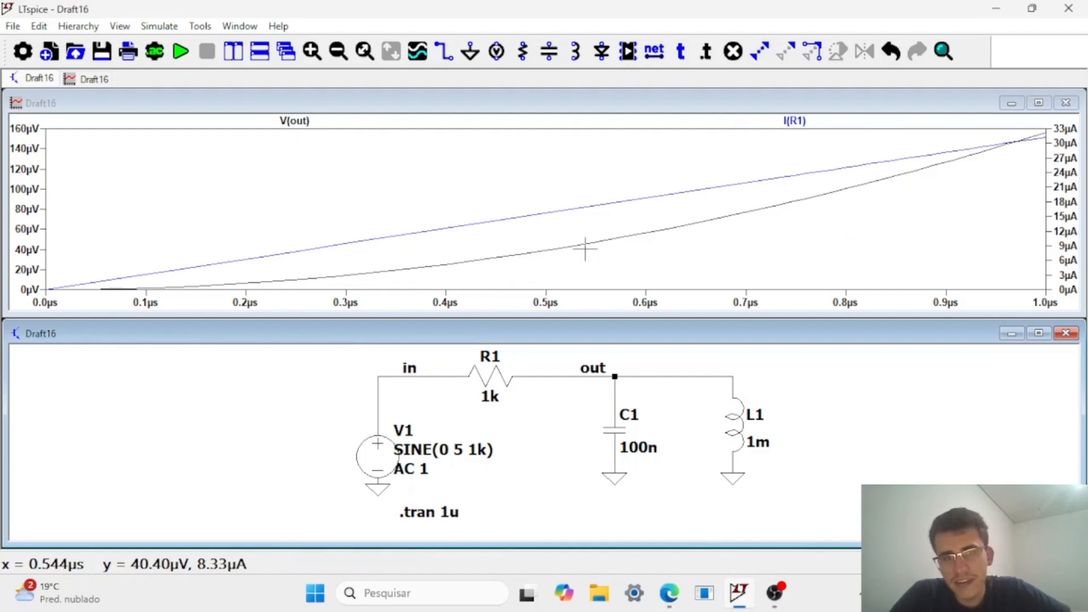
Delete the I(R1) trace from the waveform plot, keeping only V(out).
{"action": "left_click", "coordinate": [801, 136]}
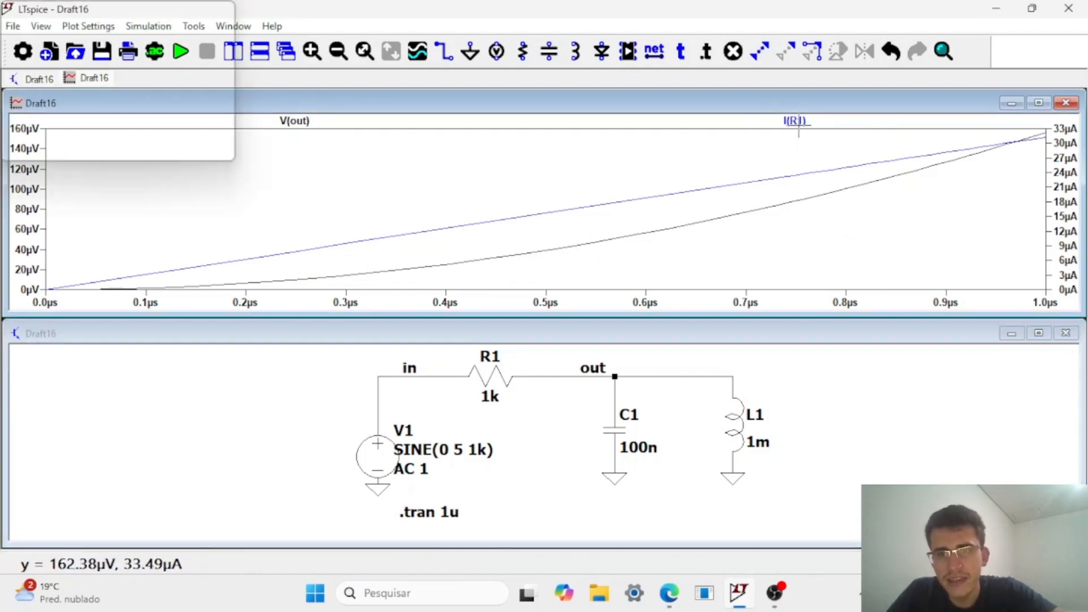
{"action": "key", "text": "Delete"}
{"action": "left_click", "coordinate": [801, 136]}
{"action": "left_click", "coordinate": [845, 388]}
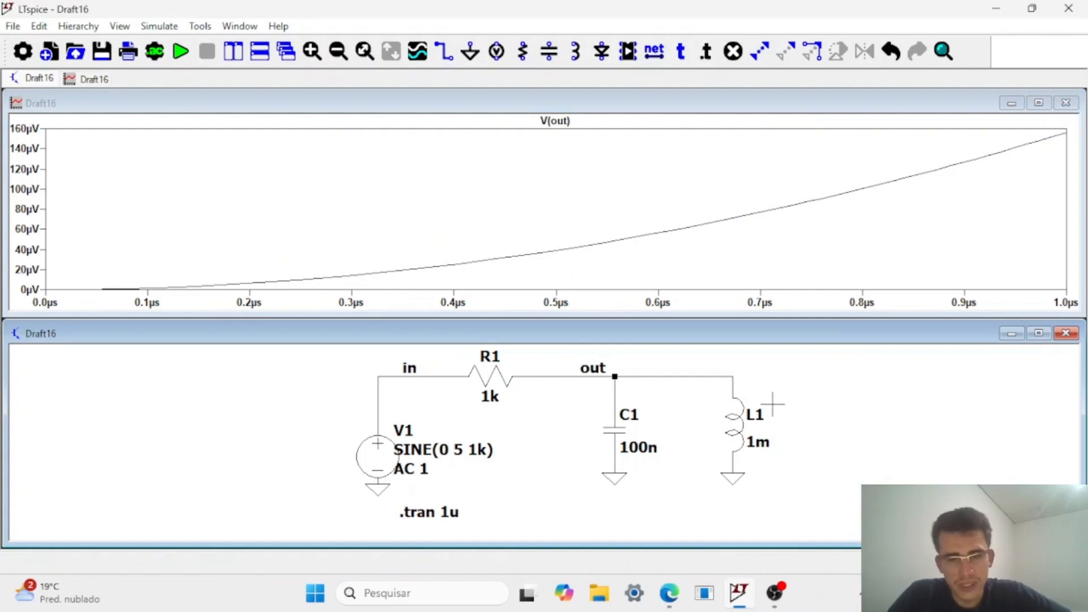
Hide the small signal AC value of voltage source V1 on the schematic.
{"action": "right_click", "coordinate": [445, 526]}
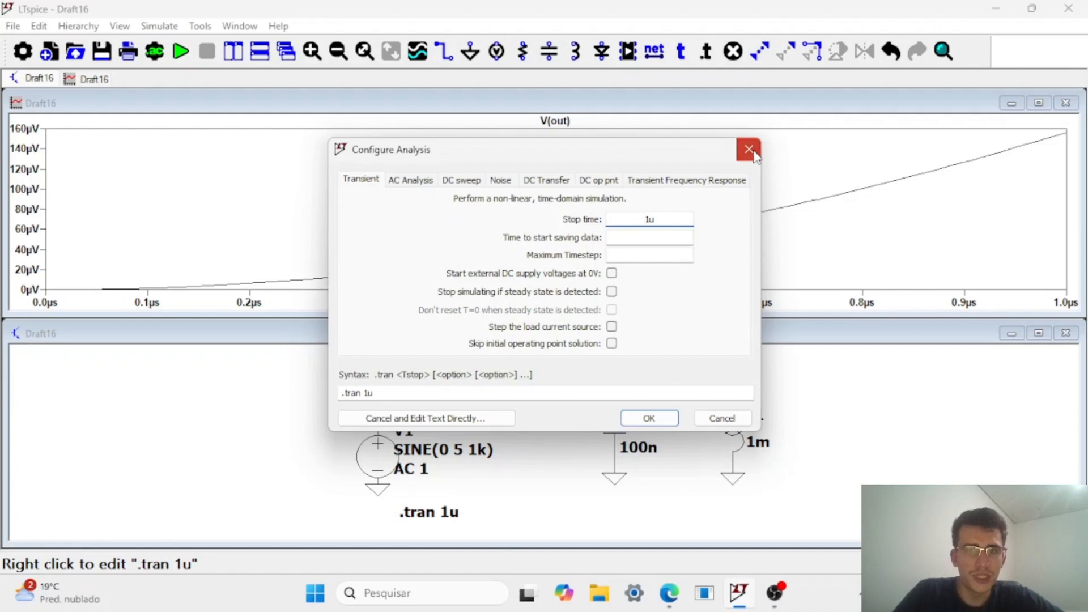
{"action": "left_click", "coordinate": [753, 155]}
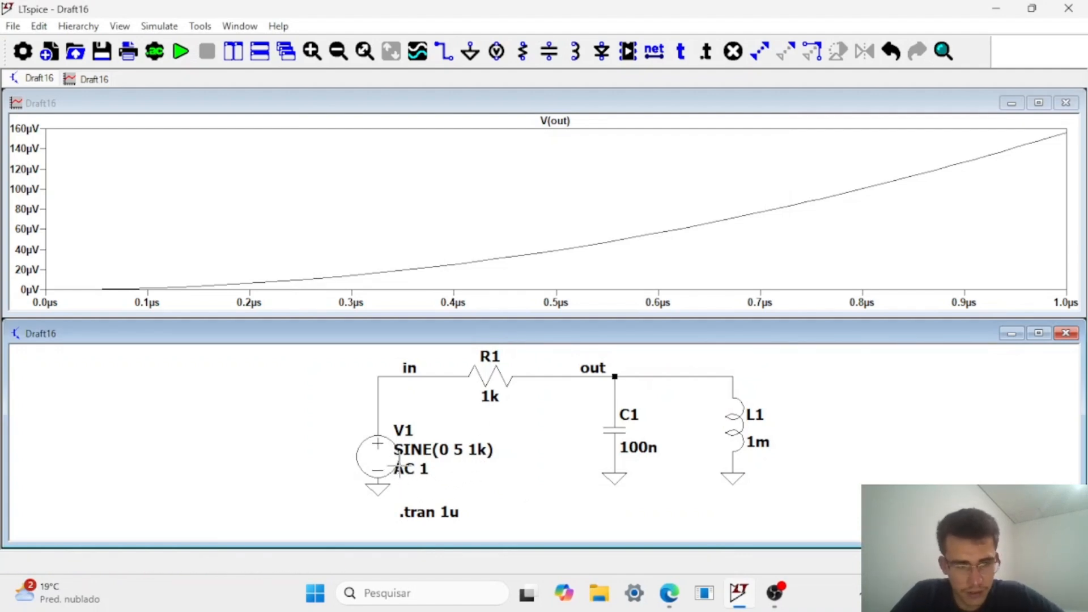
{"action": "right_click", "coordinate": [383, 453]}
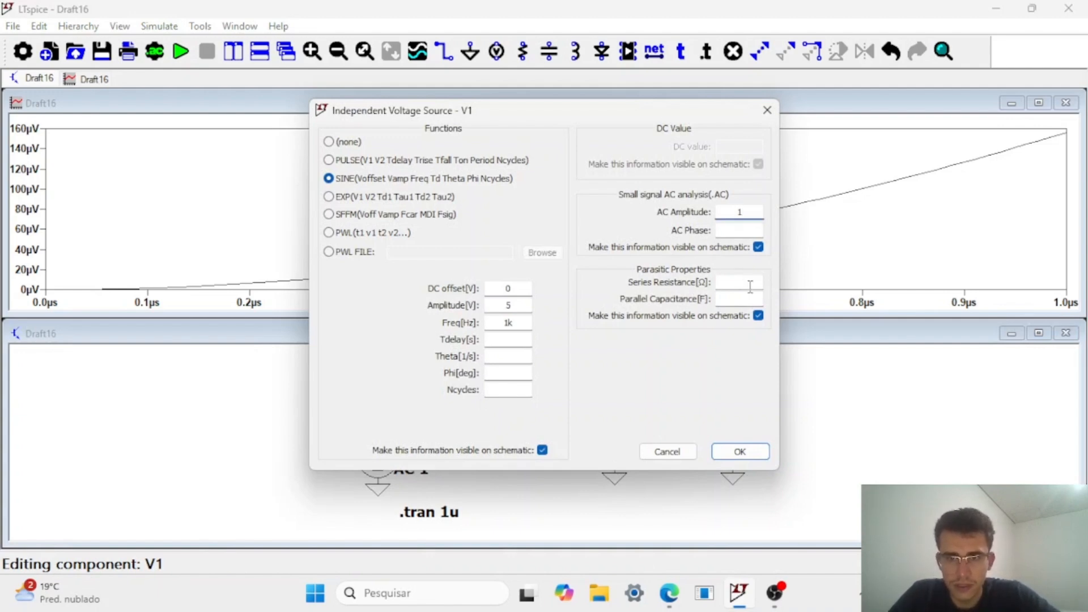
{"action": "left_click", "coordinate": [740, 451]}
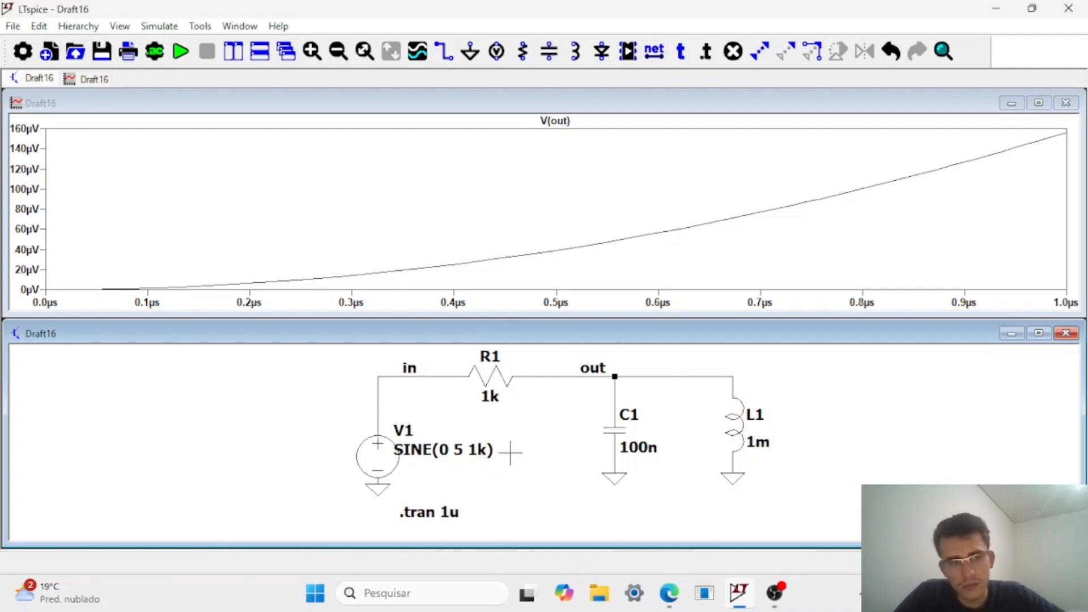
Set the transient analysis stop time to 5m and rerun the simulation.
{"action": "right_click", "coordinate": [453, 516]}
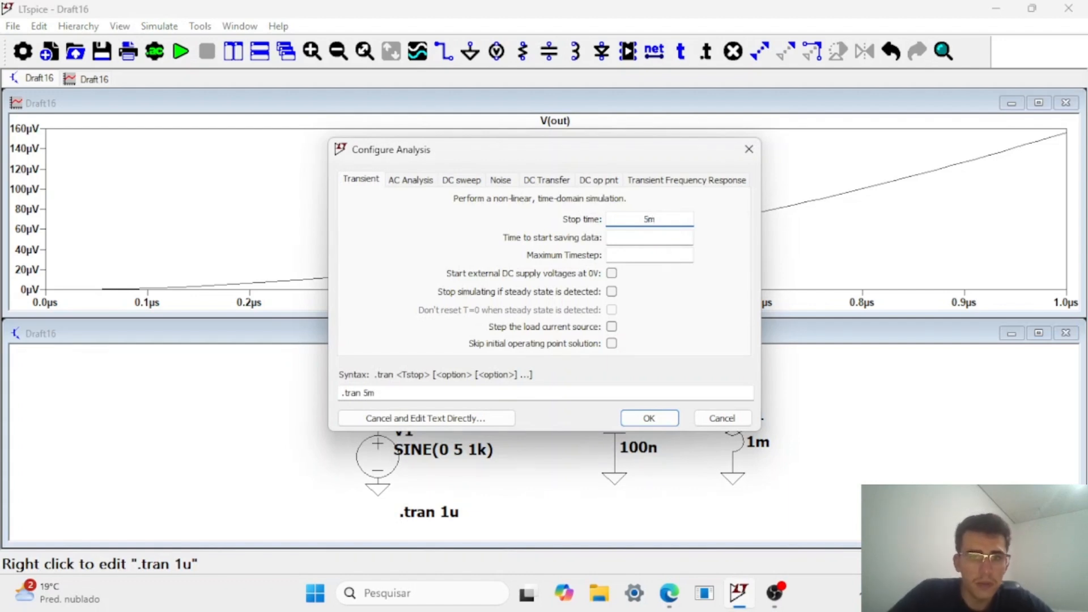
{"action": "left_click", "coordinate": [666, 418]}
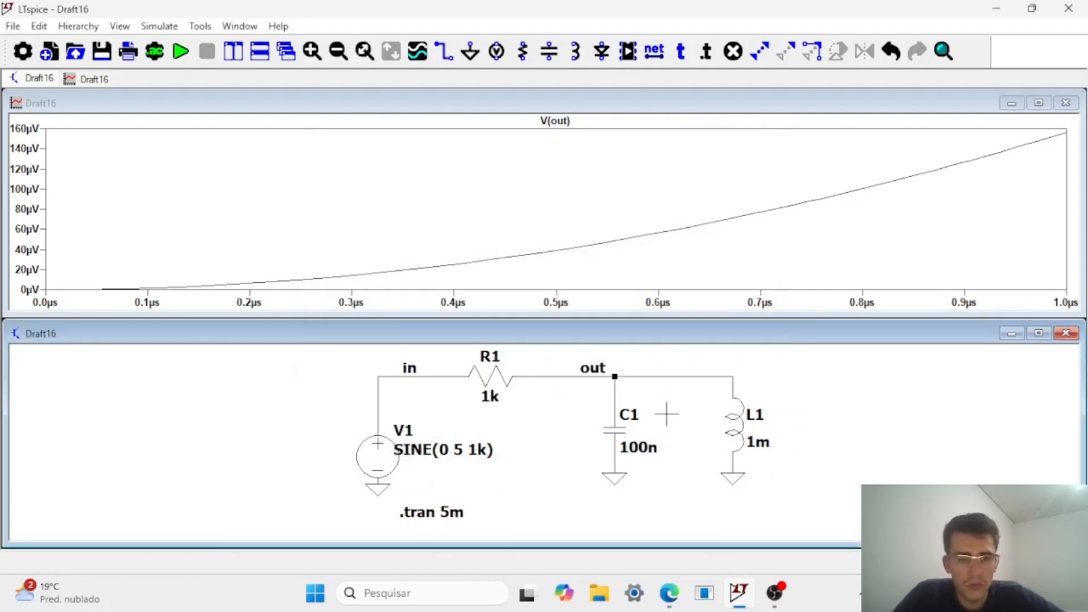
{"action": "left_click", "coordinate": [180, 56]}
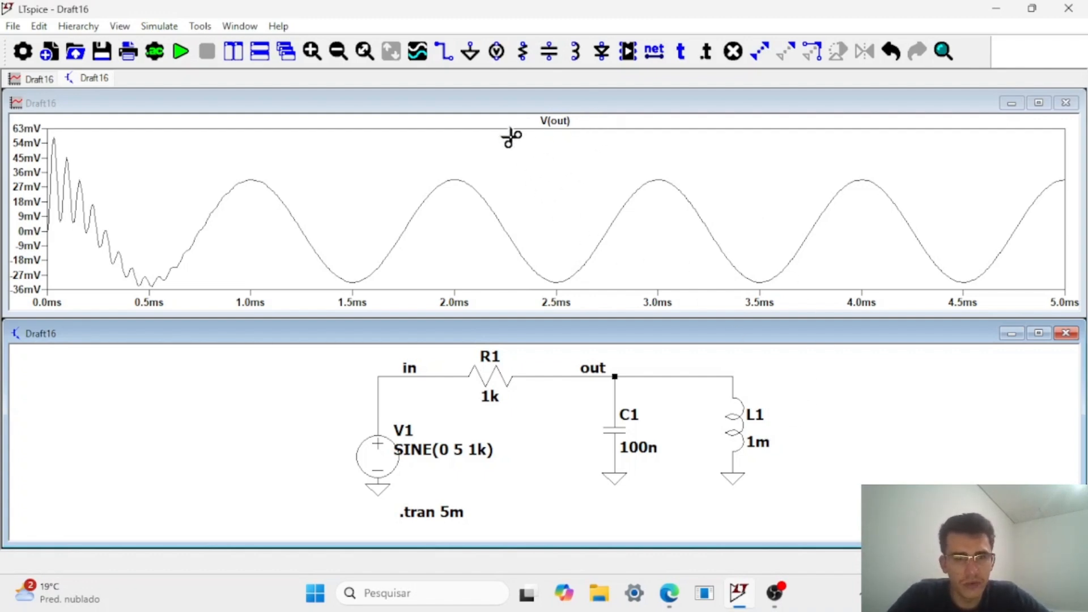
Delete the ground under inductor L1 and rerun the transient simulation.
{"action": "left_click", "coordinate": [737, 481]}
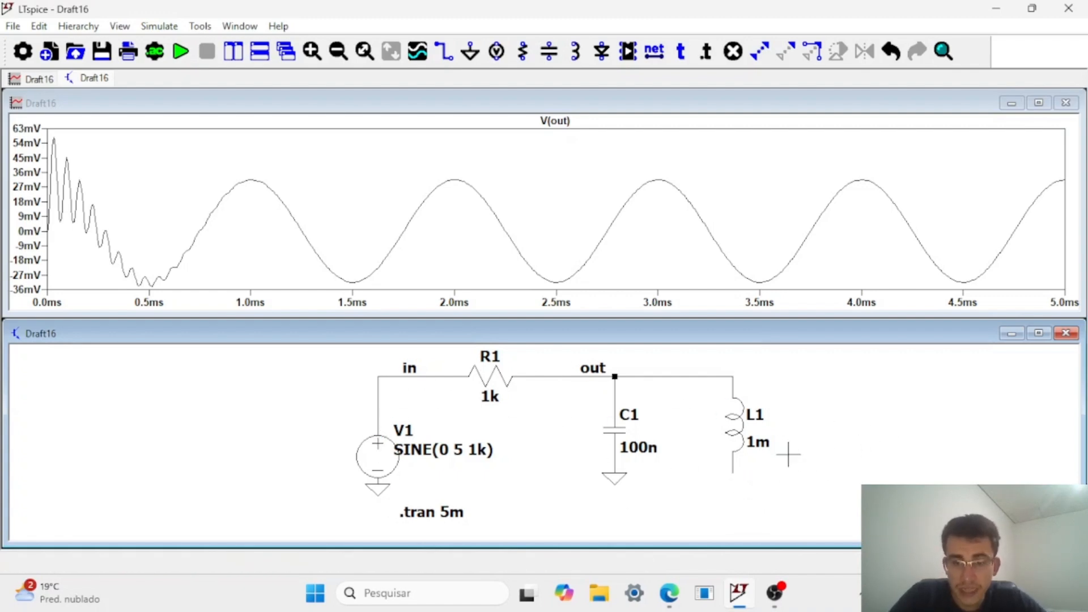
{"action": "left_click", "coordinate": [182, 53]}
{"action": "left_click", "coordinate": [182, 53]}
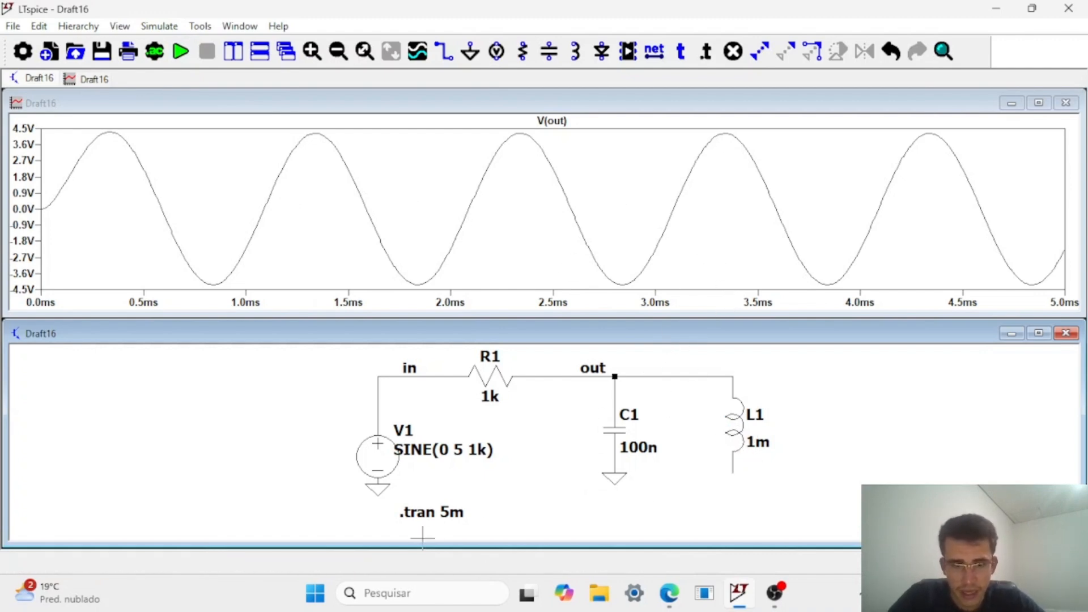
Set the function of voltage source V1 to (none), leaving only its AC amplitude of 1.
{"action": "right_click", "coordinate": [391, 461]}
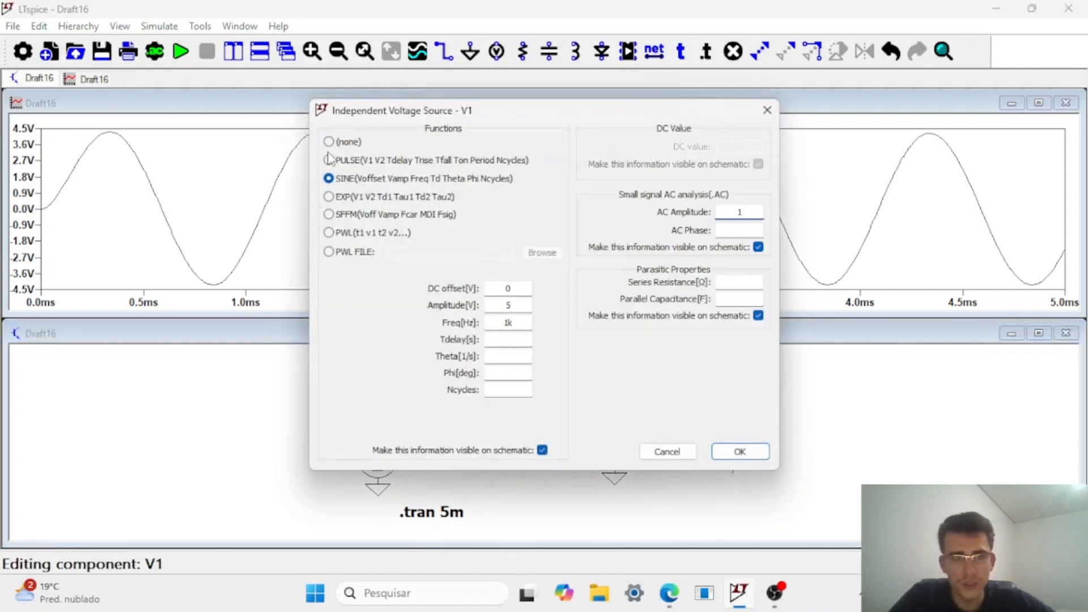
{"action": "left_click", "coordinate": [328, 143]}
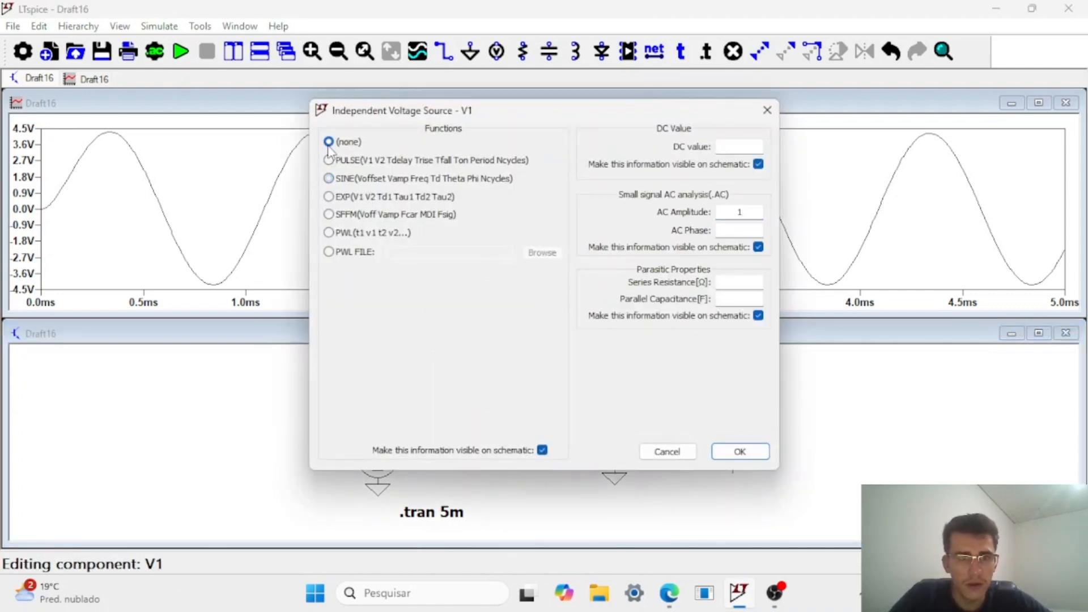
{"action": "left_click", "coordinate": [752, 452]}
Add an AC analysis with a decade sweep, 1 point per decade, and both start and stop frequency set to 1k.
{"action": "right_click", "coordinate": [448, 526]}
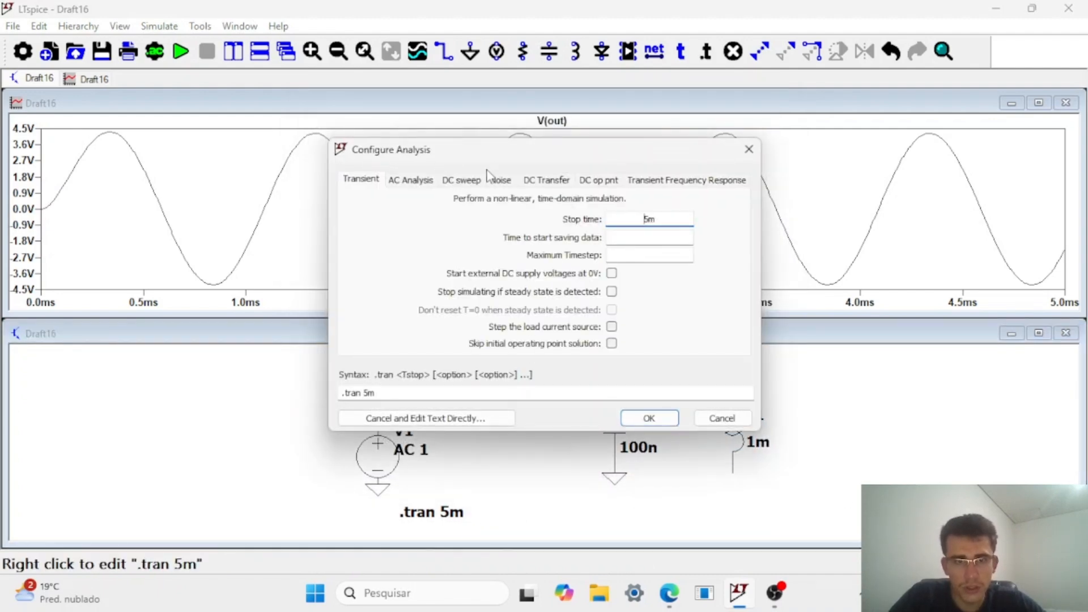
{"action": "left_click", "coordinate": [414, 180]}
{"action": "left_click", "coordinate": [606, 275]}
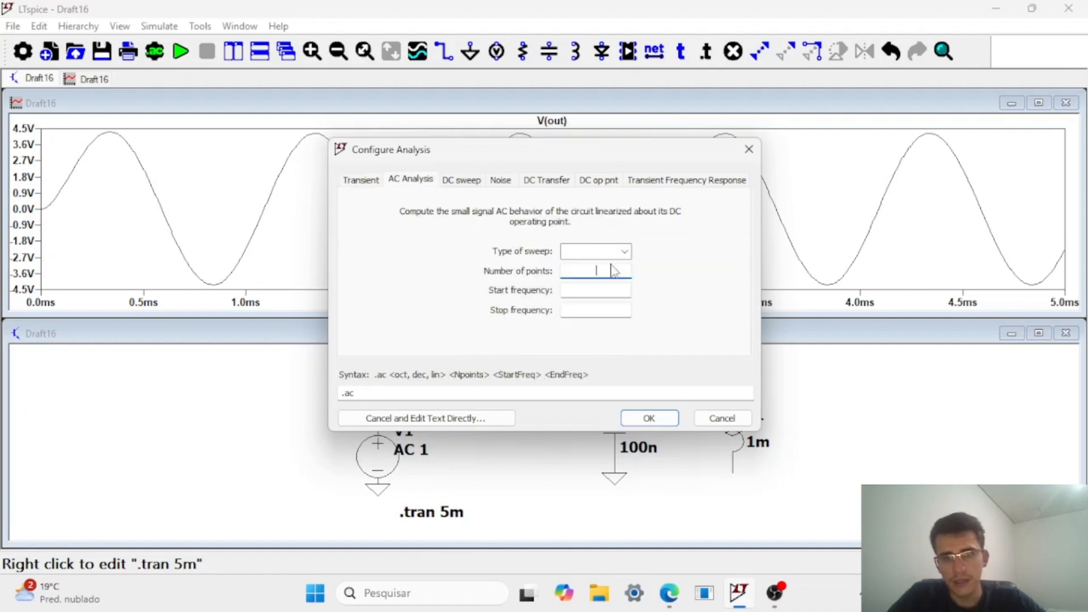
{"action": "left_click", "coordinate": [623, 251]}
{"action": "left_click", "coordinate": [610, 270]}
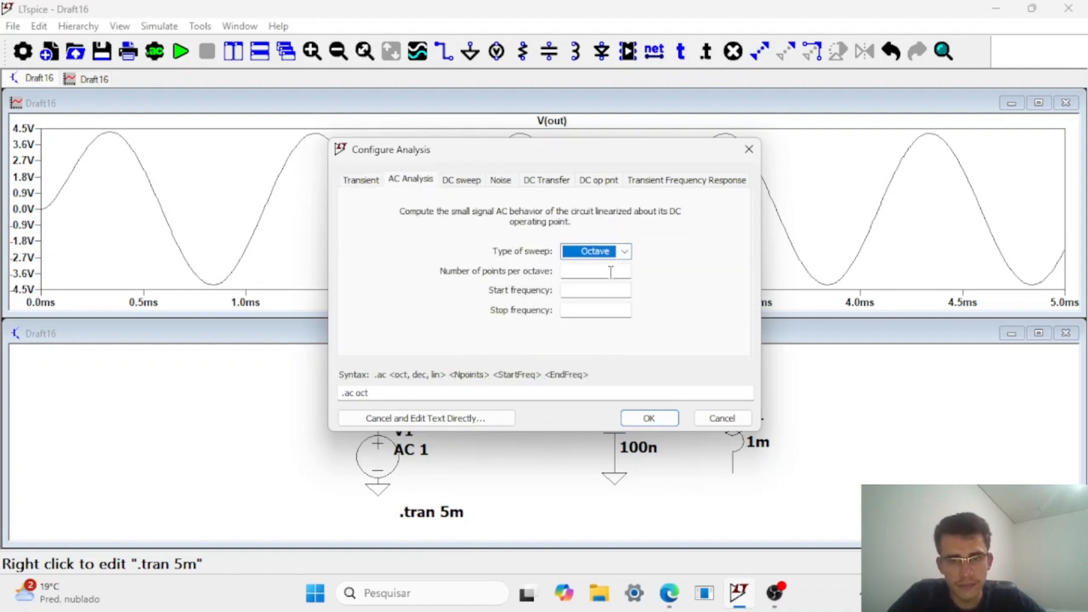
{"action": "left_click", "coordinate": [623, 251]}
{"action": "left_click", "coordinate": [606, 275]}
{"action": "left_click", "coordinate": [609, 270]}
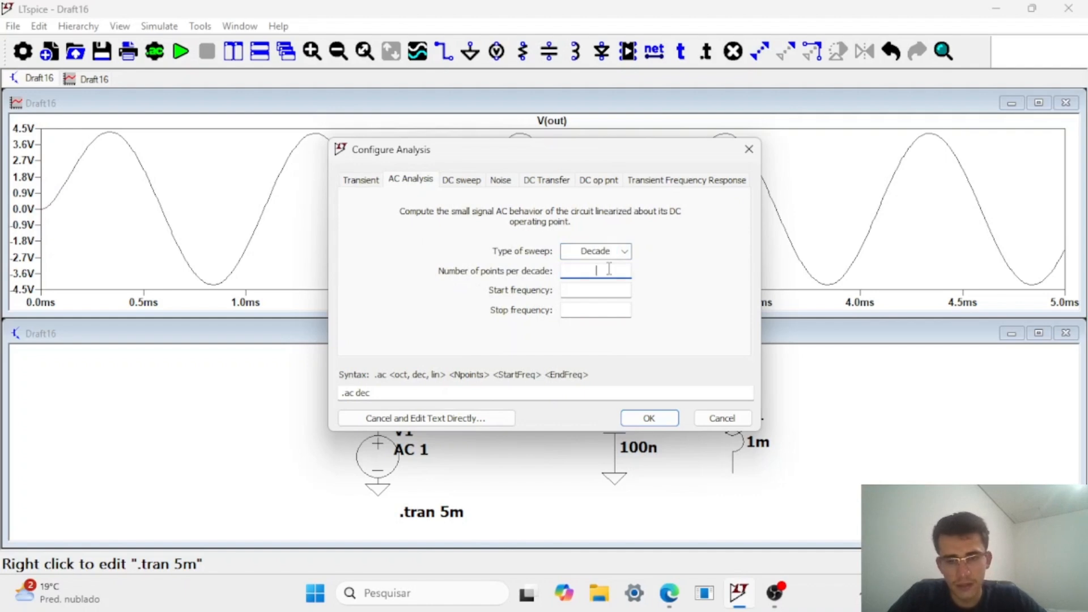
{"action": "left_click", "coordinate": [610, 295]}
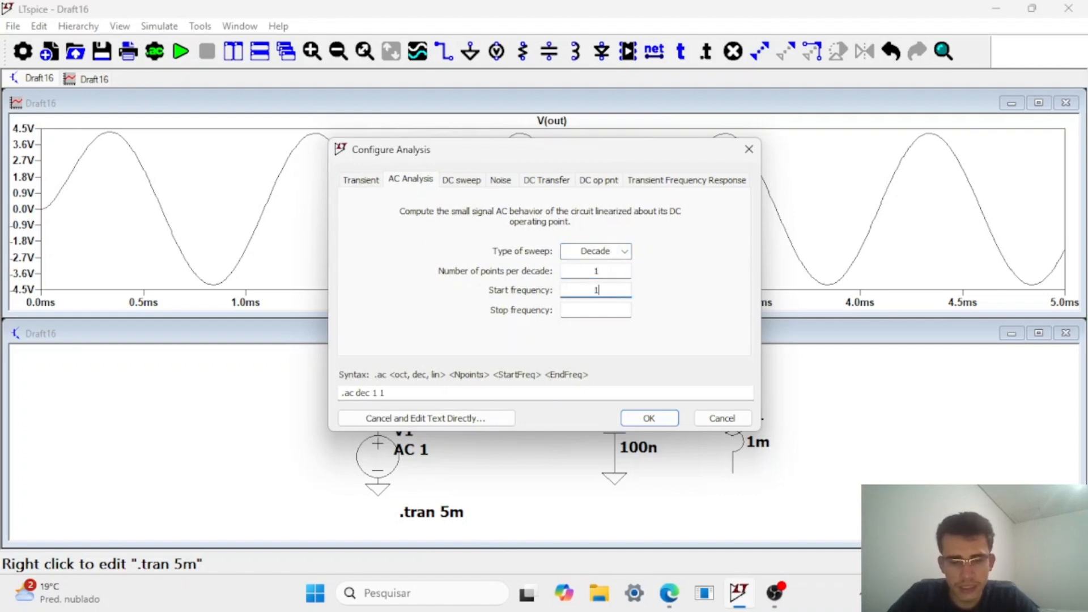
{"action": "left_click", "coordinate": [620, 308]}
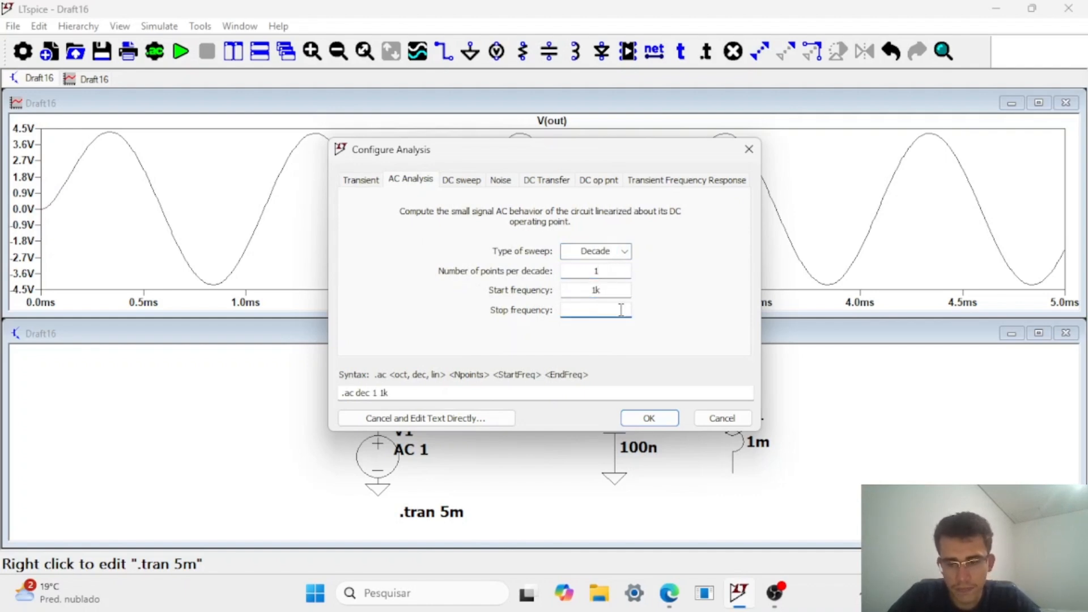
{"action": "left_click", "coordinate": [672, 414]}
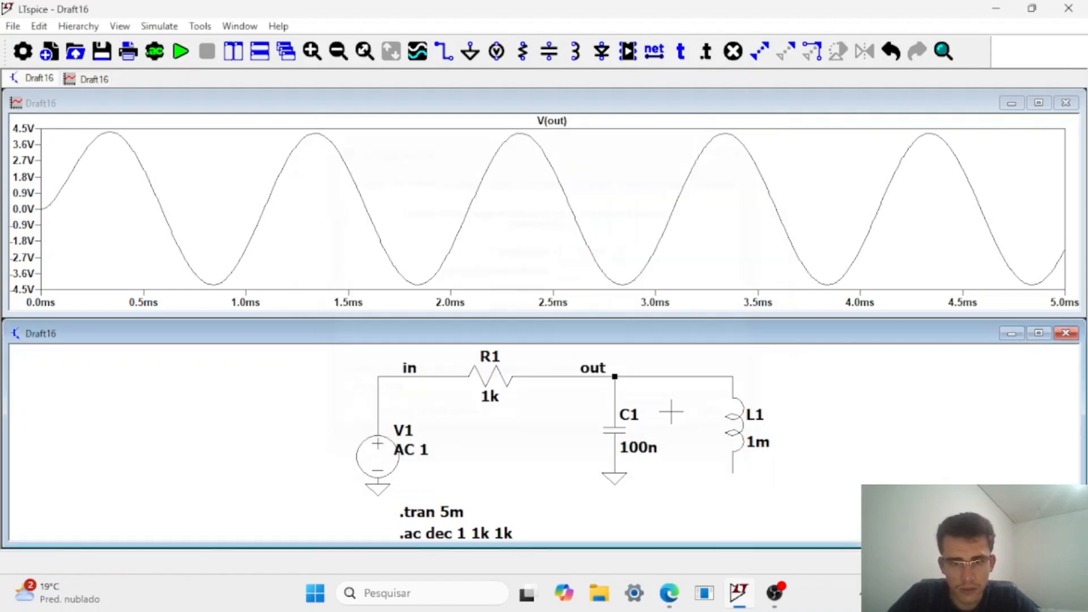
Delete the .tran 5m directive from the schematic and run the AC analysis.
{"action": "key", "text": "Delete"}
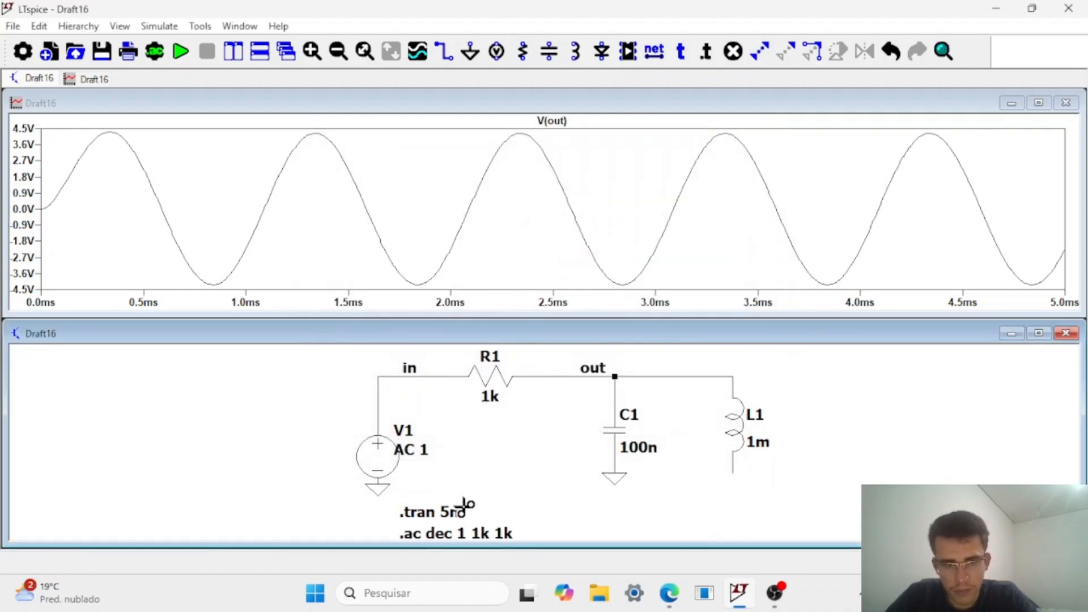
{"action": "left_click", "coordinate": [456, 512]}
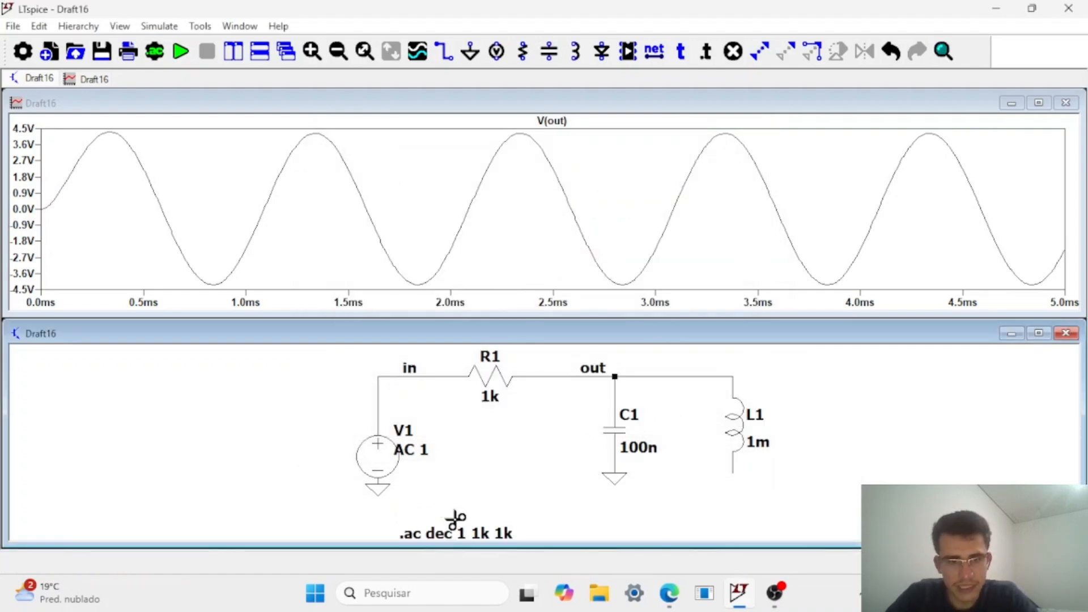
{"action": "left_click", "coordinate": [181, 52]}
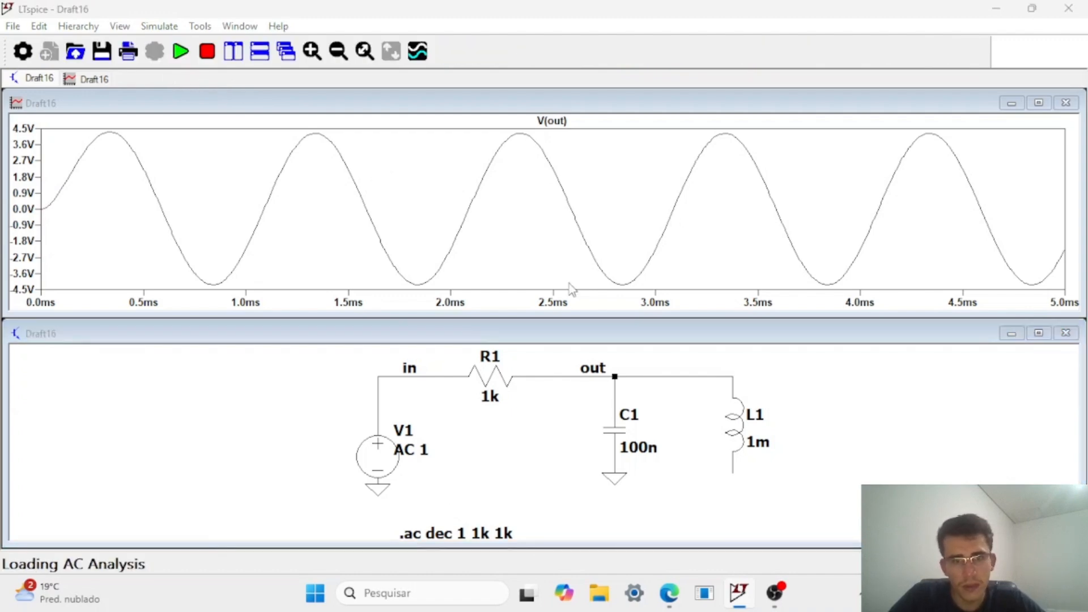
Examine the magnitudes and phases in the AC analysis result listing and close it.
{"action": "left_click_drag", "start_coordinate": [784, 162], "coordinate": [345, 100]}
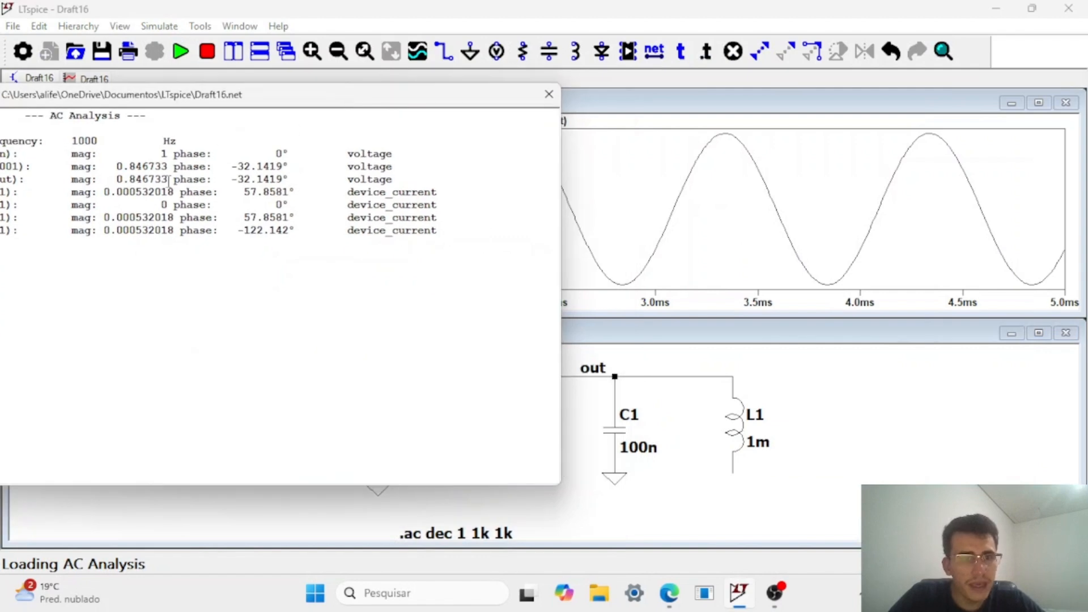
{"action": "left_click_drag", "start_coordinate": [247, 112], "coordinate": [354, 99]}
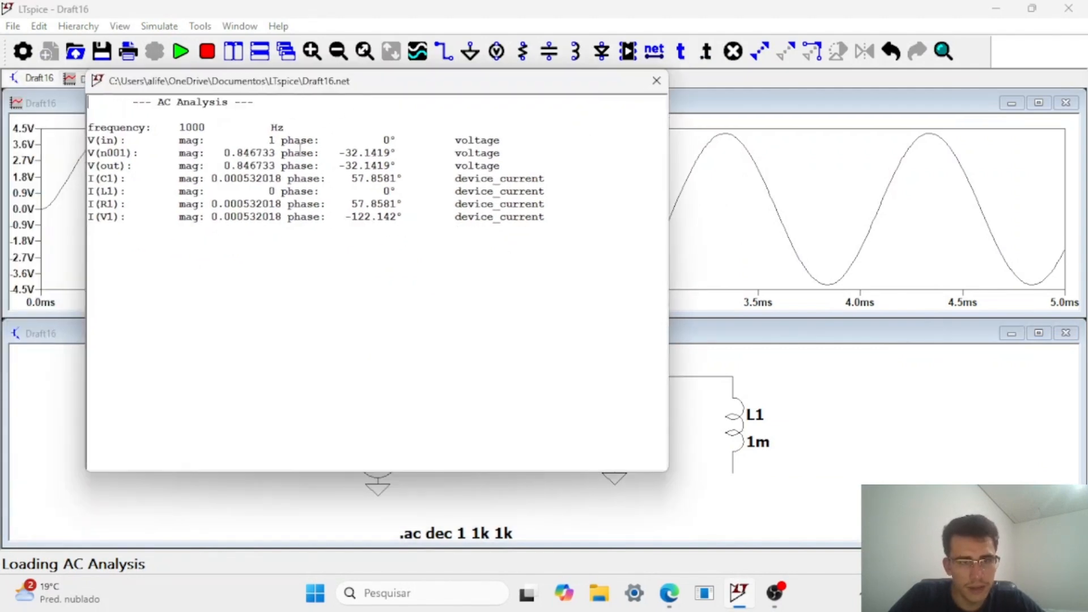
{"action": "left_click", "coordinate": [656, 80]}
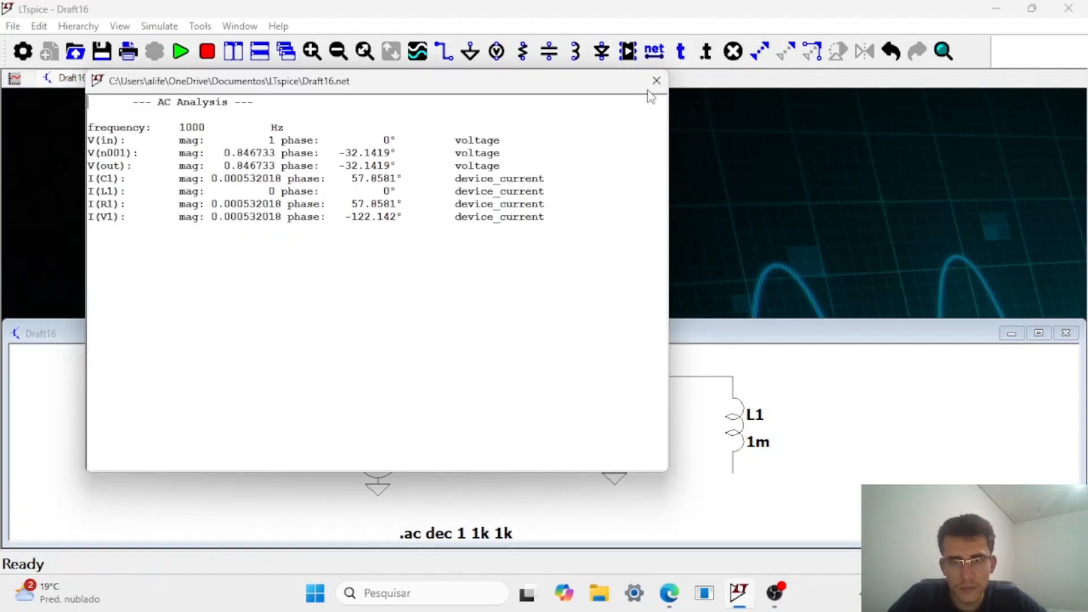
{"action": "left_click", "coordinate": [652, 86]}
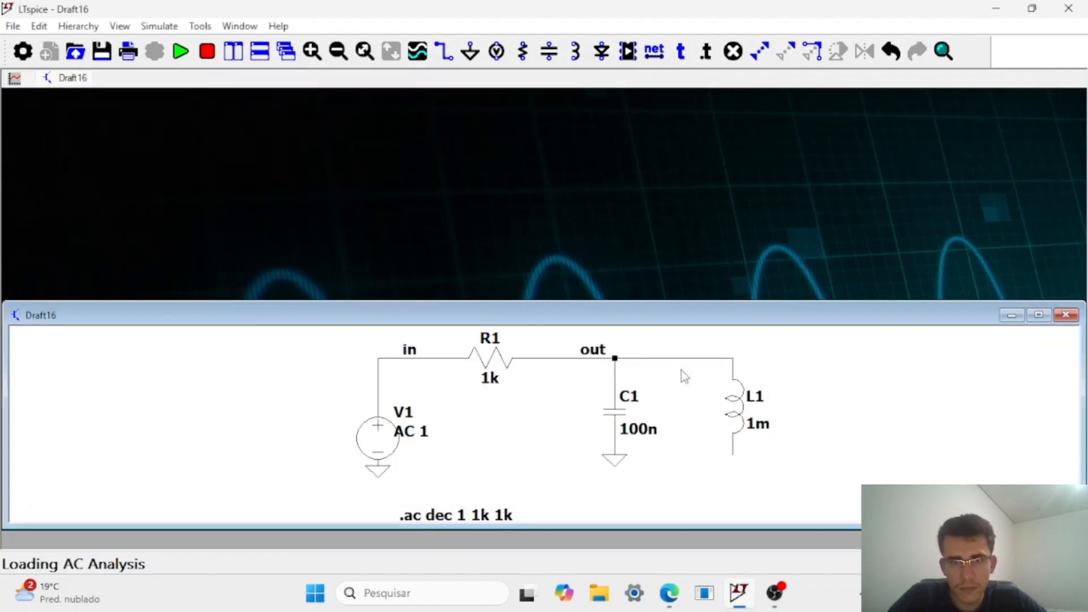
Run the AC analysis with the free end of L1 grounded, and undo that ground placement.
{"action": "key", "text": "g"}
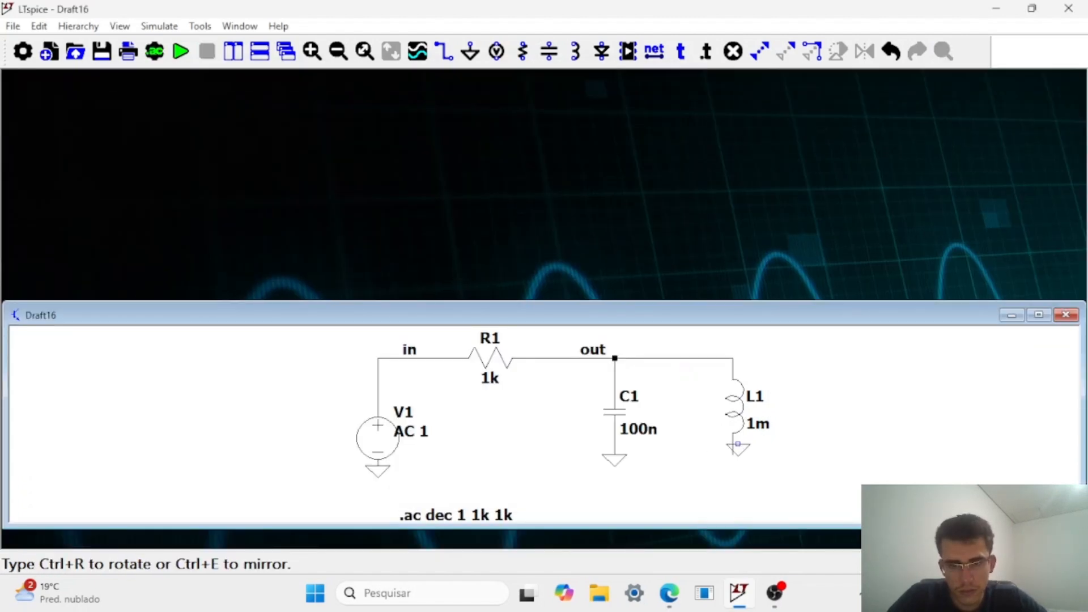
{"action": "left_click", "coordinate": [733, 460]}
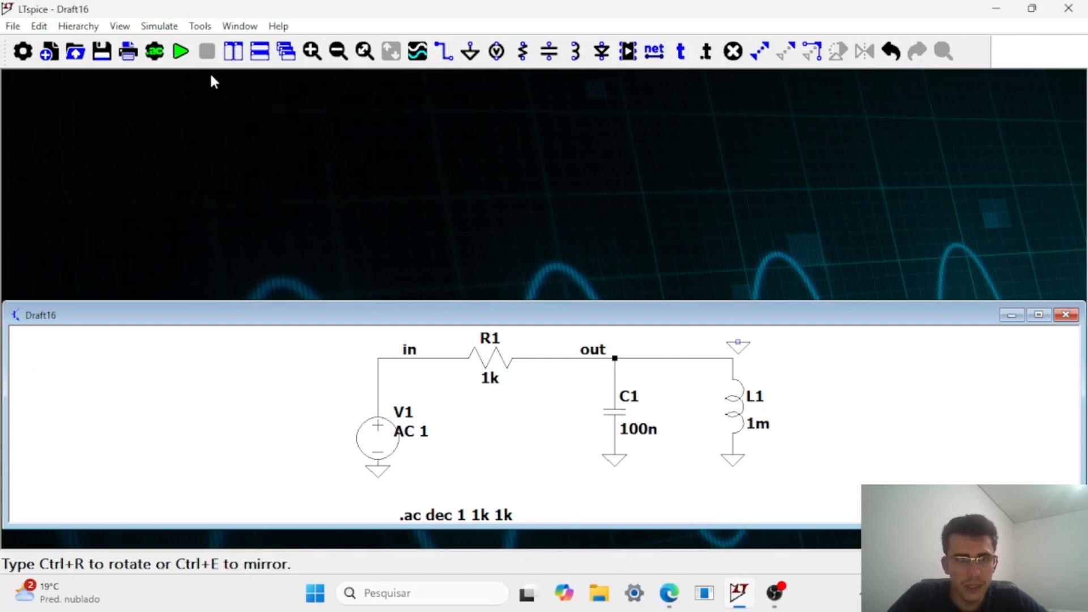
{"action": "left_click", "coordinate": [181, 53]}
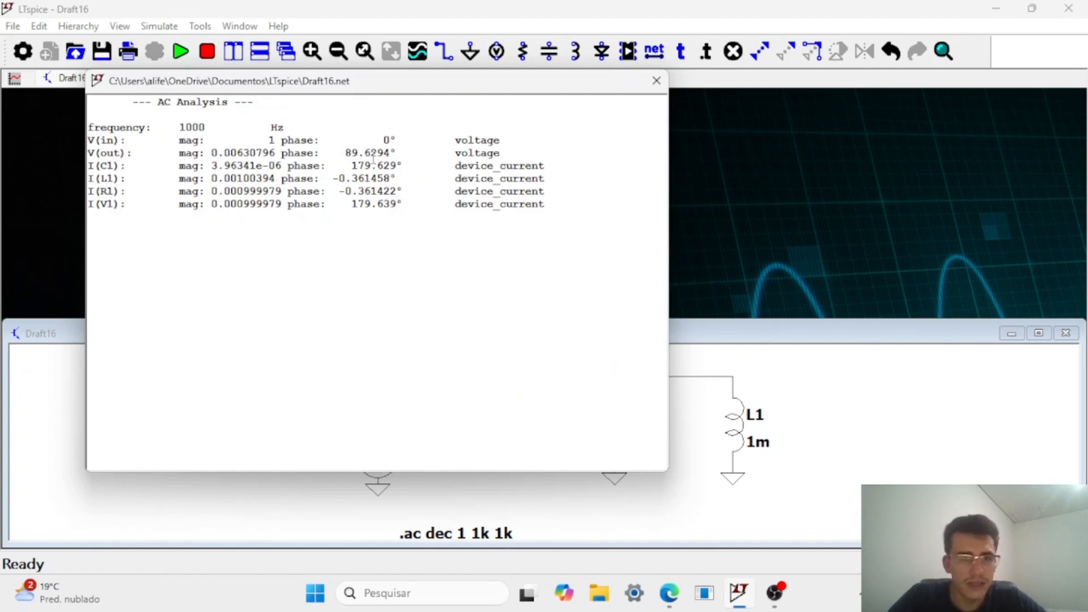
{"action": "left_click", "coordinate": [656, 80]}
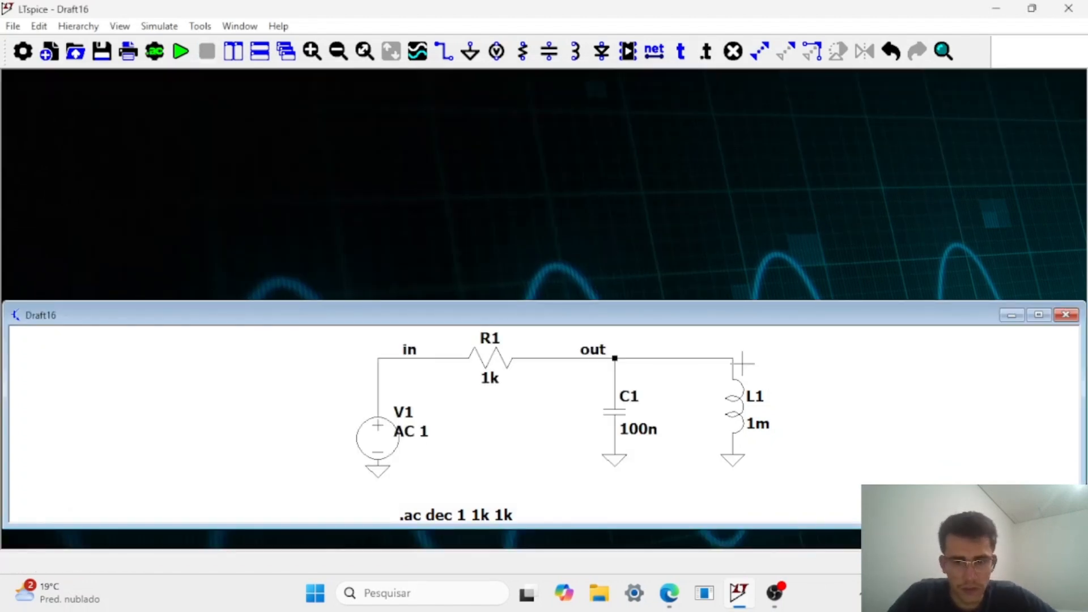
{"action": "key", "text": "ctrl+z"}
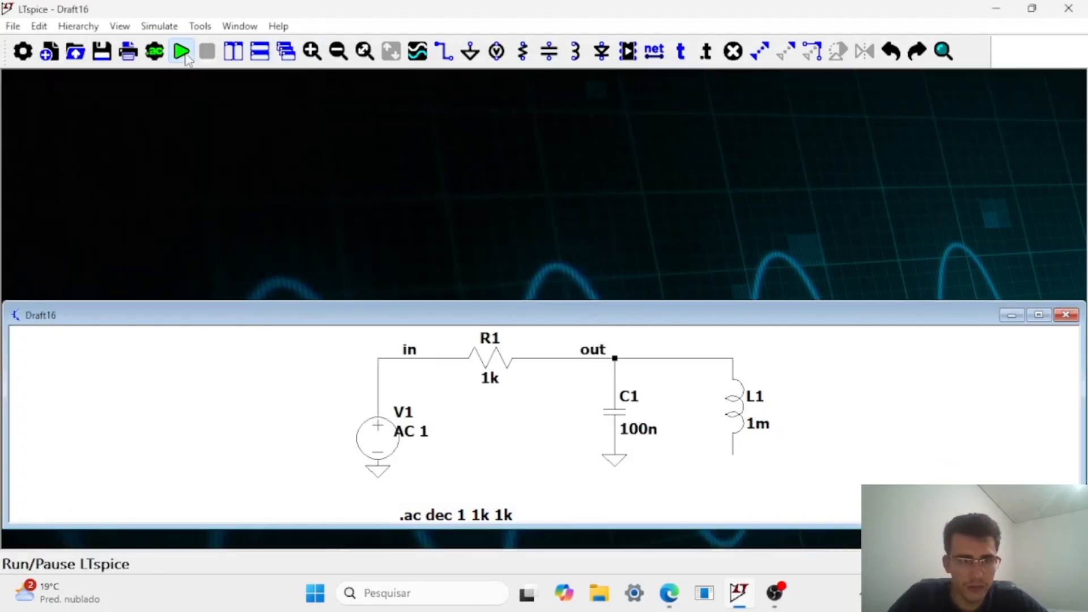
Rerun the AC analysis with L1 ungrounded and examine its result listing against the schematic before closing it.
{"action": "left_click", "coordinate": [181, 52]}
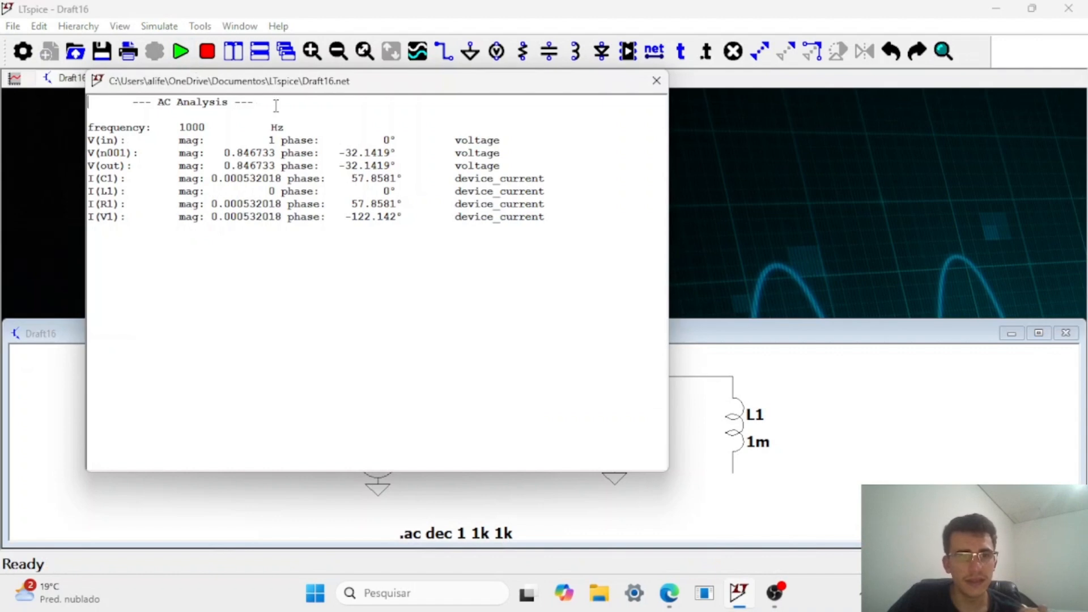
{"action": "left_click_drag", "start_coordinate": [293, 92], "coordinate": [422, 123]}
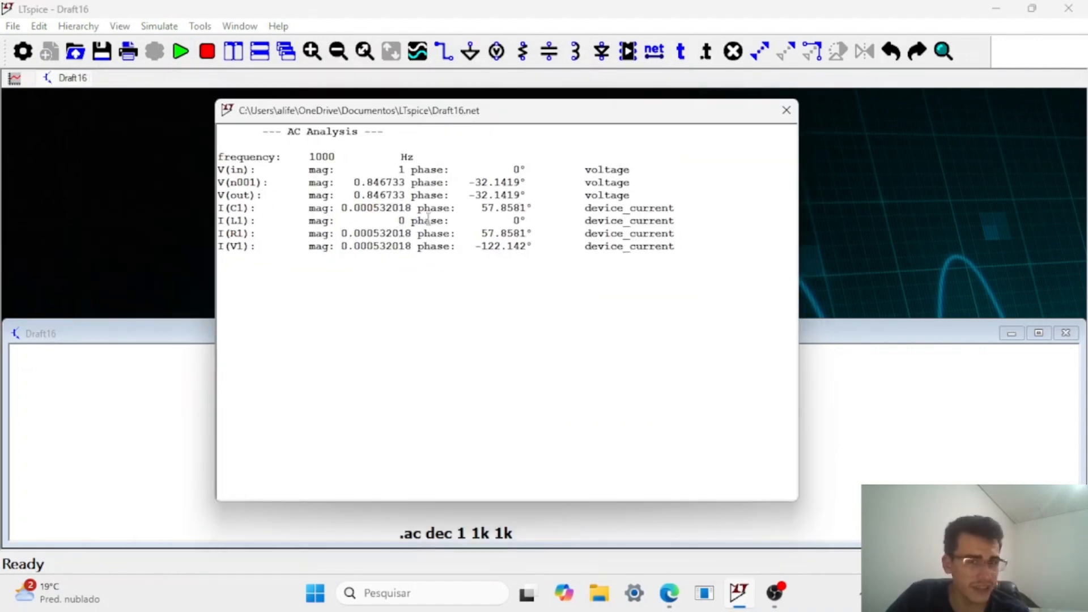
{"action": "left_click_drag", "start_coordinate": [575, 111], "coordinate": [114, 64]}
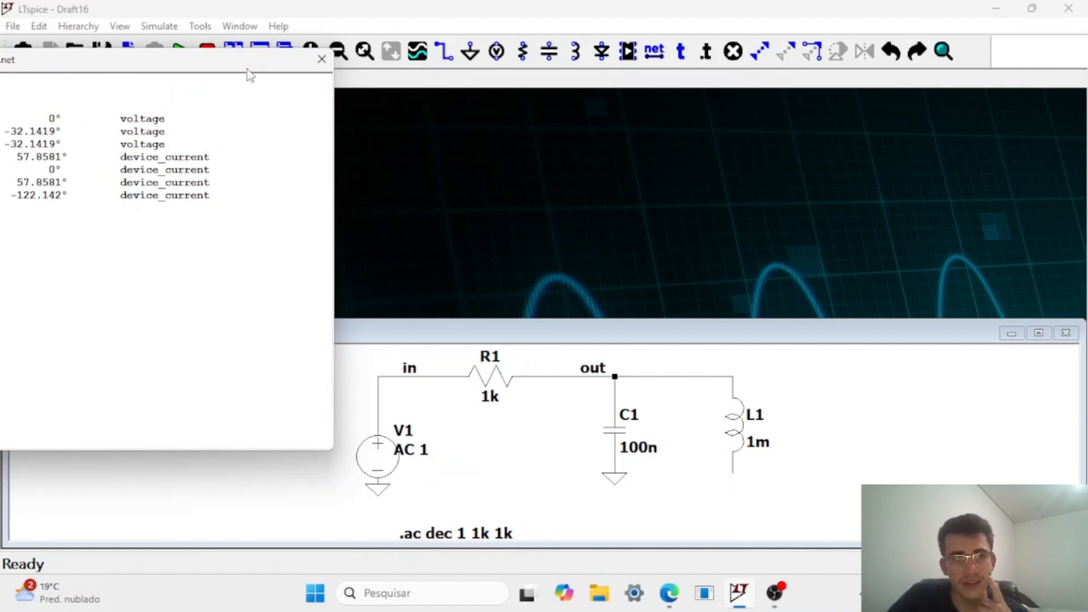
{"action": "left_click_drag", "start_coordinate": [248, 69], "coordinate": [611, 82]}
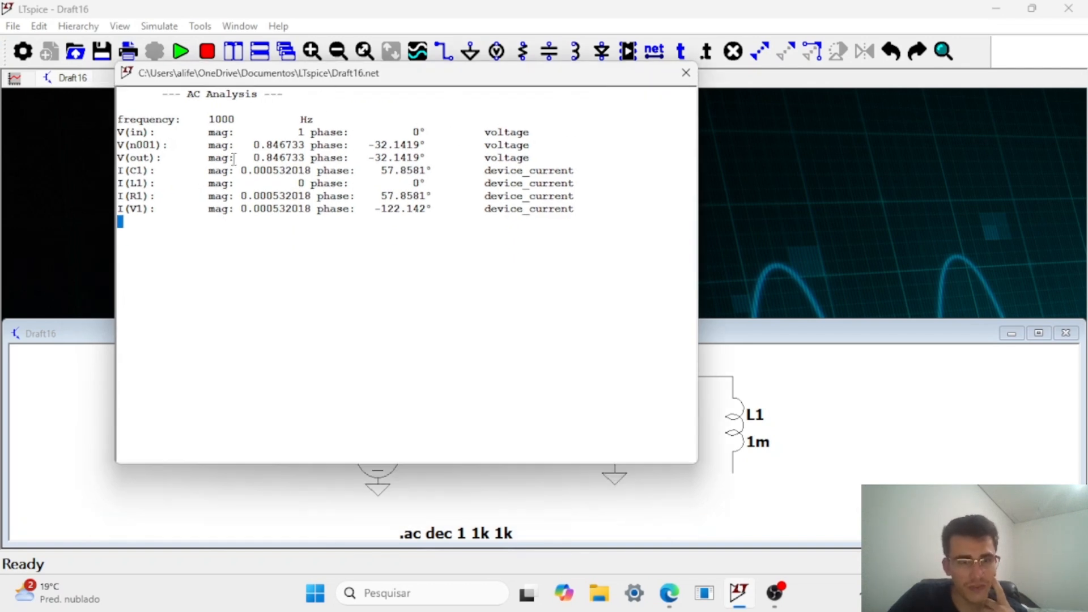
{"action": "left_click_drag", "start_coordinate": [519, 80], "coordinate": [259, 4]}
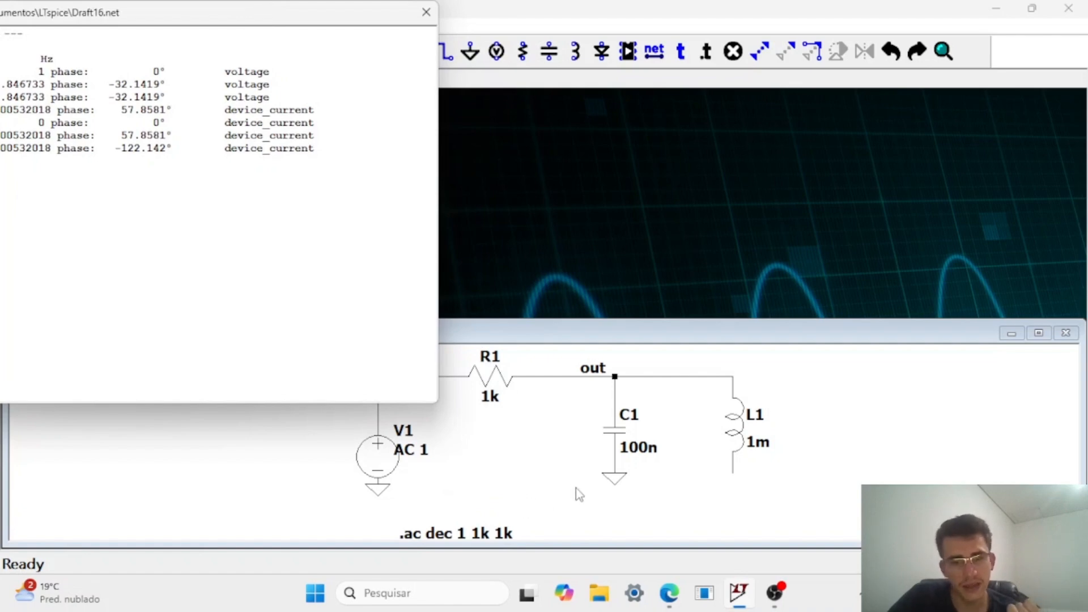
{"action": "left_click", "coordinate": [426, 12]}
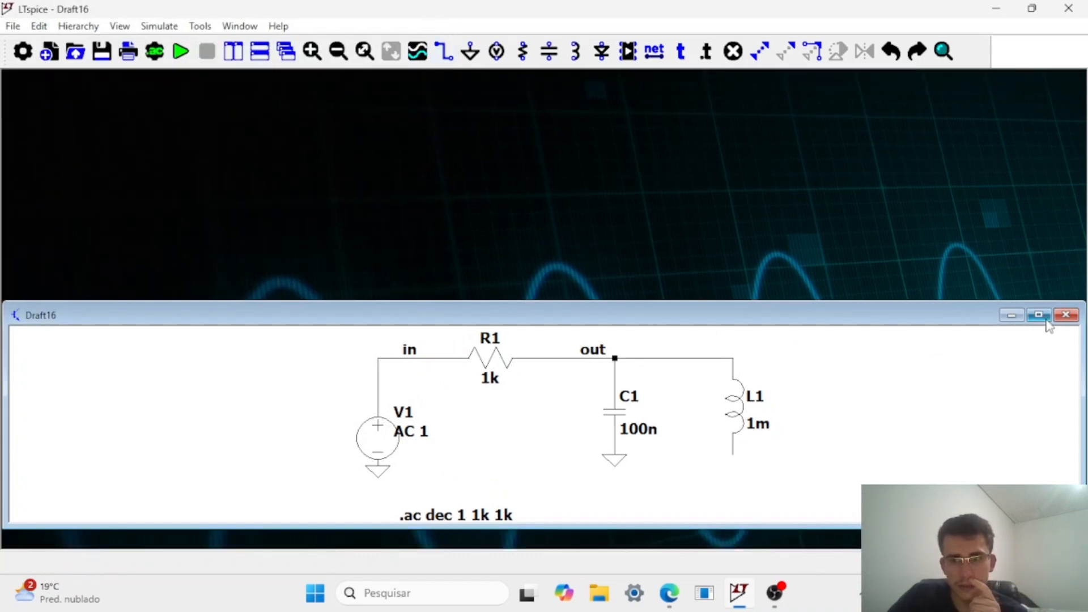
Maximize the schematic window and set the capacitance of C1 to 10n.
{"action": "left_click", "coordinate": [1039, 315]}
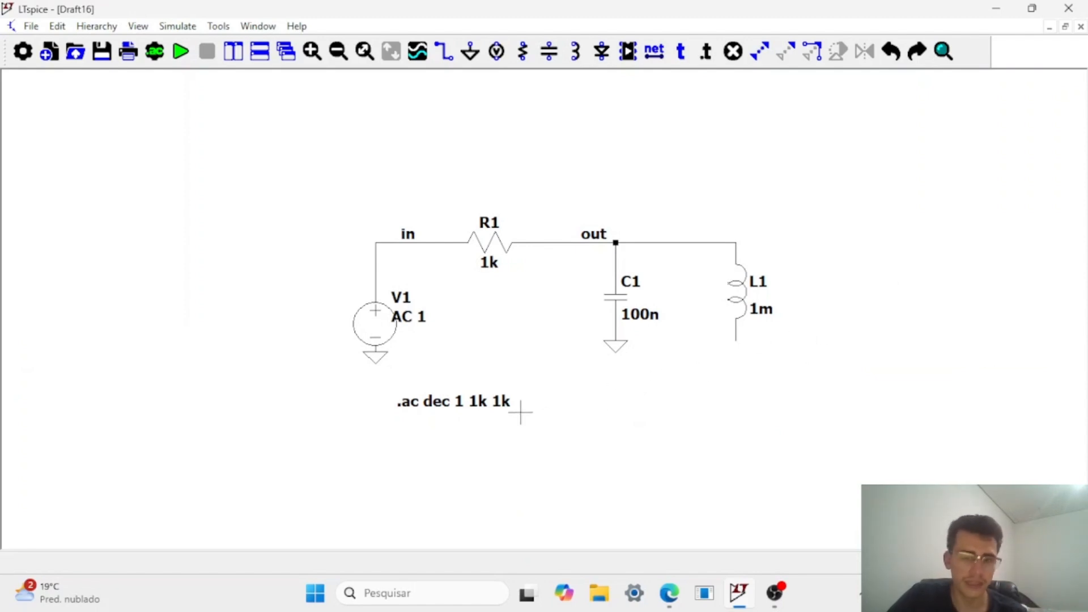
{"action": "key", "text": "F5"}
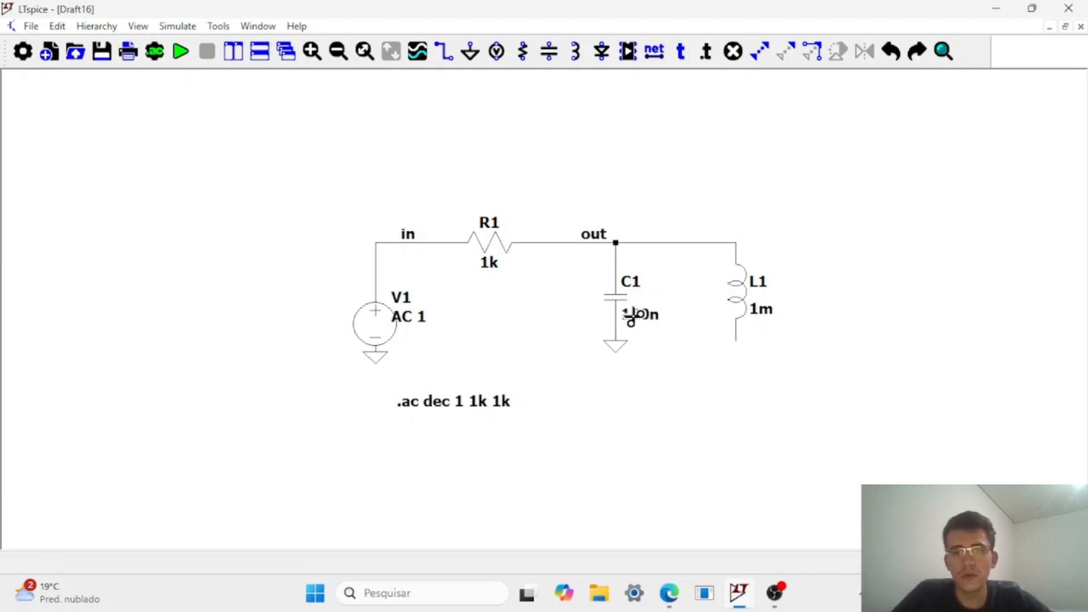
{"action": "key", "text": "Escape"}
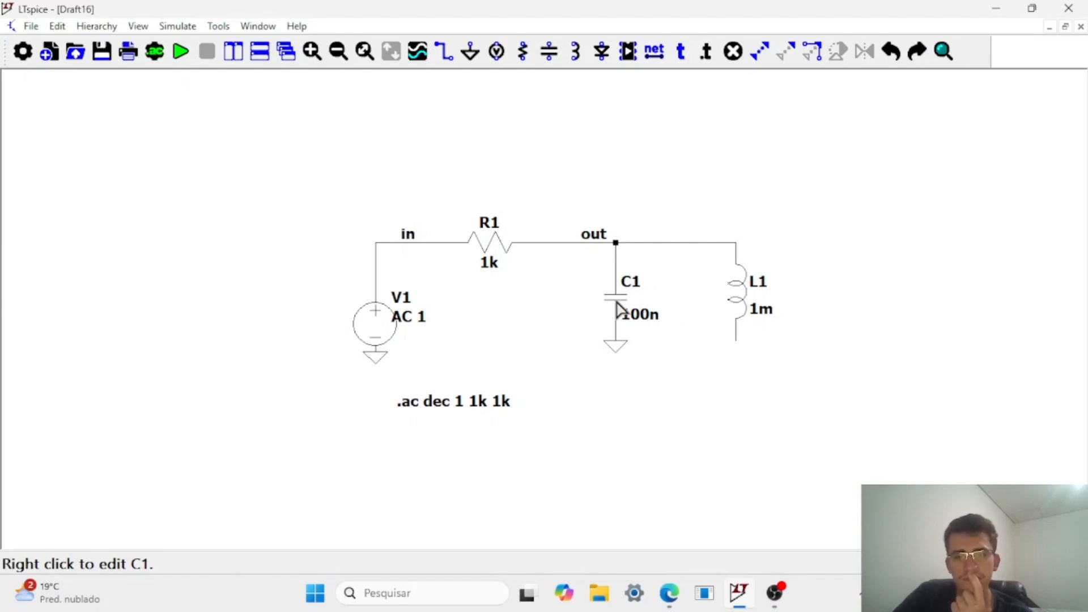
{"action": "right_click", "coordinate": [618, 309]}
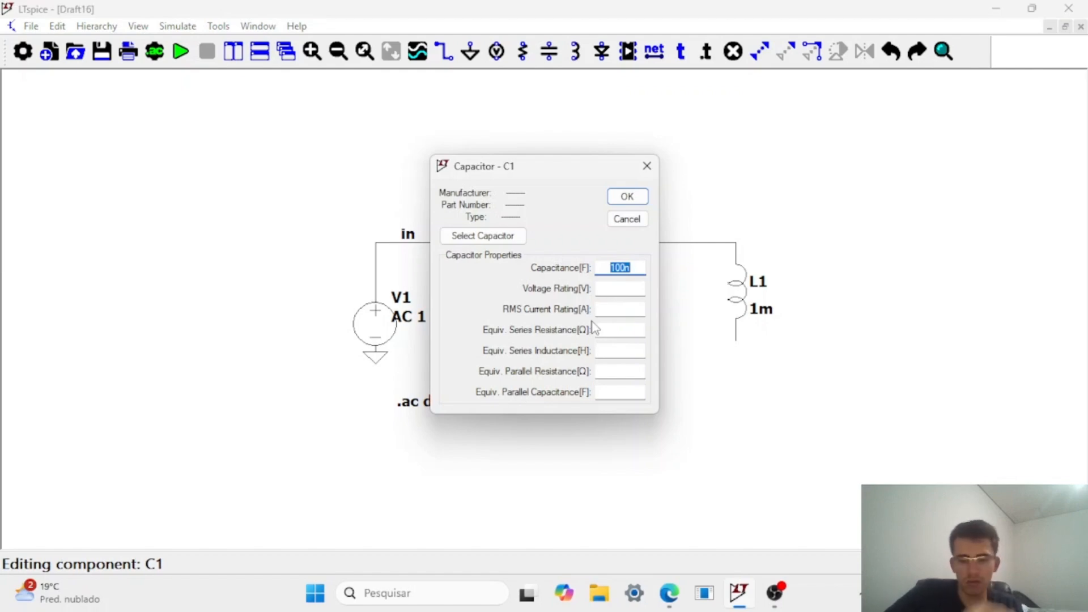
{"action": "key", "text": "Home"}
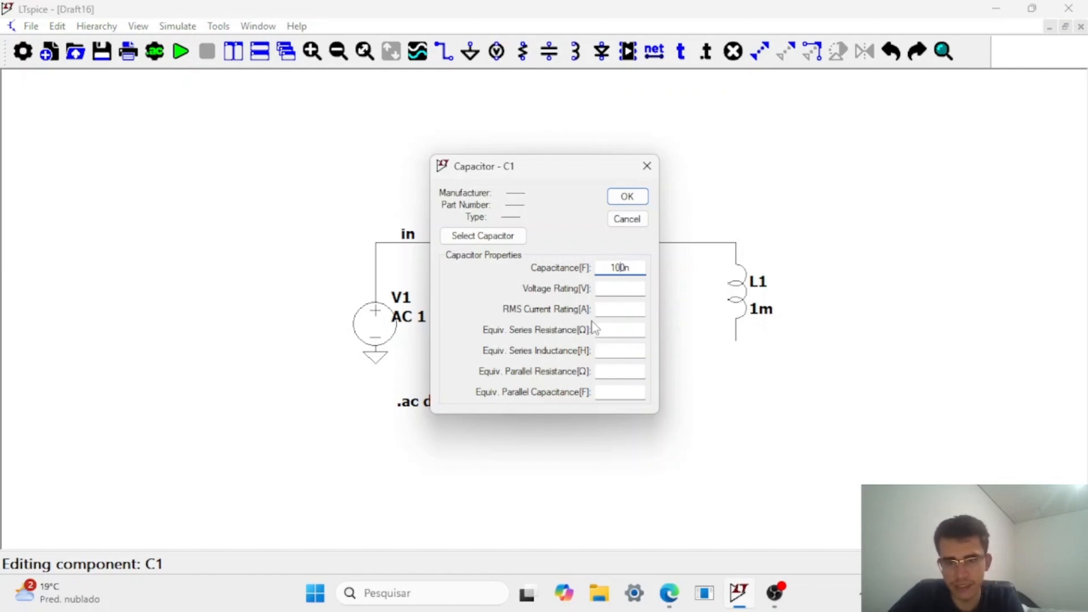
{"action": "key", "text": "Delete"}
{"action": "left_click", "coordinate": [626, 196]}
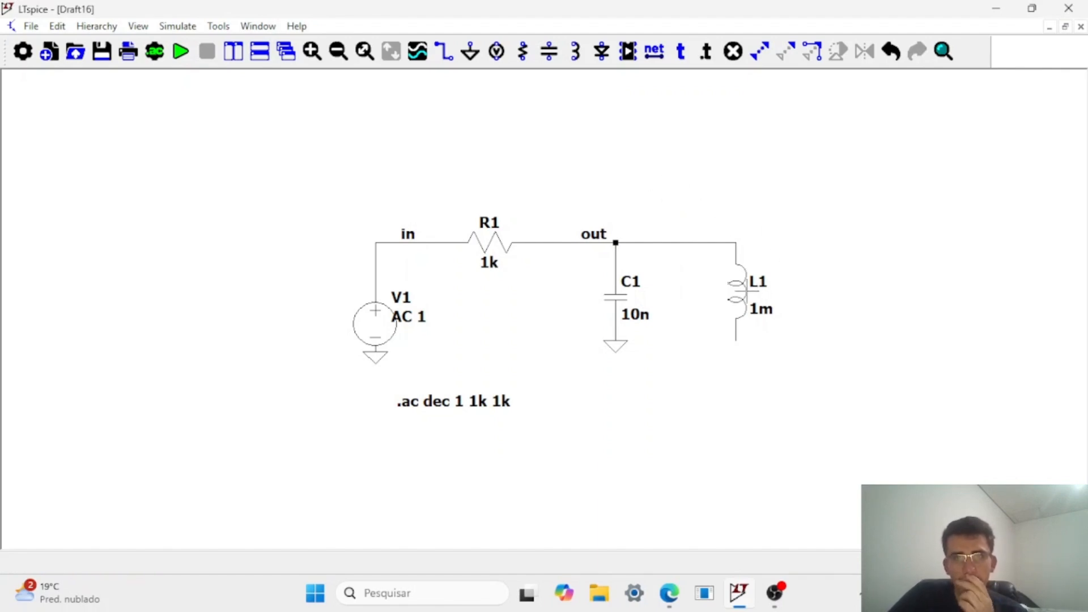
Place a ground symbol on the free lower end of L1.
{"action": "key", "text": "g"}
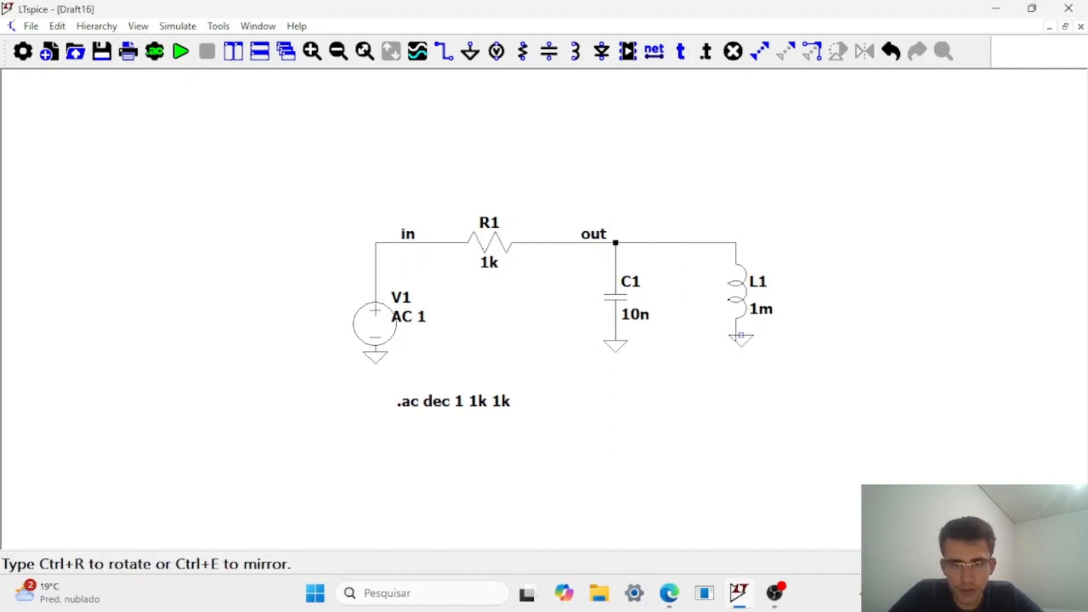
{"action": "left_click", "coordinate": [740, 339]}
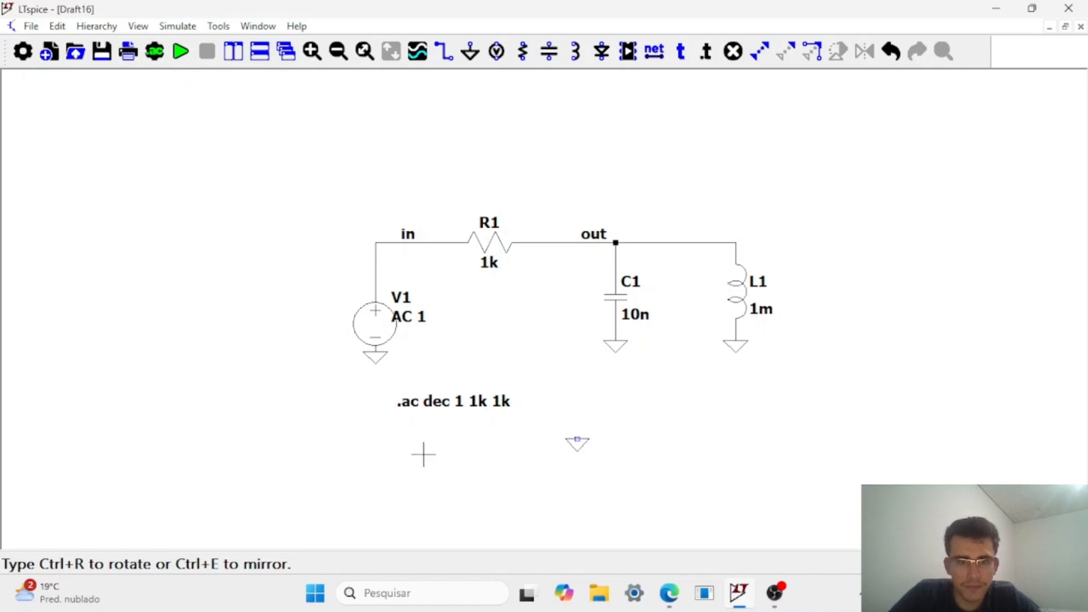
{"action": "right_click", "coordinate": [419, 419]}
Delete the .ac dec 1 1k 1k directive from the schematic.
{"action": "right_click", "coordinate": [426, 417]}
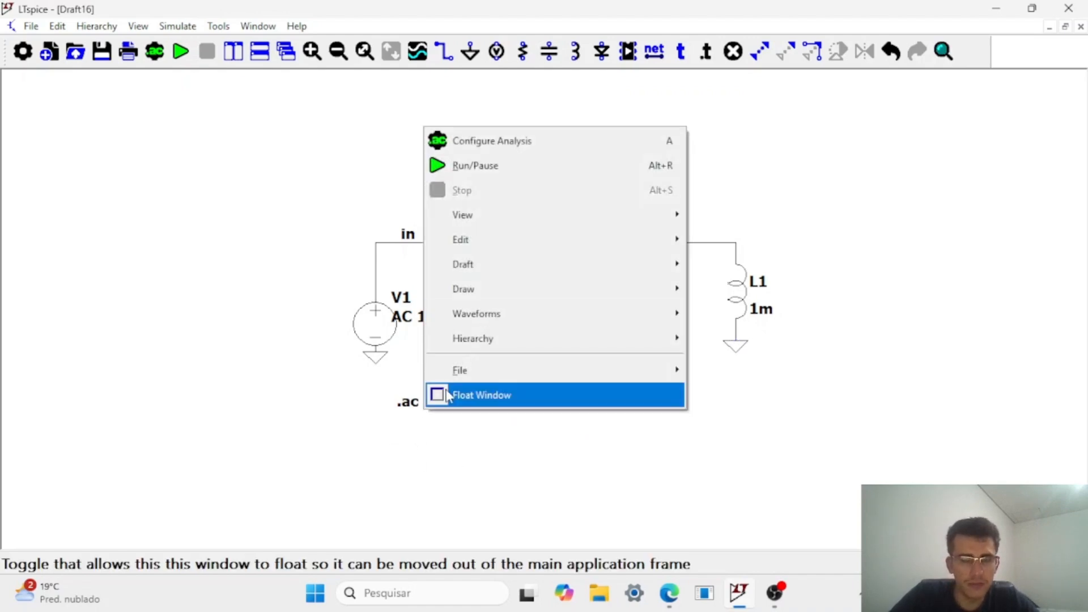
{"action": "left_click", "coordinate": [349, 417]}
{"action": "key", "text": "Delete"}
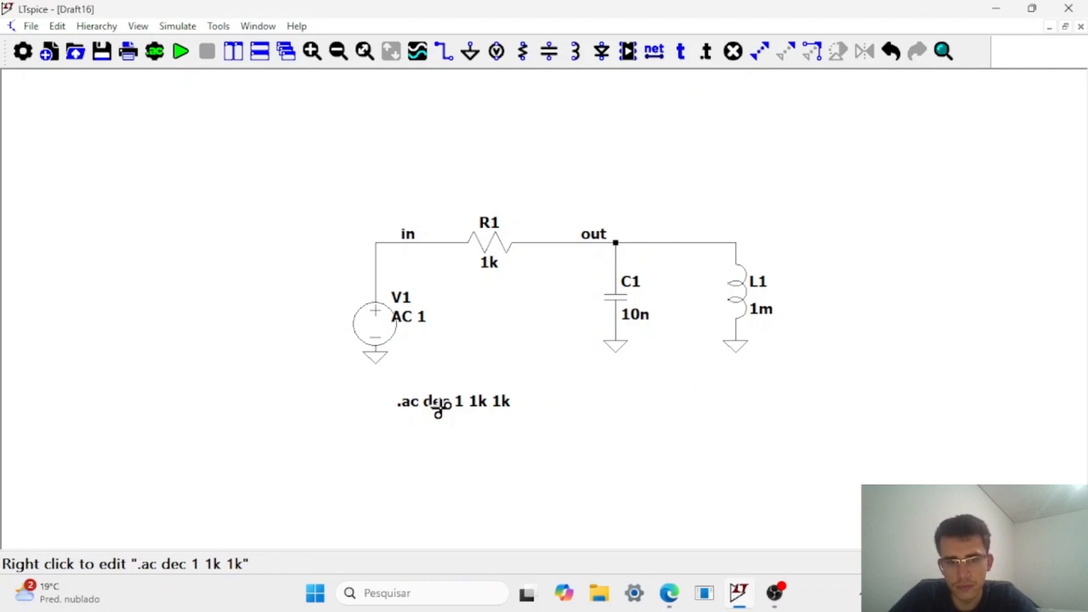
{"action": "left_click", "coordinate": [448, 401]}
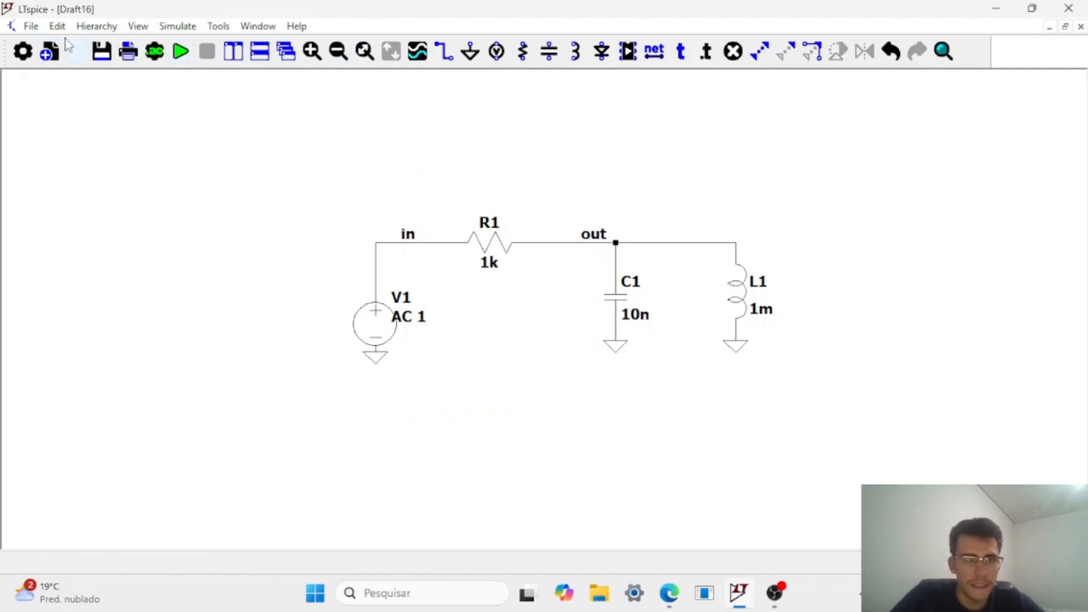
Add a transient analysis with a stop time of 10m and place its directive below V1.
{"action": "left_click", "coordinate": [151, 56]}
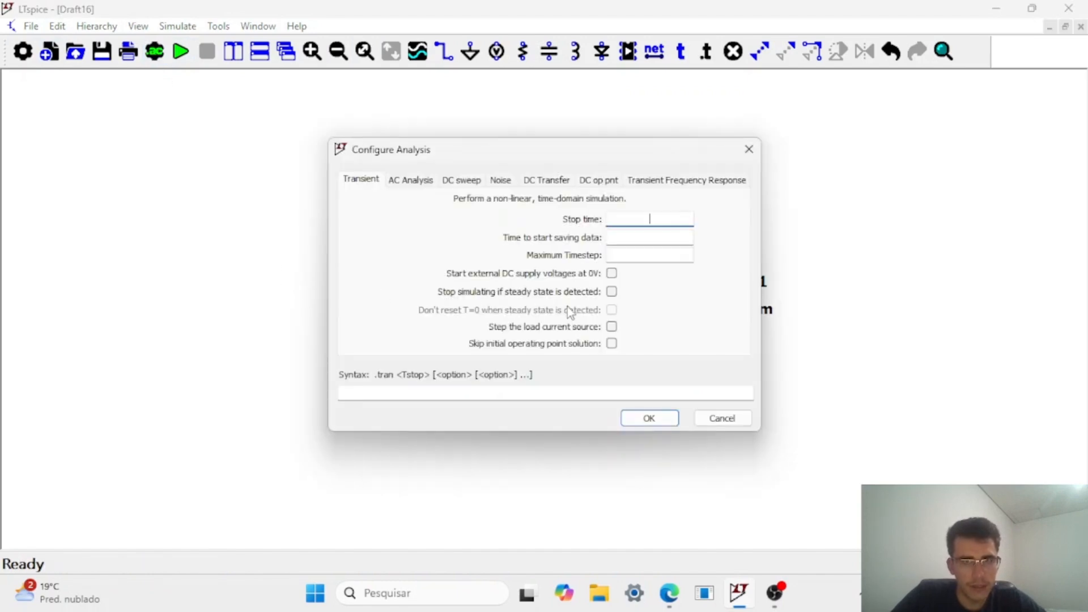
{"action": "type", "text": "10m"}
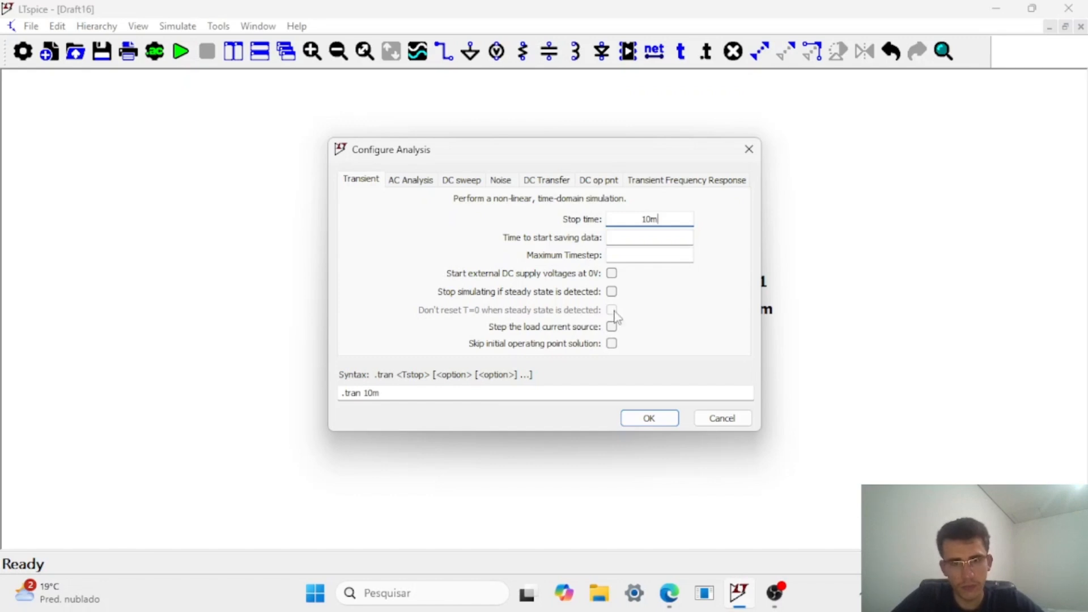
{"action": "left_click", "coordinate": [673, 417]}
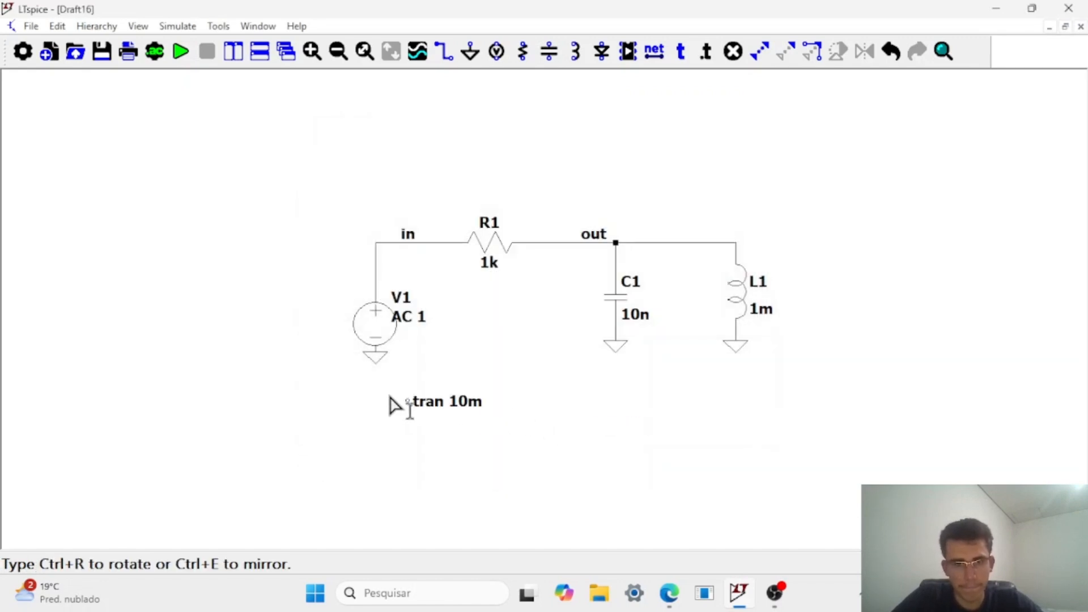
{"action": "left_click", "coordinate": [386, 387]}
Set V1 to a SINE function with DC offset 0, amplitude 1 and frequency 1k, leaving its AC amplitude empty.
{"action": "right_click", "coordinate": [363, 333]}
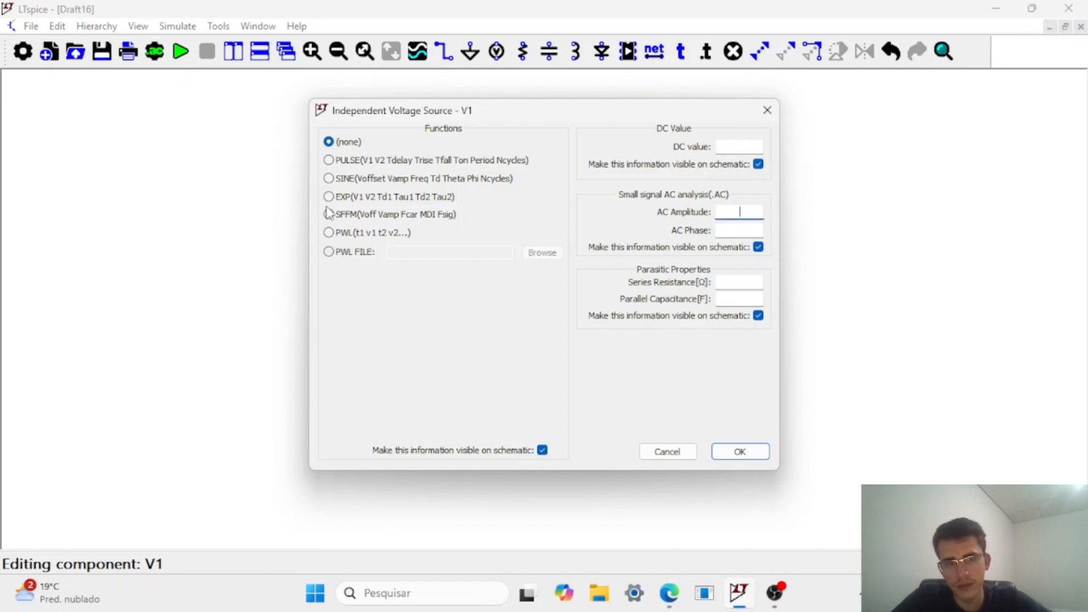
{"action": "left_click", "coordinate": [329, 179]}
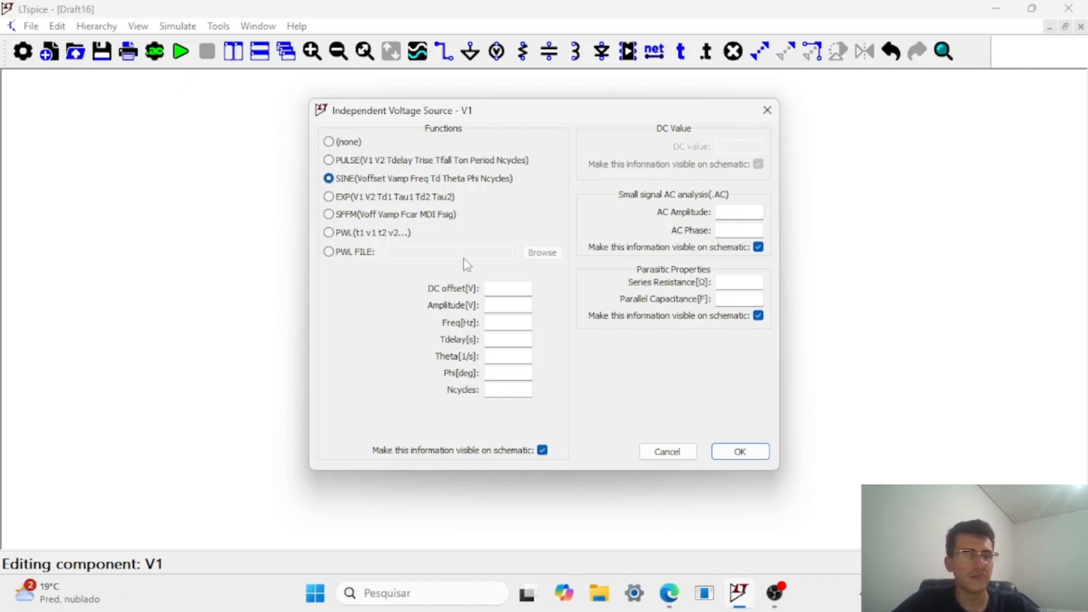
{"action": "left_click", "coordinate": [511, 288]}
{"action": "type", "text": "0"}
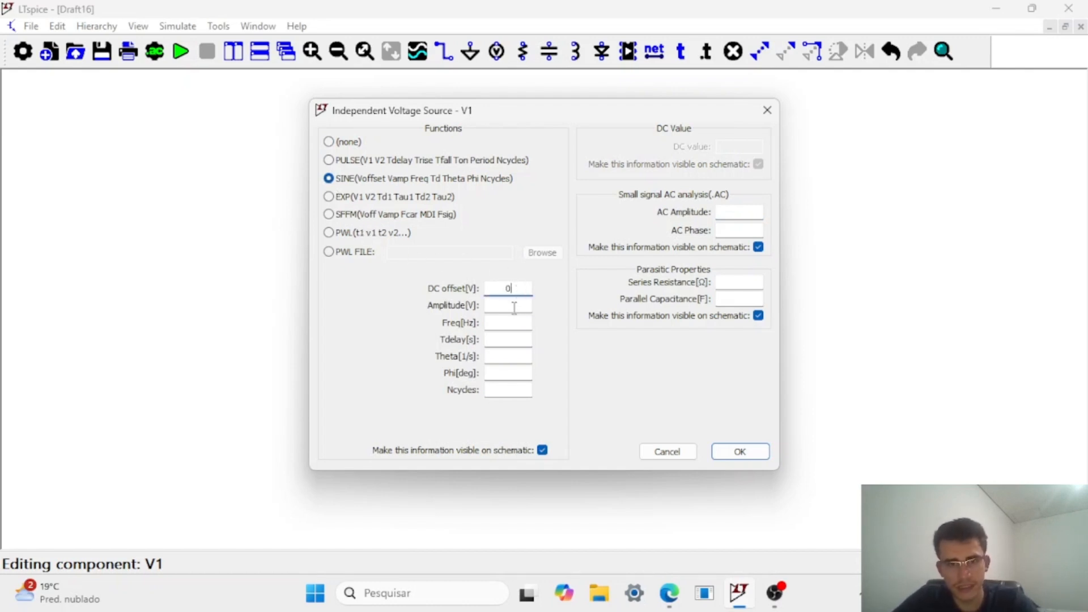
{"action": "left_click", "coordinate": [514, 307]}
{"action": "type", "text": "1"}
{"action": "left_click", "coordinate": [522, 323]}
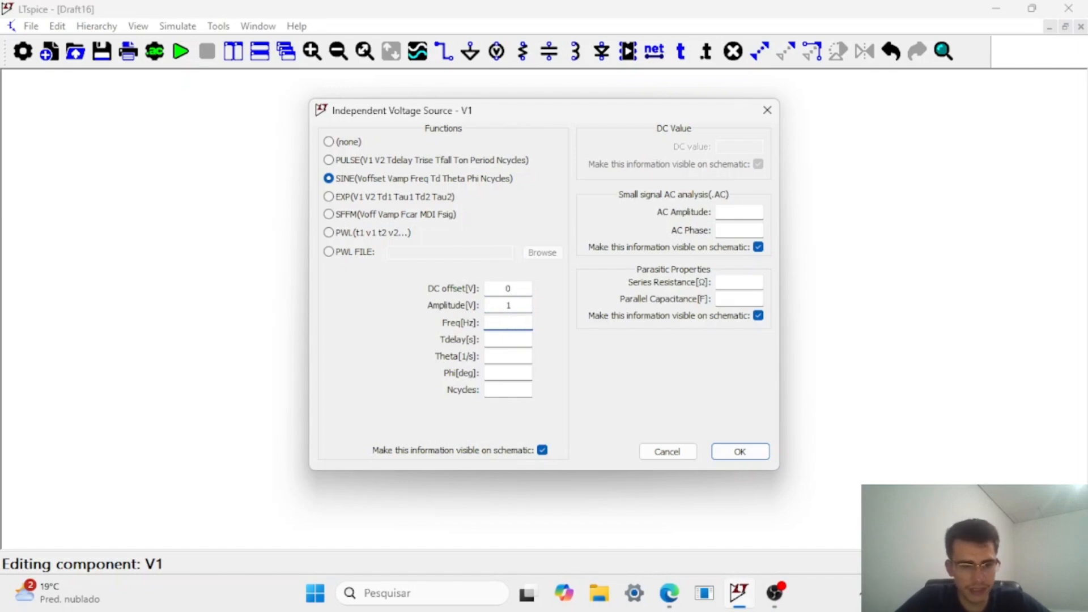
{"action": "type", "text": "1k"}
{"action": "left_click", "coordinate": [739, 452]}
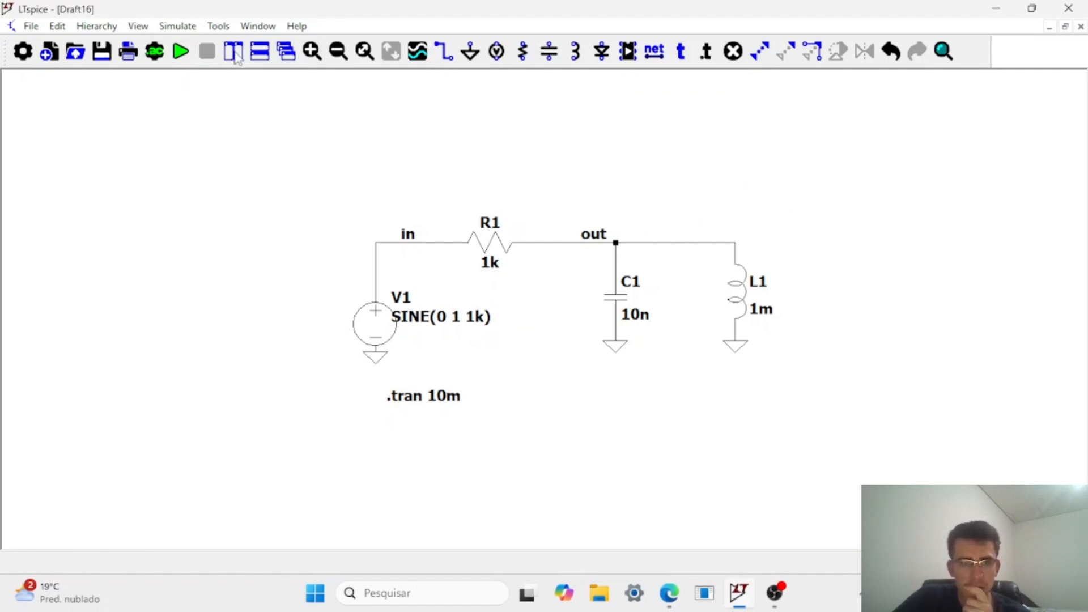
Run the transient analysis, plot the voltage at node out and examine the start-up part of its waveform up close.
{"action": "left_click", "coordinate": [187, 54]}
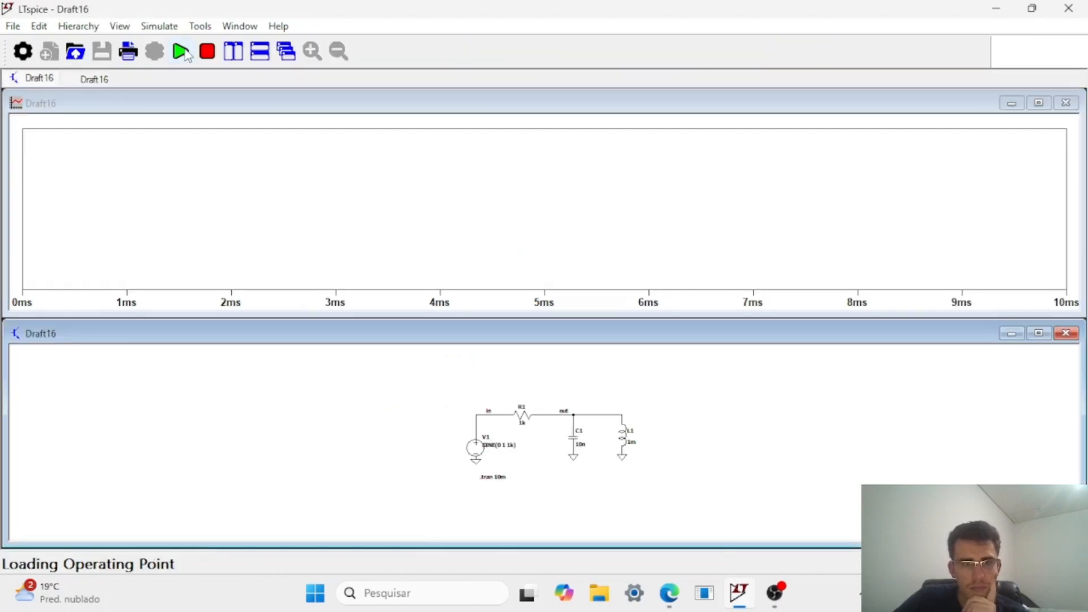
{"action": "left_click", "coordinate": [576, 414]}
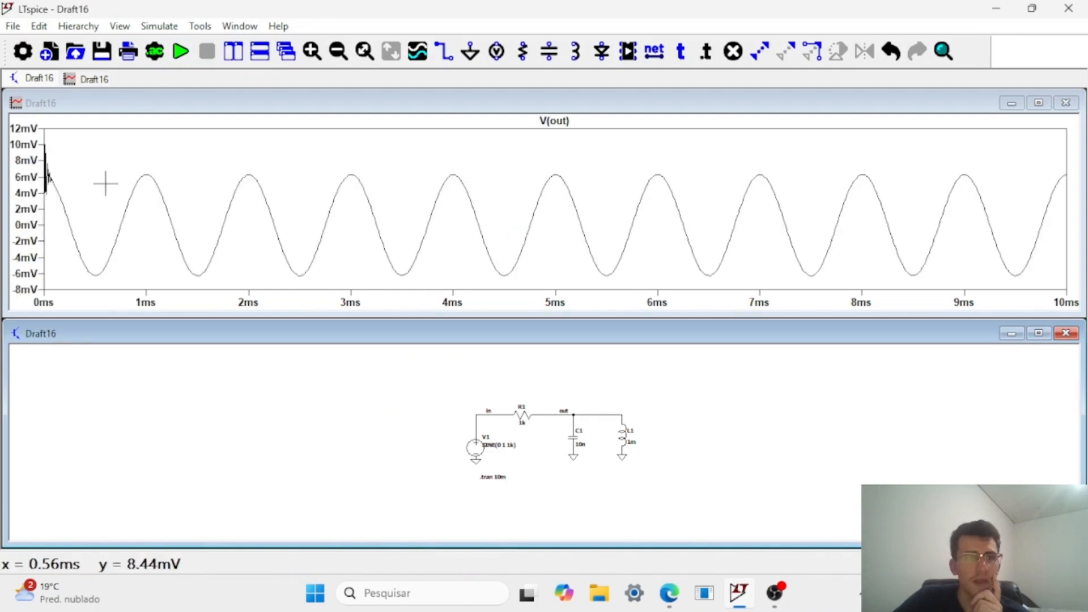
{"action": "left_click", "coordinate": [80, 199]}
{"action": "left_click_drag", "start_coordinate": [80, 198], "coordinate": [32, 145]}
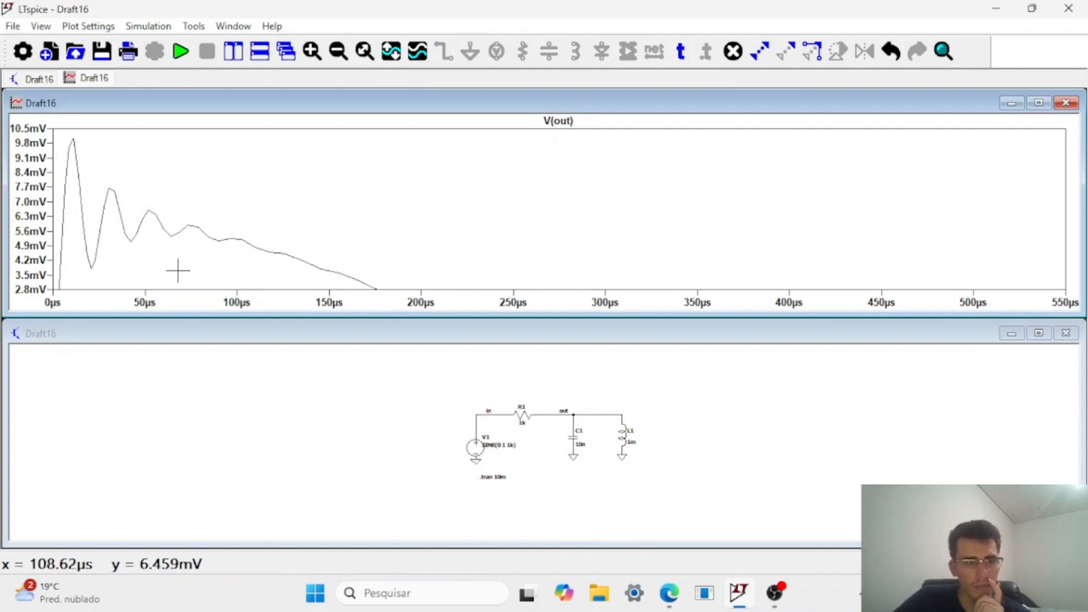
{"action": "left_click_drag", "start_coordinate": [394, 229], "coordinate": [385, 223]}
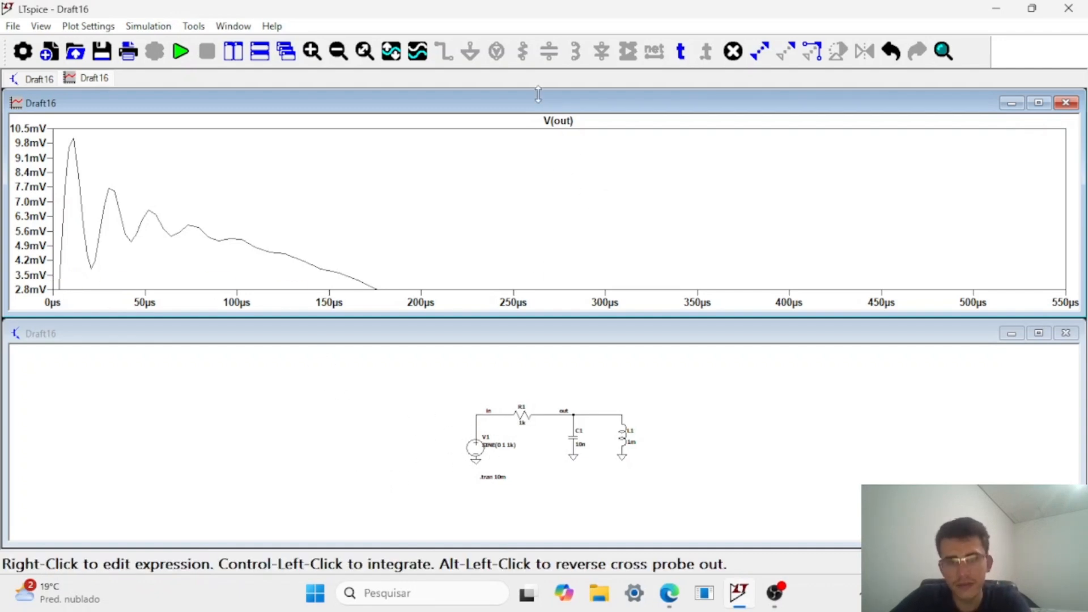
Compare the voltages at nodes in and out in one plot, and remove the V(in) trace so only V(out) stays plotted.
{"action": "left_click", "coordinate": [561, 130]}
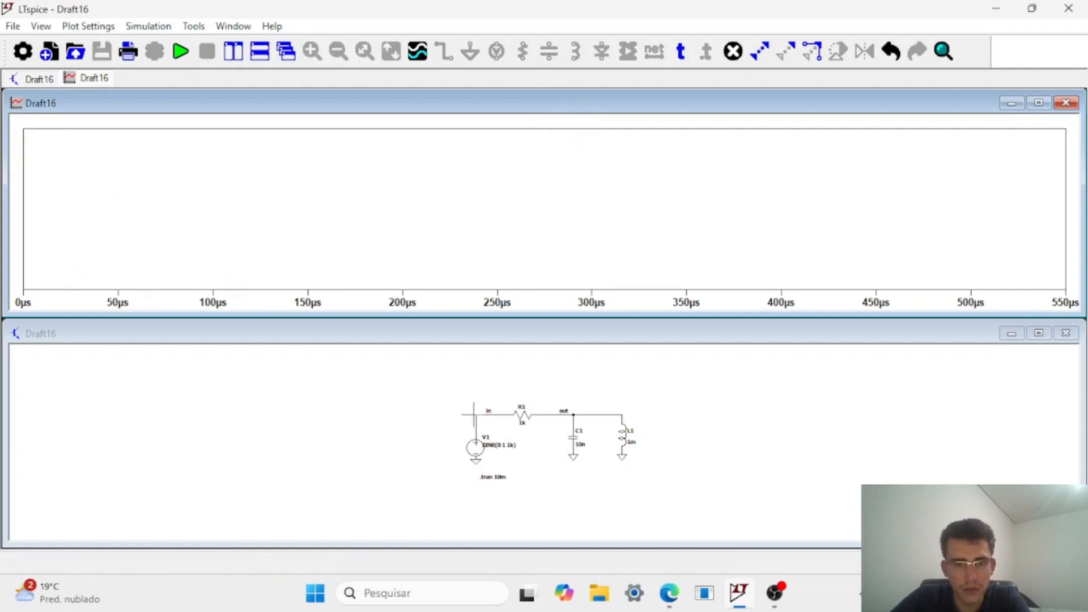
{"action": "left_click", "coordinate": [479, 414]}
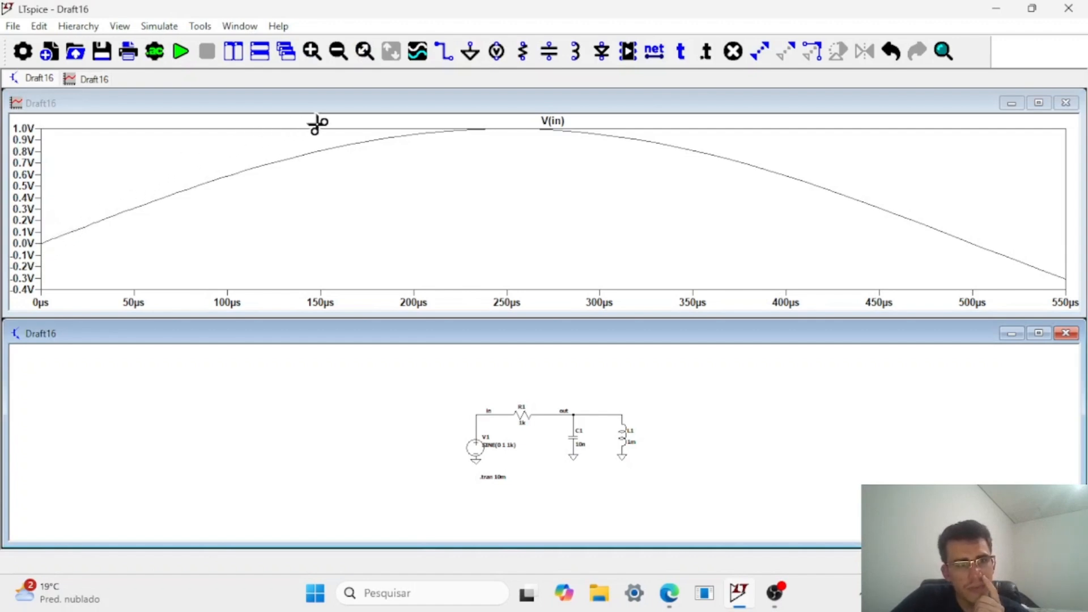
{"action": "left_click", "coordinate": [577, 414]}
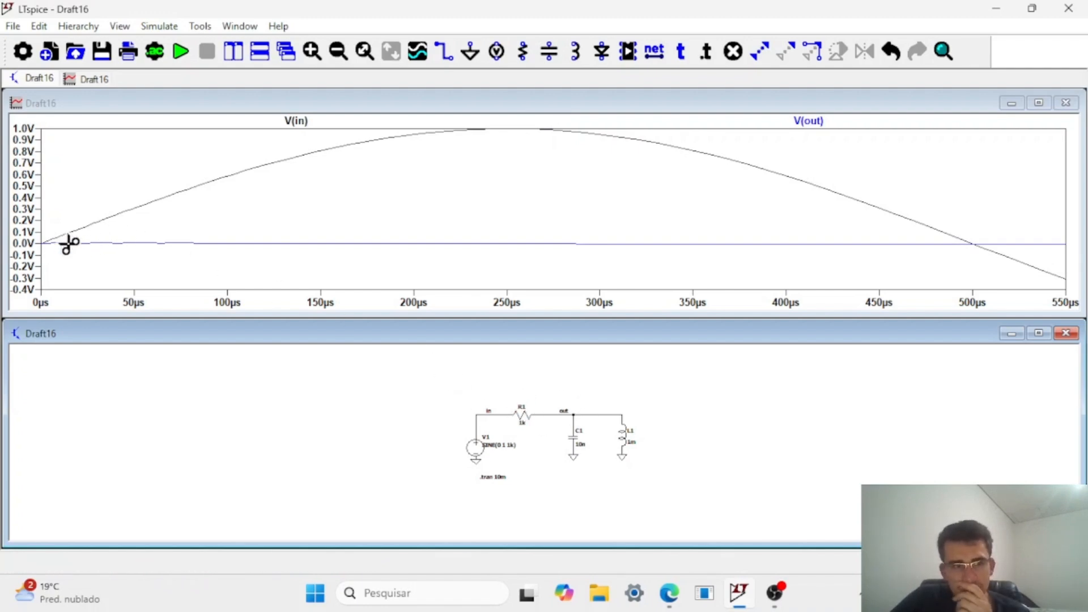
{"action": "left_click", "coordinate": [306, 121]}
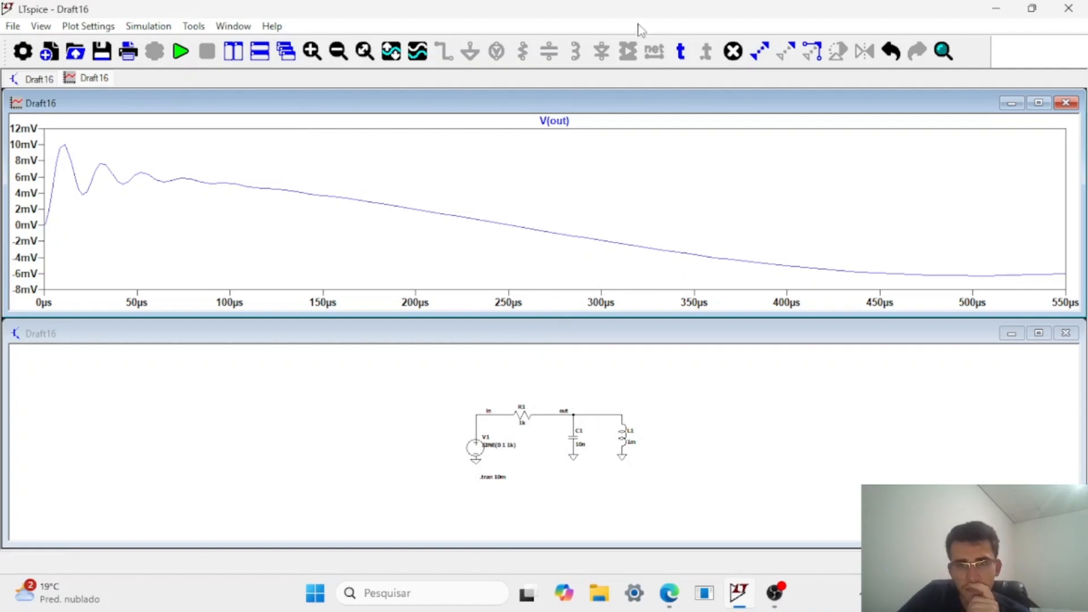
Start a new SPICE directive for the schematic with the line .meas tran VOUTMAX MAX V(out).
{"action": "left_click", "coordinate": [754, 383]}
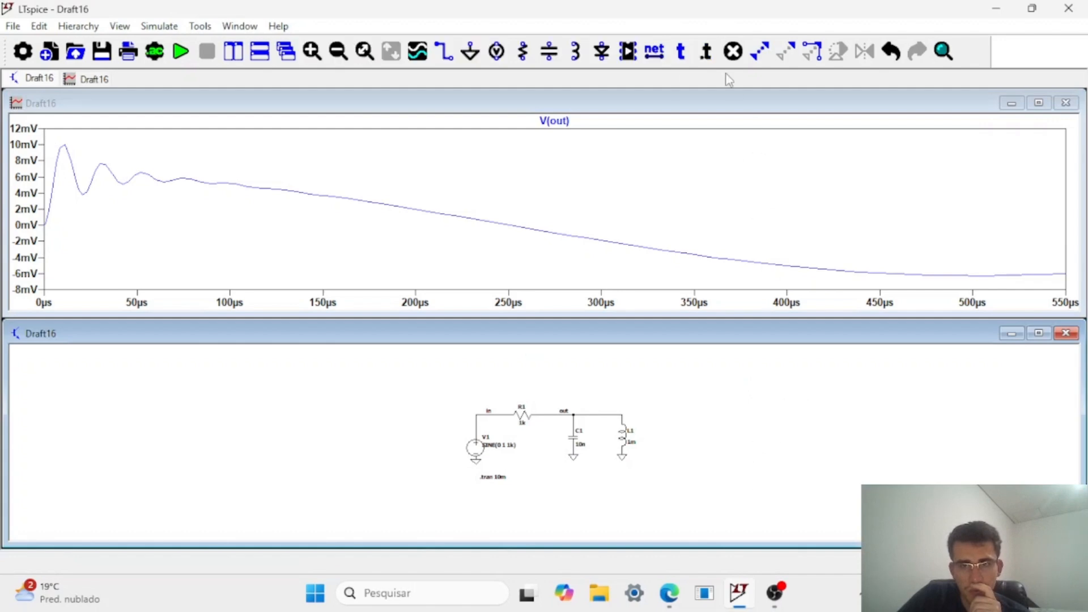
{"action": "left_click", "coordinate": [706, 52]}
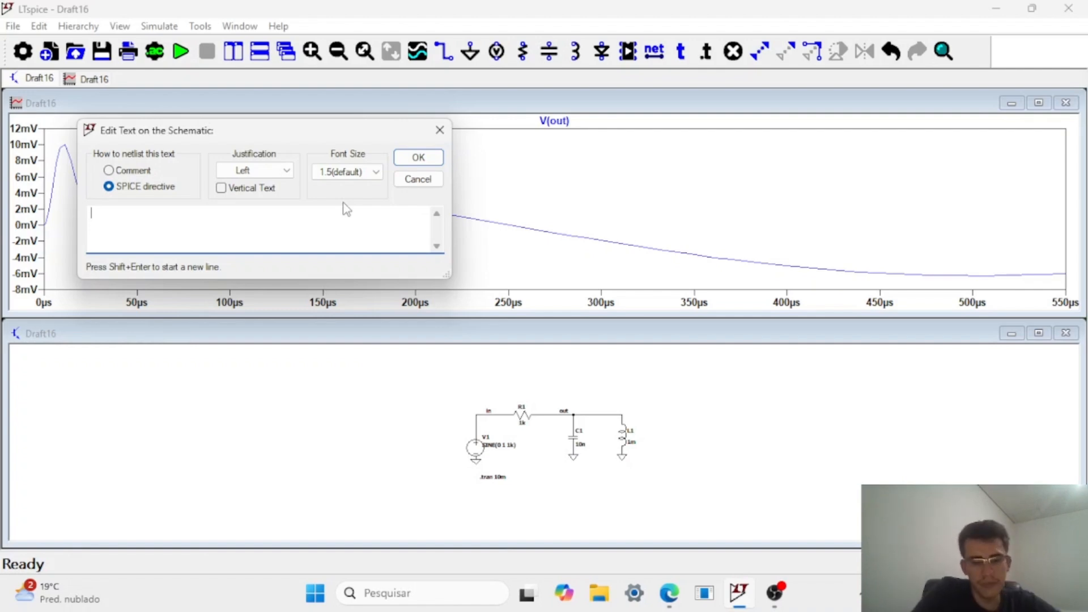
{"action": "type", "text": ".meas tran VOUTMAX MAX V(out"}
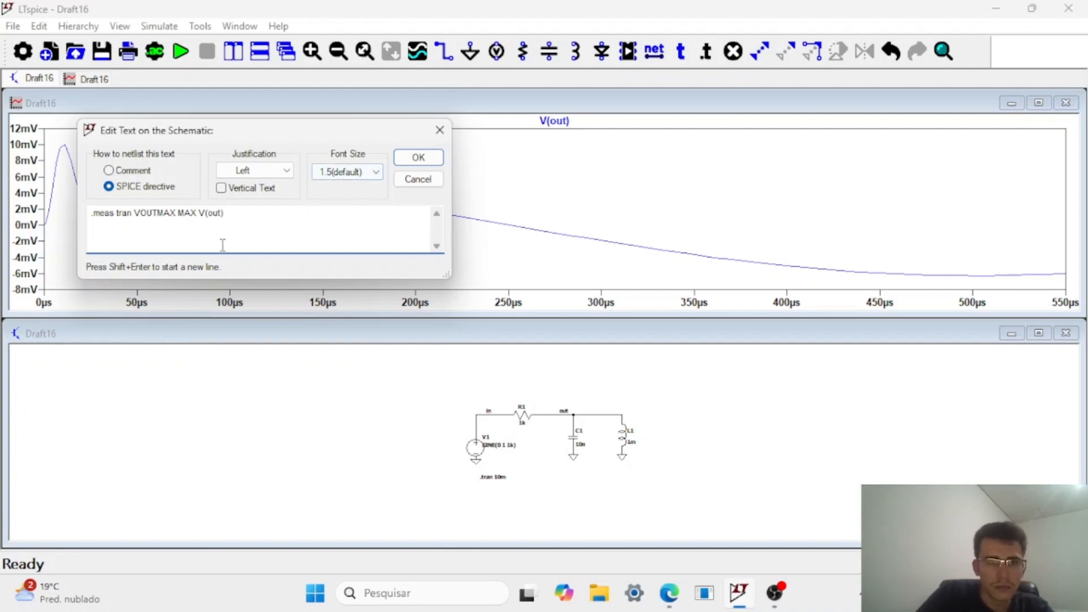
Add a second line to the directive by copying the first and changing it to .meas tran VOUTMIN MIN V(out).
{"action": "left_click_drag", "start_coordinate": [234, 218], "coordinate": [89, 204]}
{"action": "key", "text": "ctrl+c"}
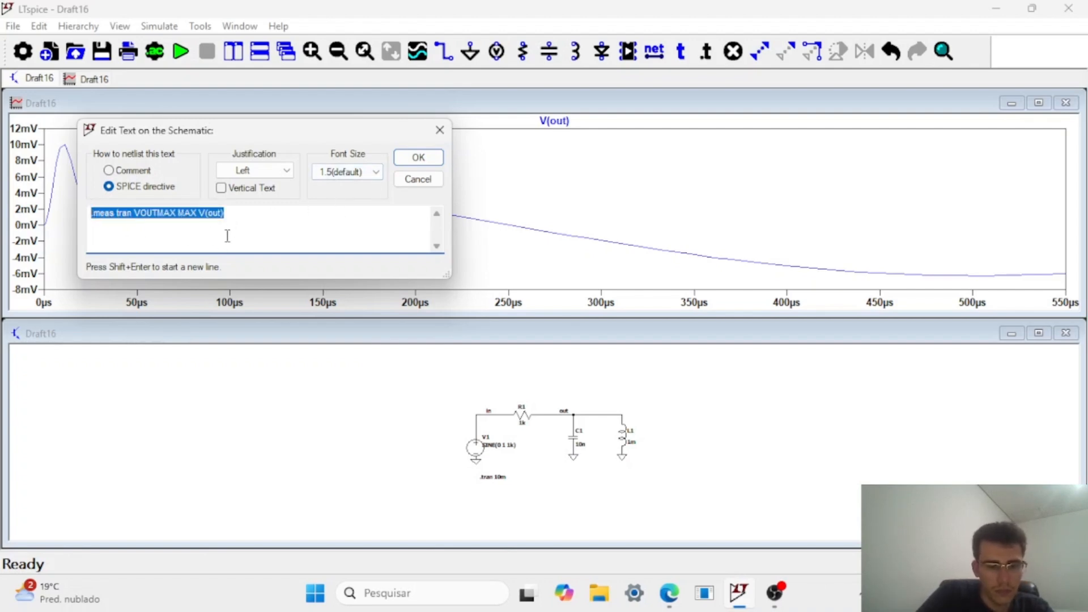
{"action": "left_click", "coordinate": [278, 218]}
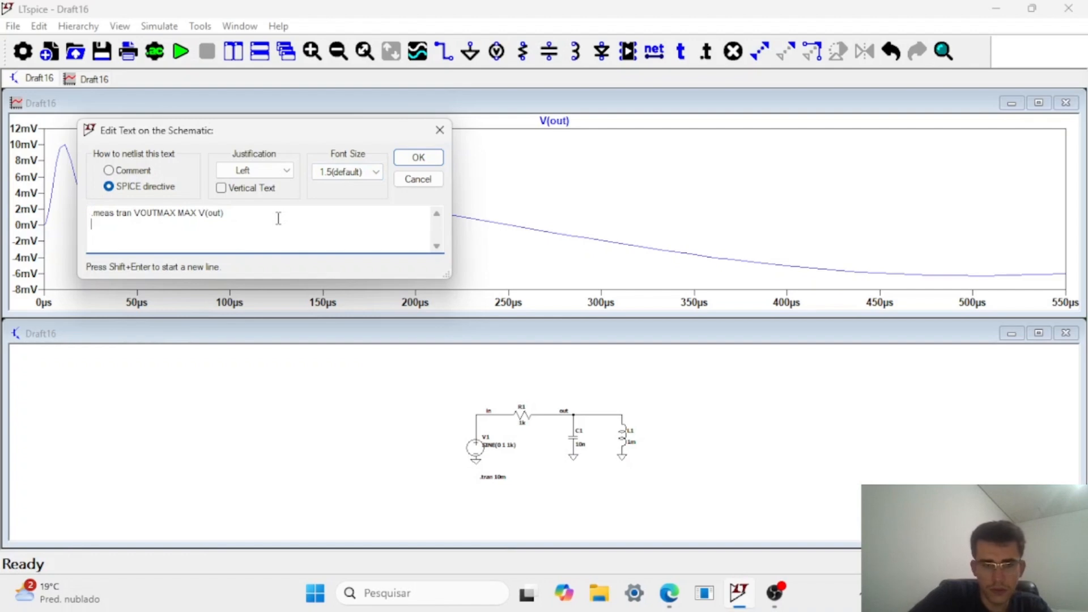
{"action": "key", "text": "shift+Return"}
{"action": "key", "text": "ctrl+v"}
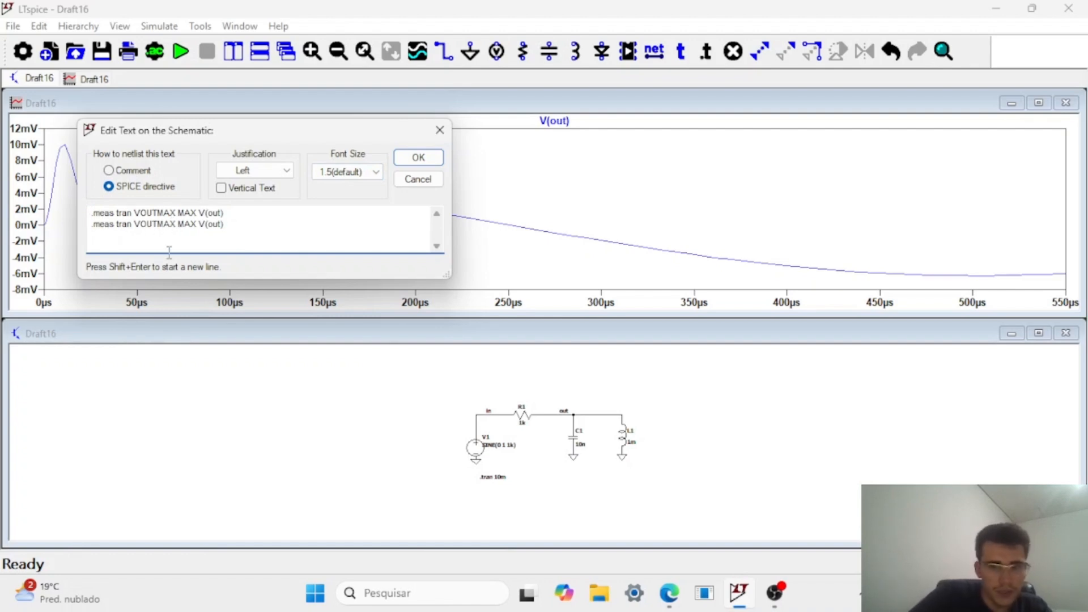
{"action": "key", "text": "BackSpace"}
{"action": "key", "text": "BackSpace"}
{"action": "key", "text": "BackSpace"}
{"action": "type", "text": "min"}
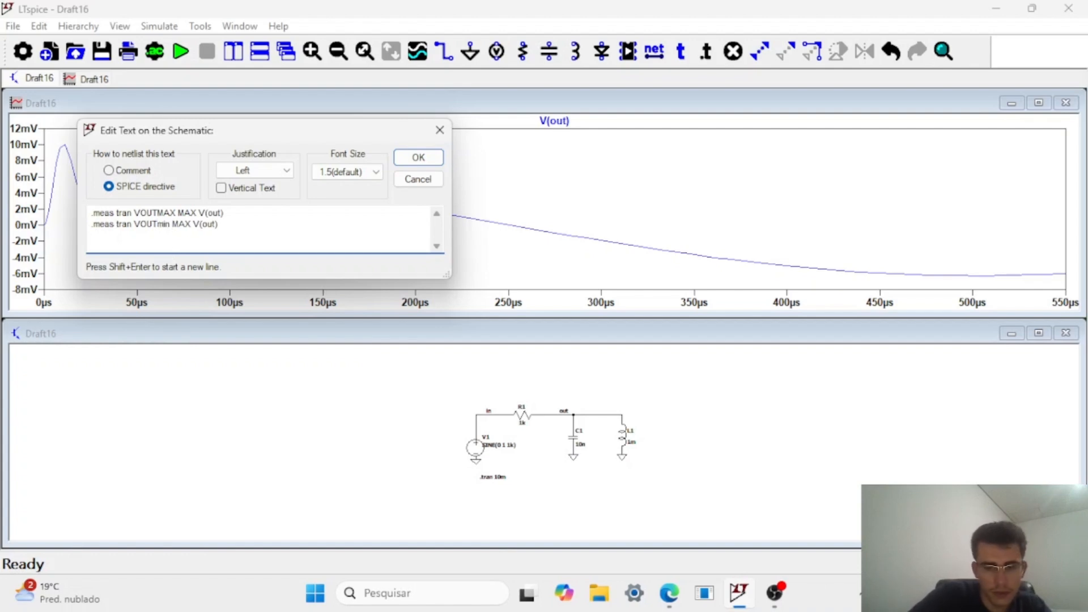
{"action": "key", "text": "BackSpace"}
{"action": "key", "text": "BackSpace"}
{"action": "key", "text": "BackSpace"}
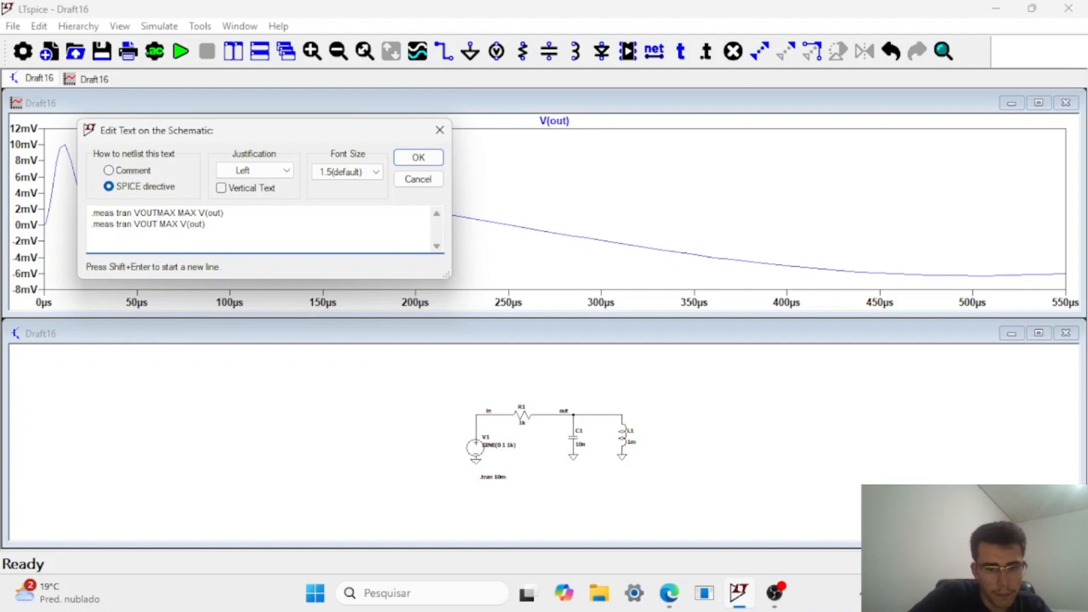
{"action": "type", "text": "MIN"}
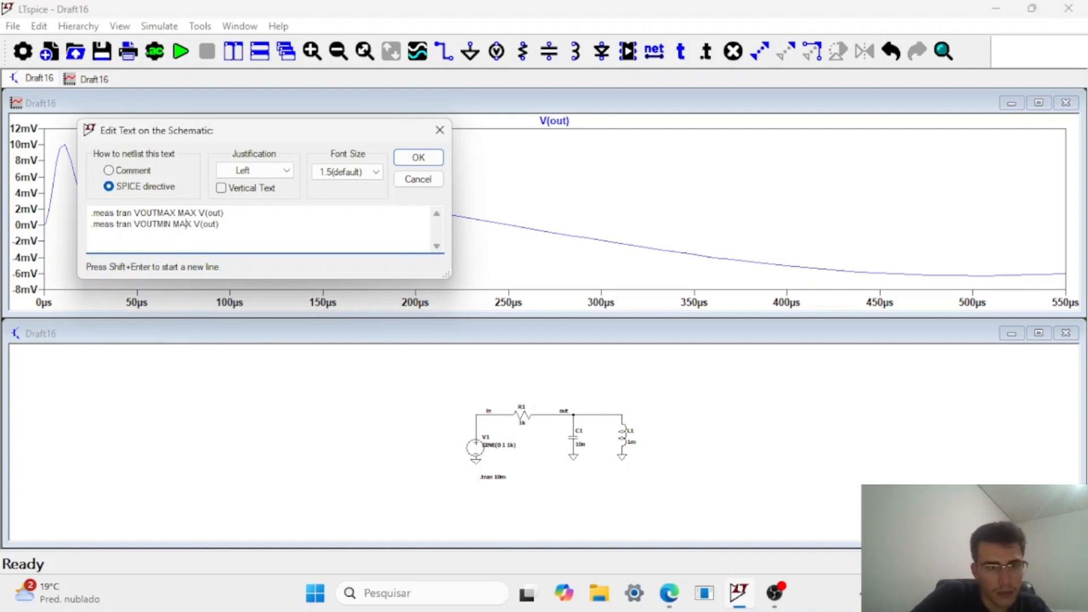
{"action": "key", "text": "BackSpace"}
{"action": "key", "text": "BackSpace"}
{"action": "key", "text": "BackSpace"}
{"action": "type", "text": "MIN"}
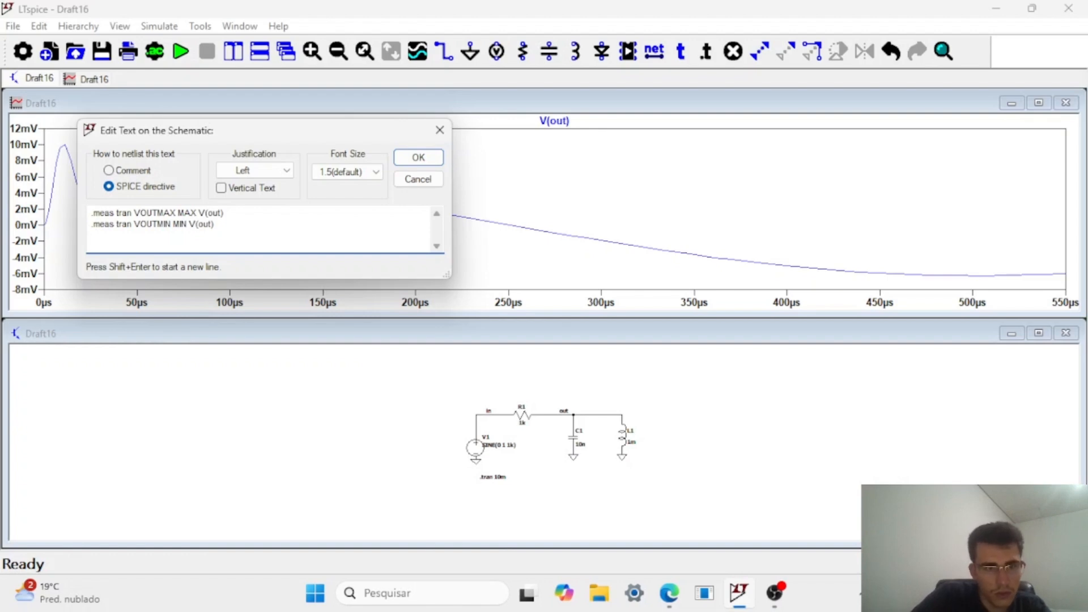
Confirm the two-line measurement directive and place it on the schematic above and to the right of L1.
{"action": "left_click", "coordinate": [231, 237]}
{"action": "key", "text": "Return"}
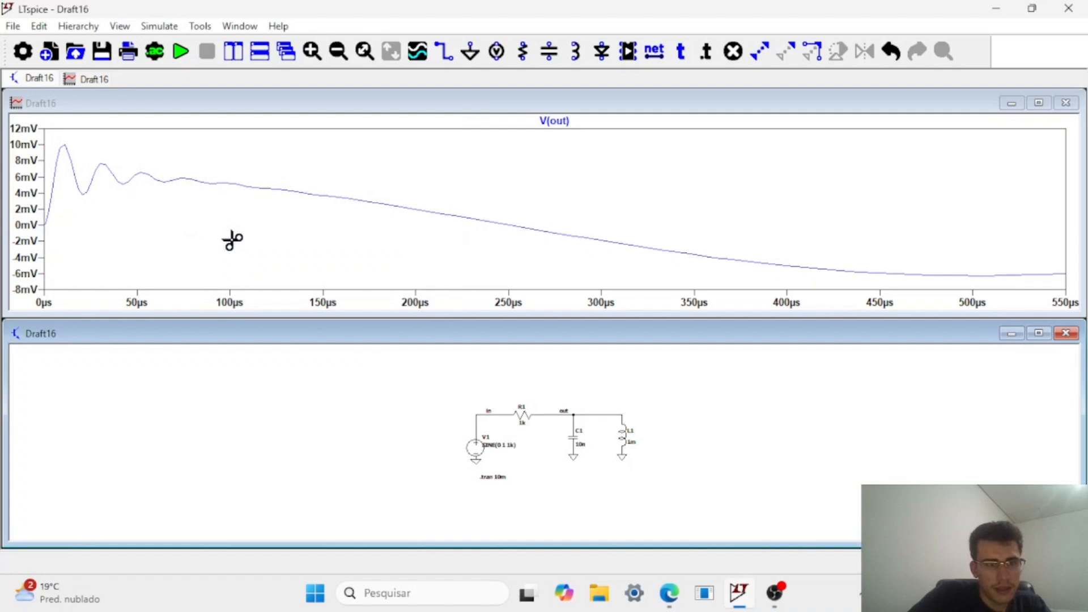
{"action": "left_click", "coordinate": [654, 385]}
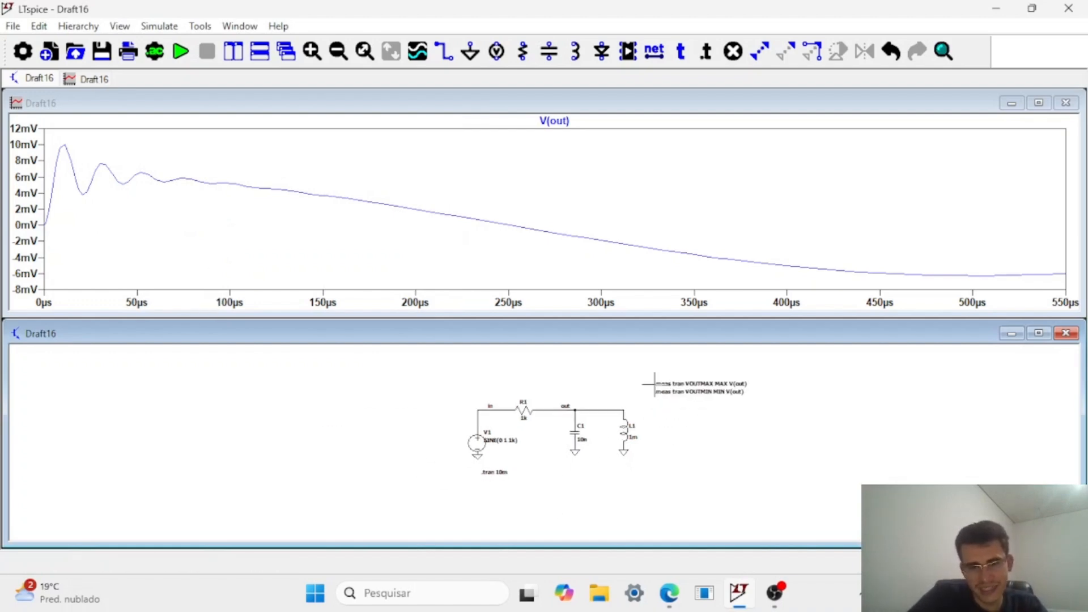
Reopen the measurement directive's full text and begin a third line with .meas tran PARAM.
{"action": "right_click", "coordinate": [715, 389]}
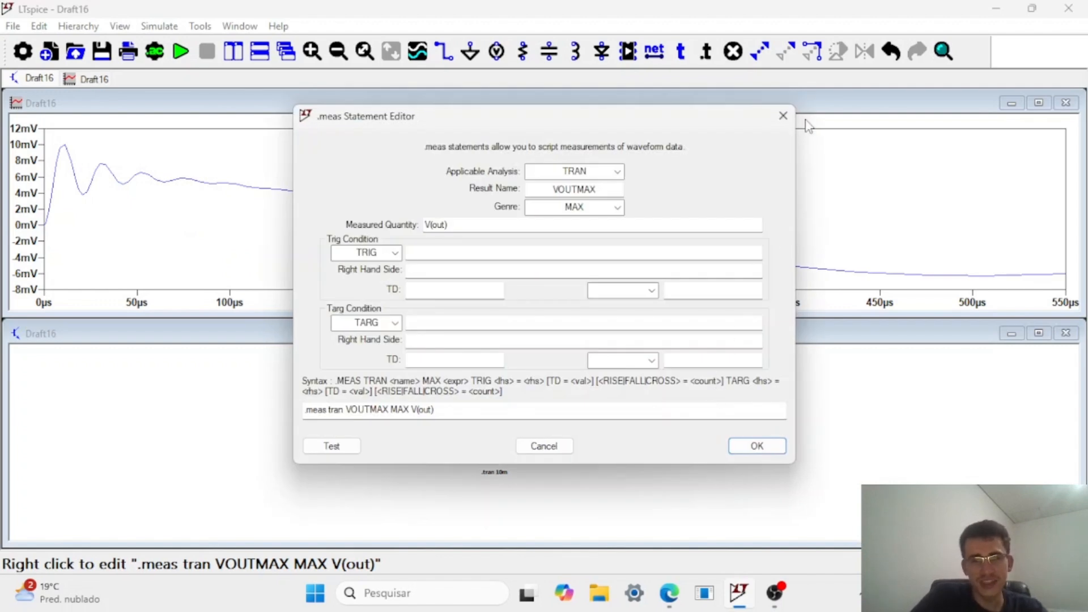
{"action": "left_click", "coordinate": [792, 120]}
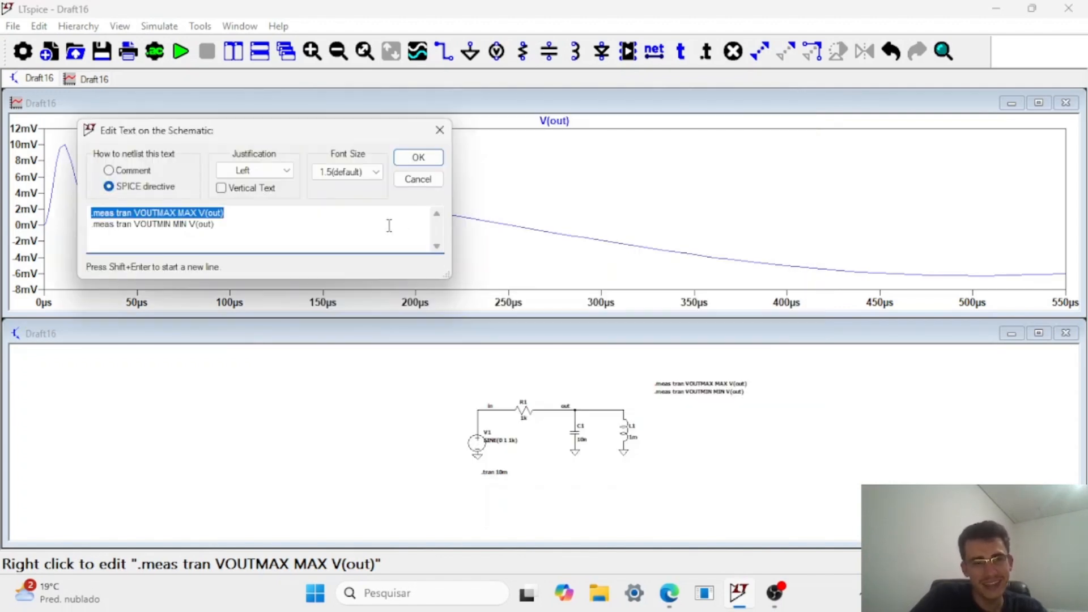
{"action": "left_click", "coordinate": [389, 224]}
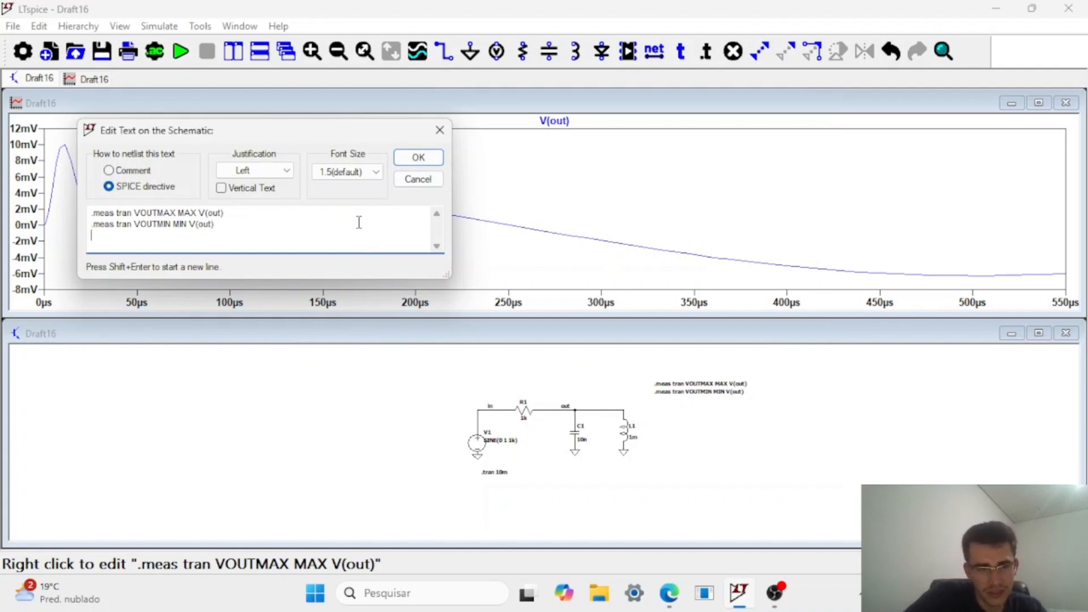
{"action": "type", "text": ".me"}
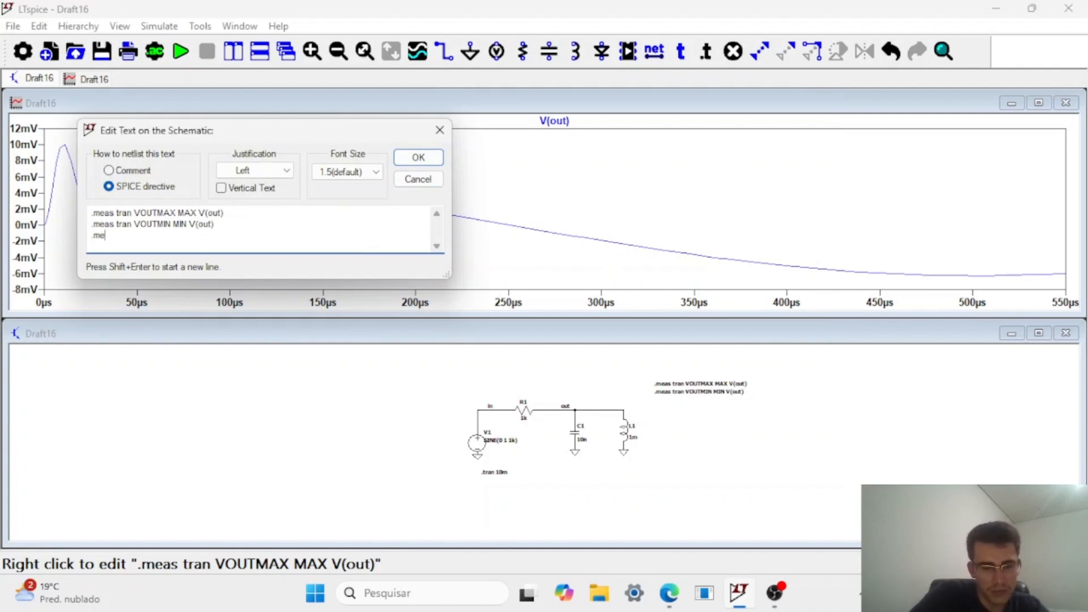
{"action": "type", "text": "as tran "}
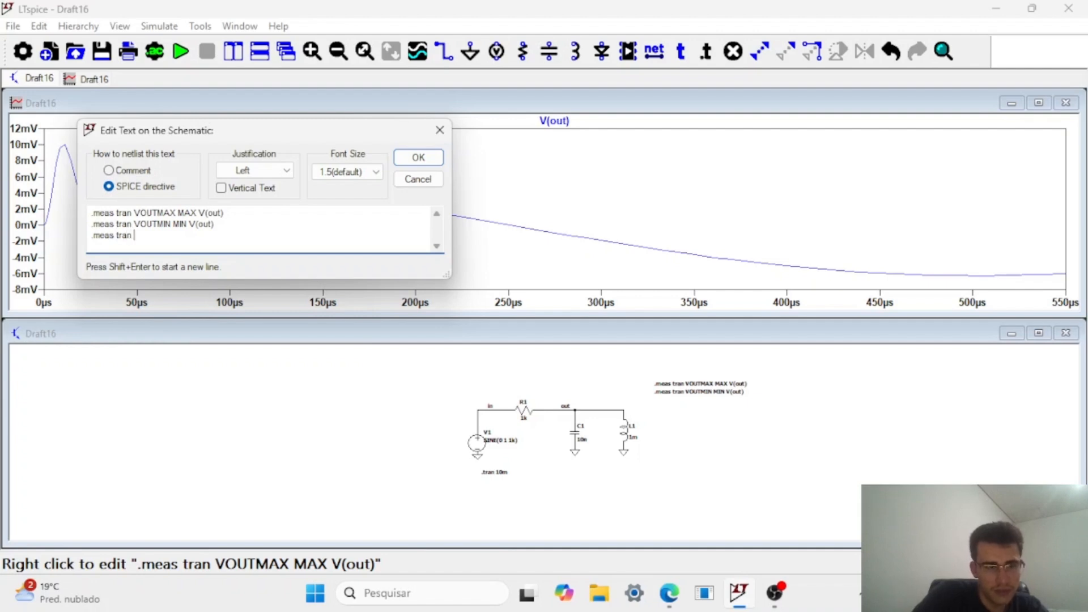
{"action": "type", "text": "PARA"}
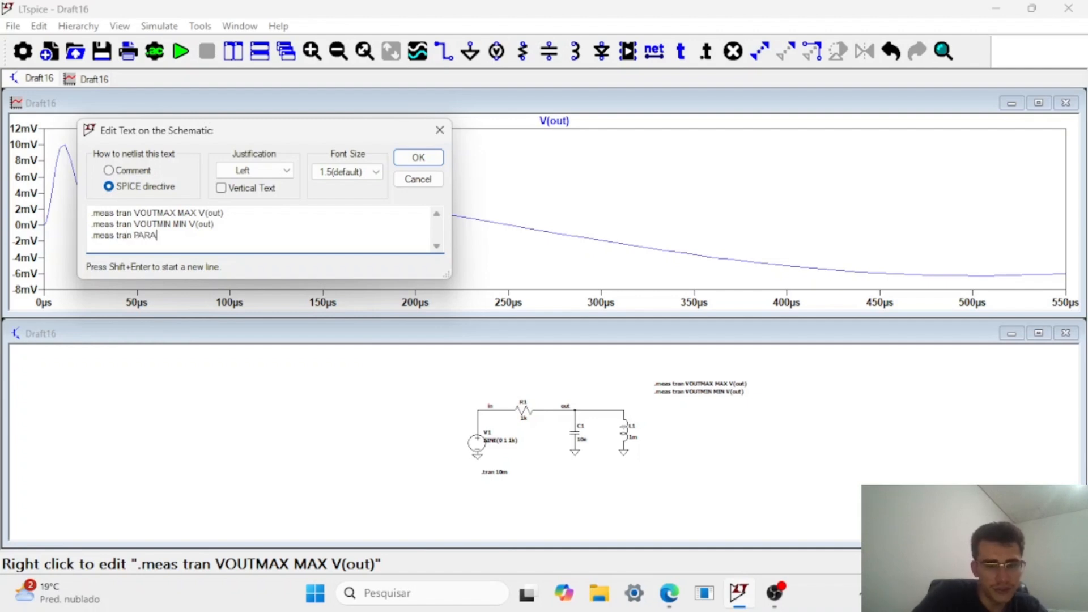
{"action": "type", "text": "M"}
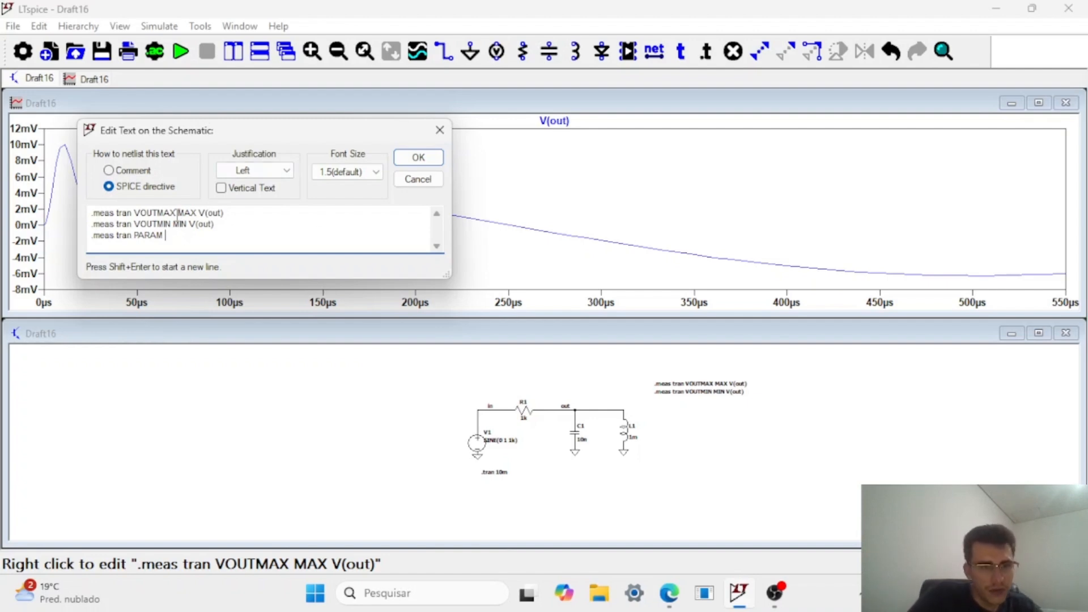
Complete the third line's expression as VOUTMAX-VOUTMIN, copying both result names from the lines above.
{"action": "left_click_drag", "start_coordinate": [178, 213], "coordinate": [135, 208]}
{"action": "key", "text": "ctrl+c"}
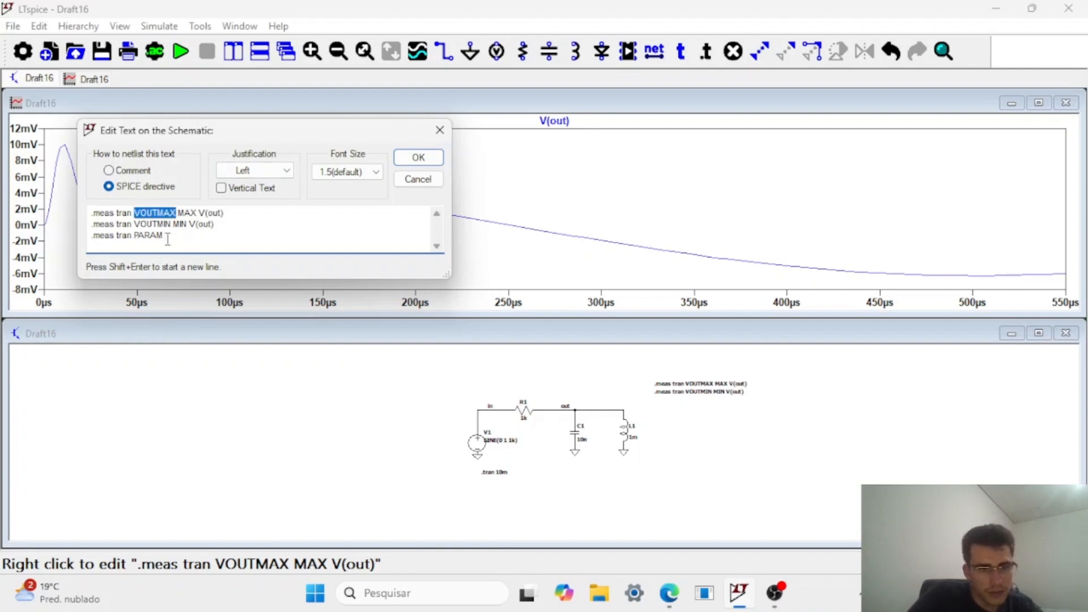
{"action": "left_click", "coordinate": [225, 236]}
{"action": "key", "text": "ctrl+v"}
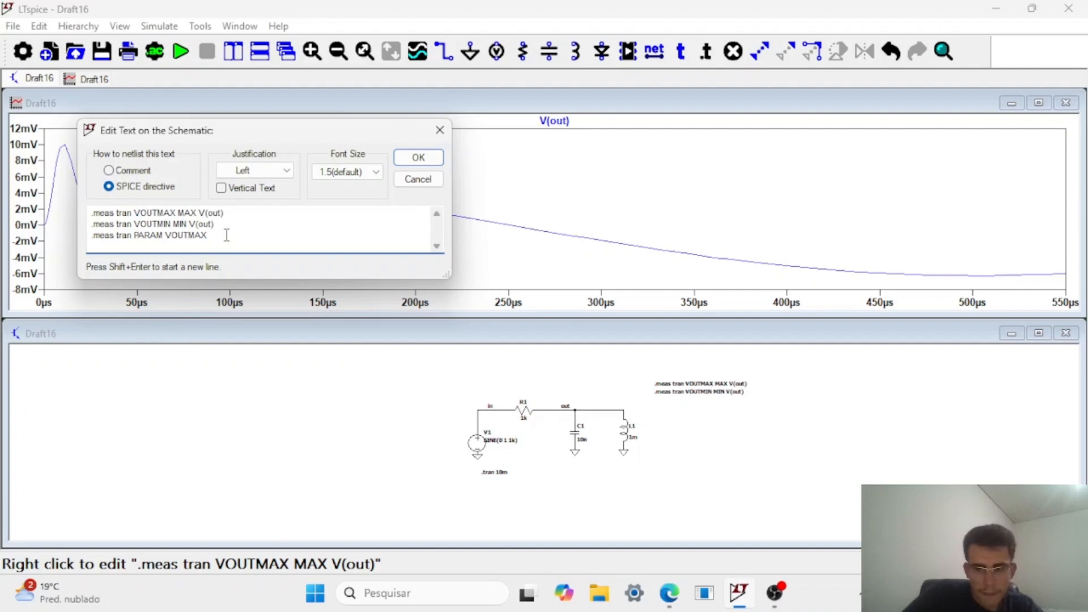
{"action": "type", "text": "-"}
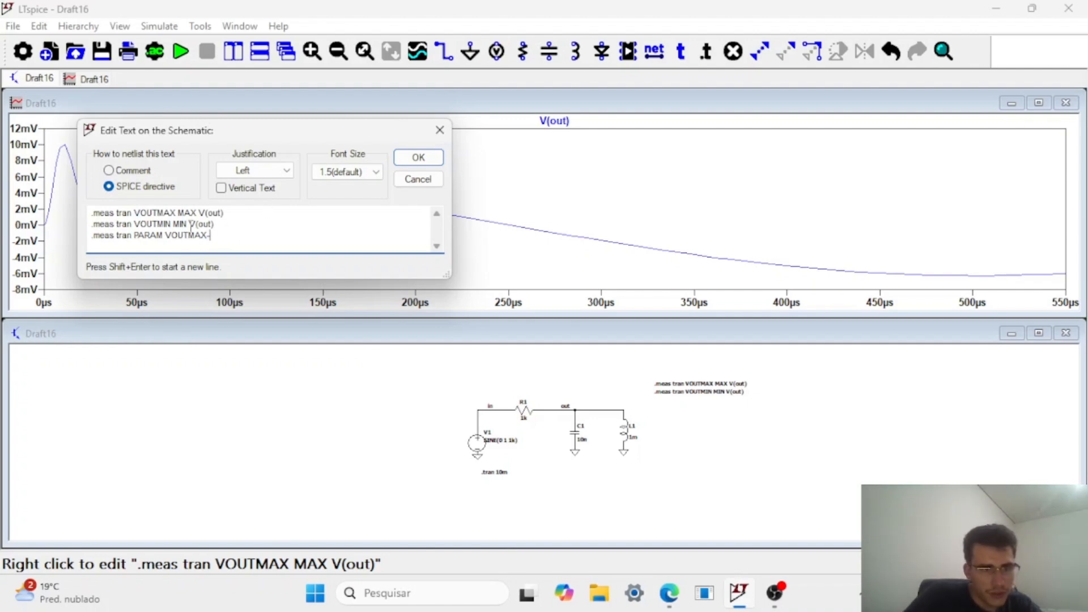
{"action": "left_click_drag", "start_coordinate": [171, 224], "coordinate": [136, 224]}
{"action": "key", "text": "ctrl+c"}
{"action": "left_click", "coordinate": [255, 234]}
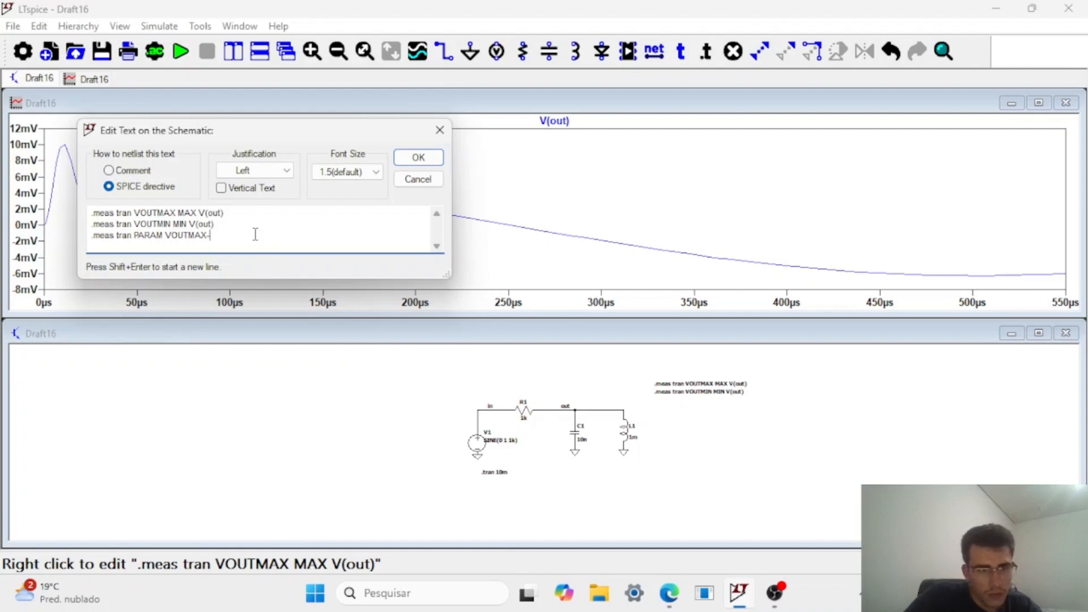
{"action": "key", "text": "ctrl+v"}
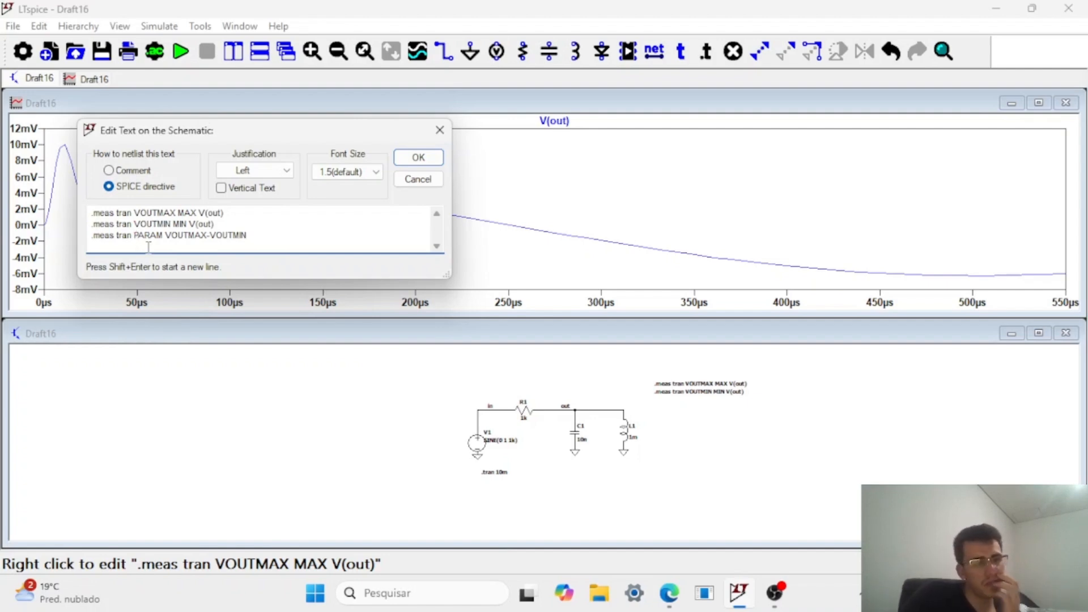
Insert the result name VOUTPP before PARAM in the third line and accept the edited directive.
{"action": "type", "text": "VOUTPP"}
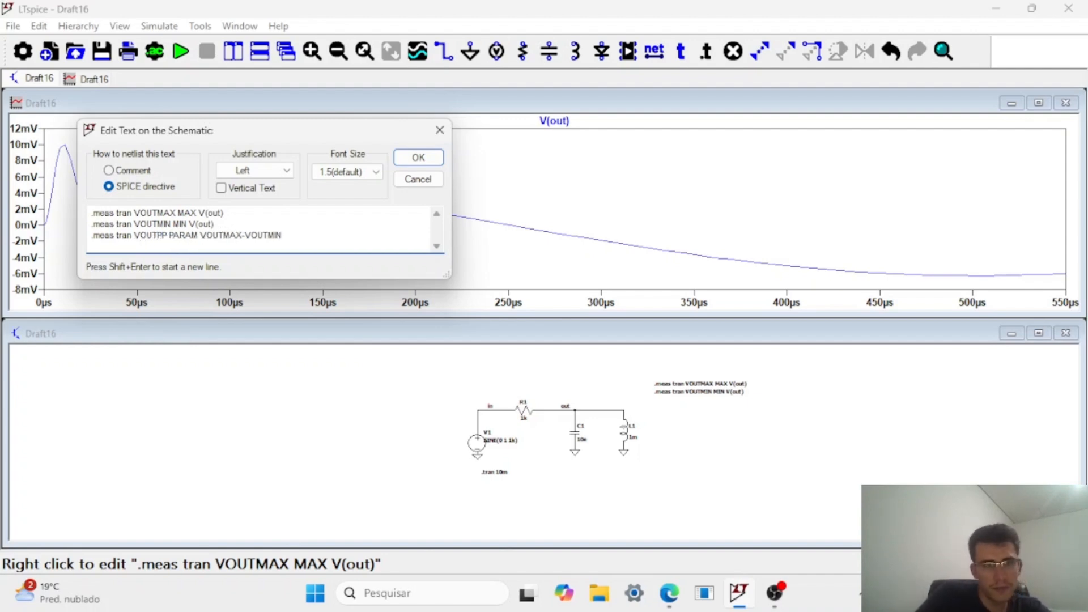
{"action": "left_click", "coordinate": [303, 238]}
{"action": "key", "text": "Return"}
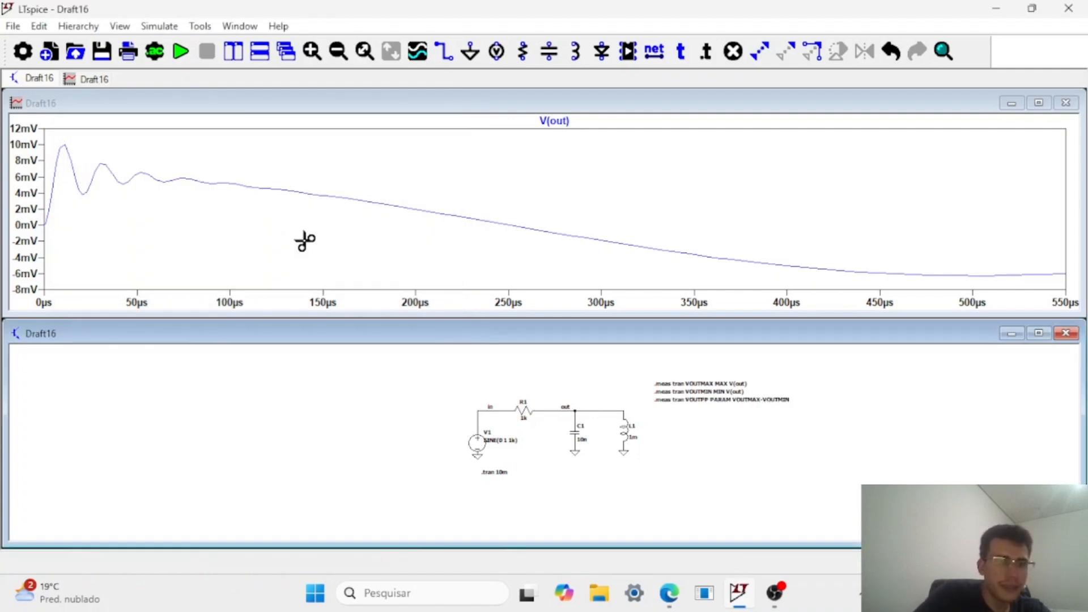
Add a fourth line .meas tran VOUTPPP PP V(out) to the measurement directive and accept the edit.
{"action": "right_click", "coordinate": [728, 400]}
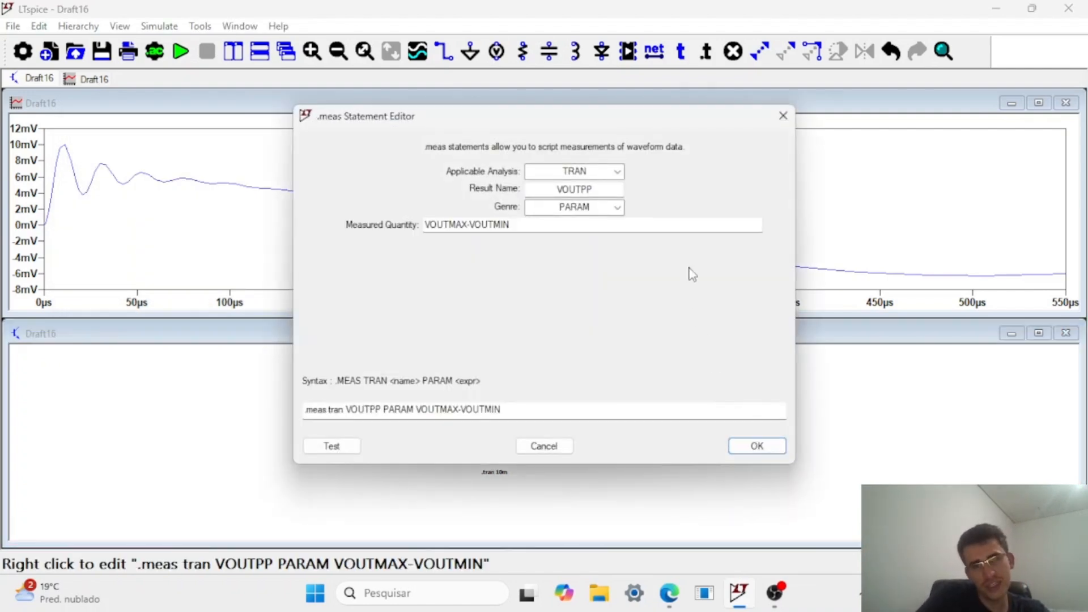
{"action": "left_click", "coordinate": [783, 121]}
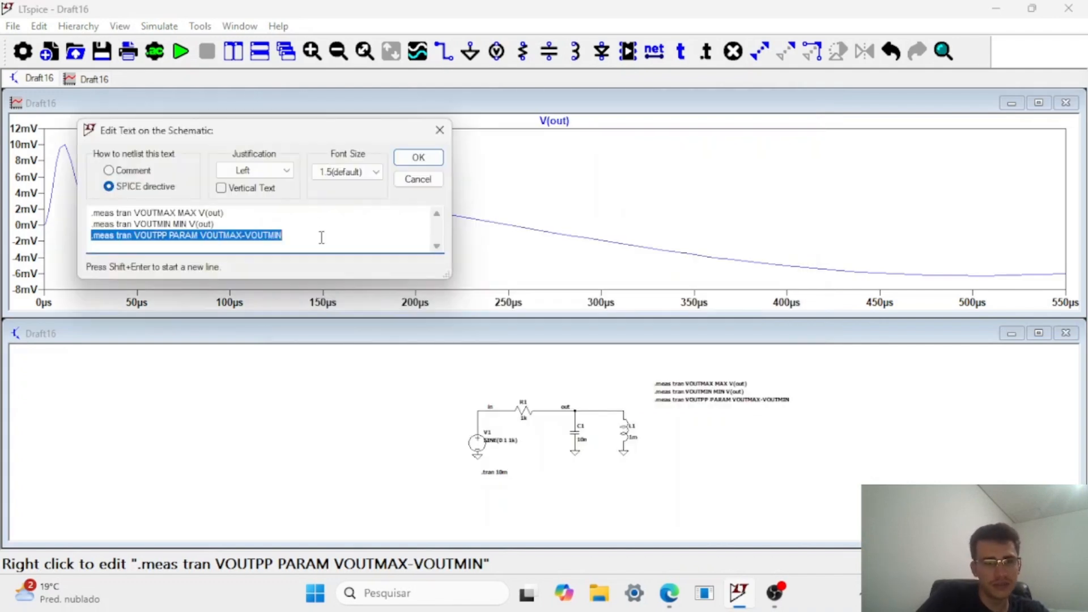
{"action": "left_click", "coordinate": [321, 238]}
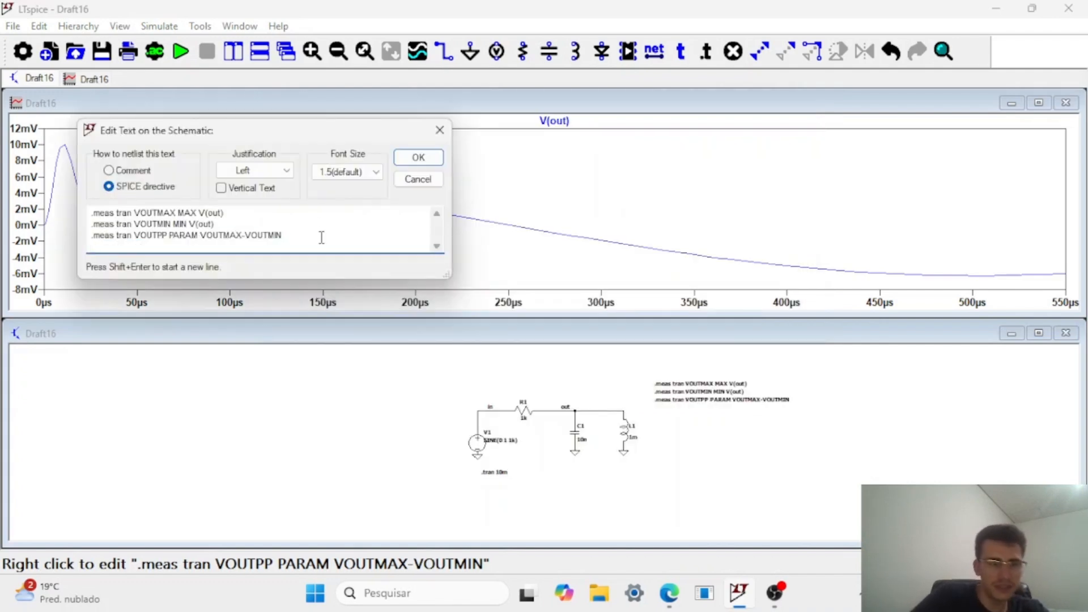
{"action": "type", "text": ".mea"}
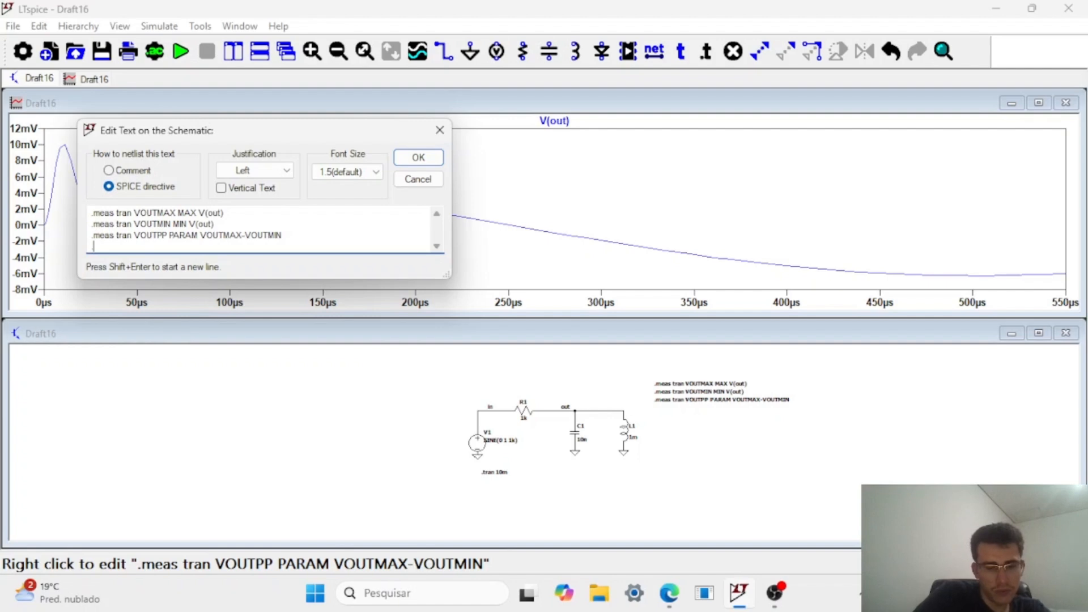
{"action": "type", "text": "s tran VOUTPPP PP"}
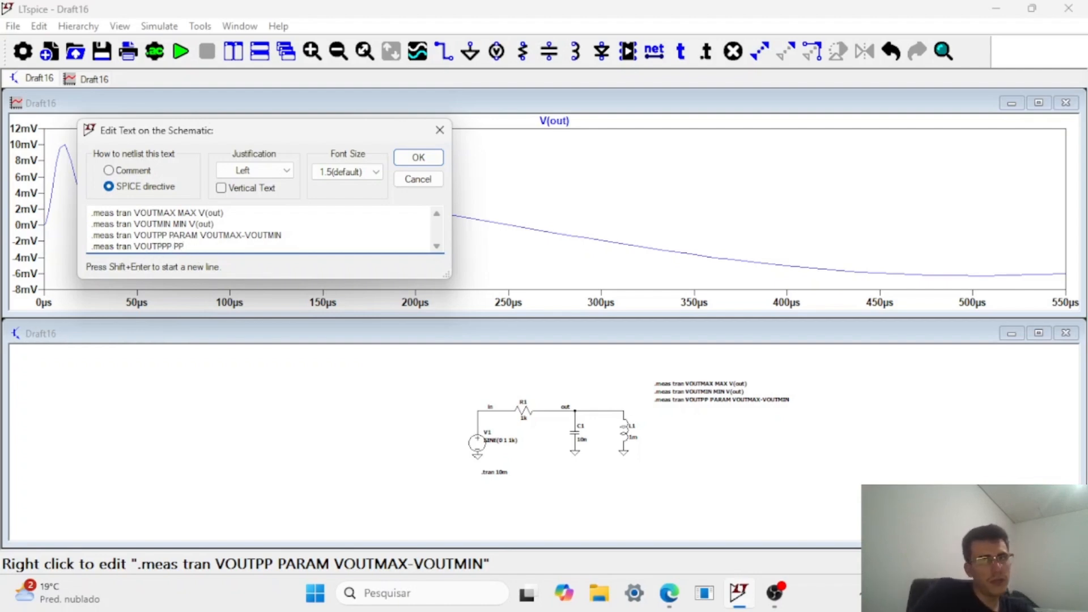
{"action": "type", "text": "V"}
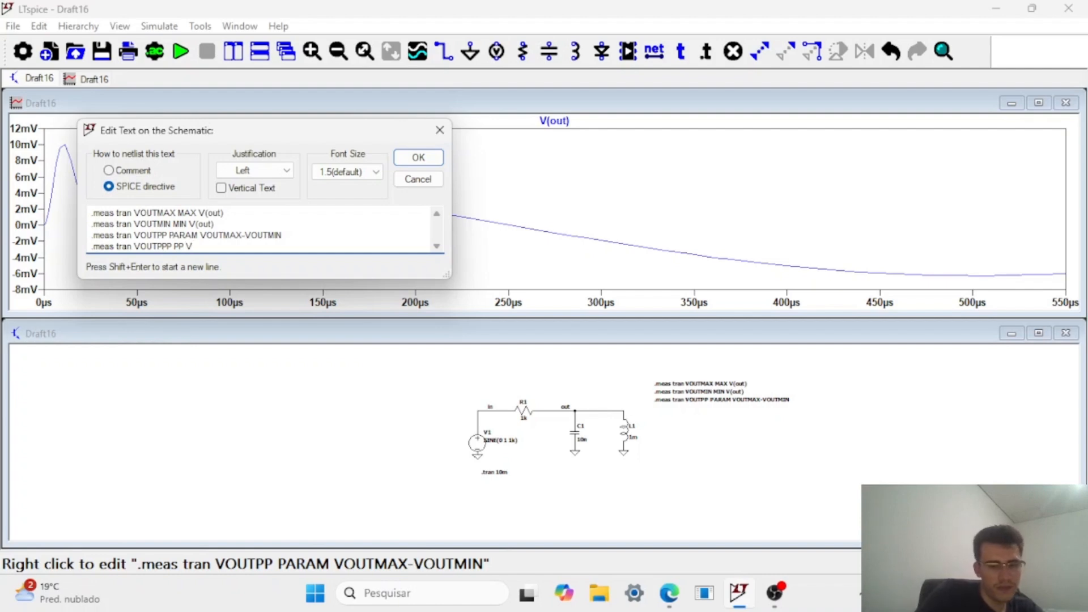
{"action": "type", "text": "(out)"}
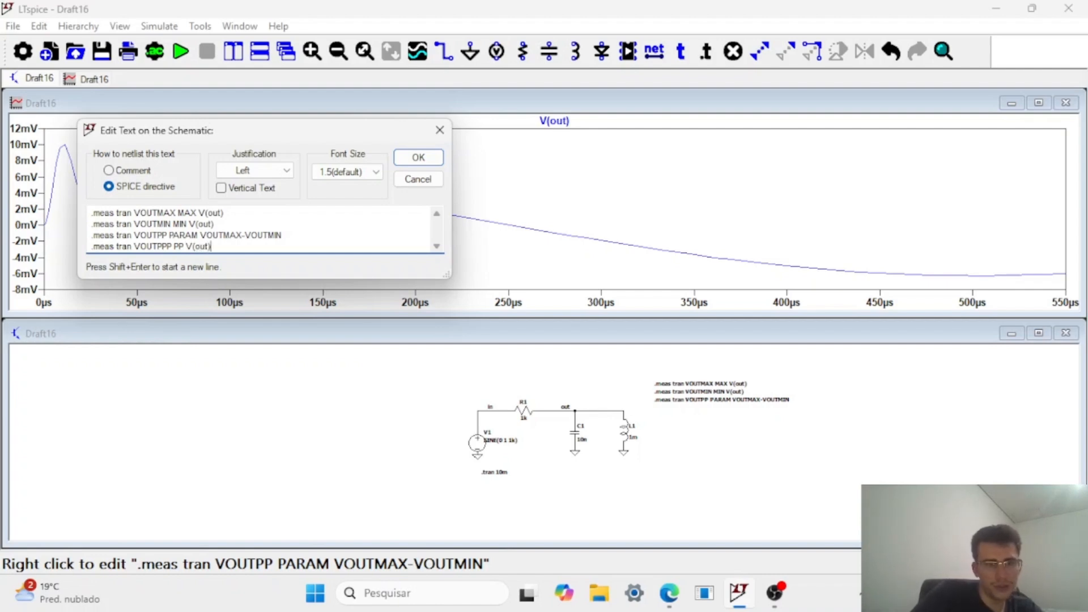
{"action": "left_click", "coordinate": [413, 158]}
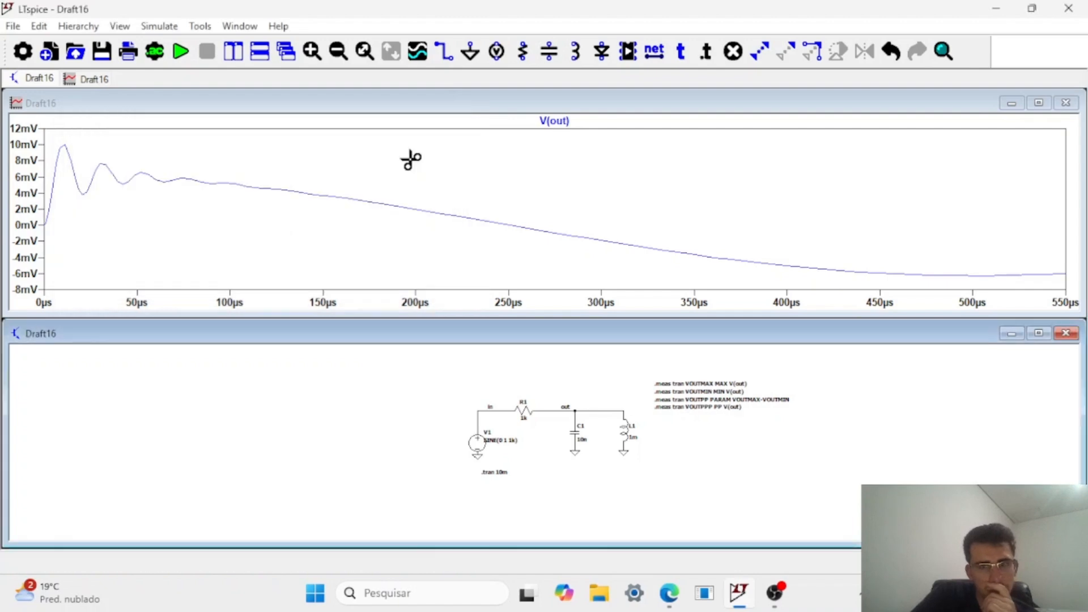
Rerun the transient simulation and compare the four measurement results in the SPICE output log with the V(out) waveform.
{"action": "left_click", "coordinate": [181, 52]}
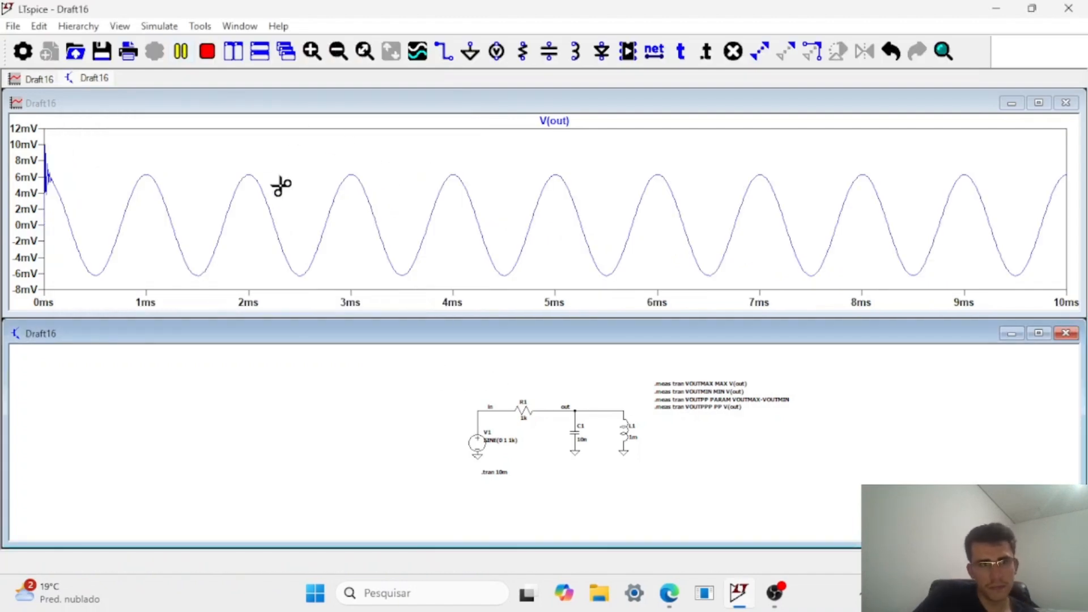
{"action": "key", "text": "ctrl+l"}
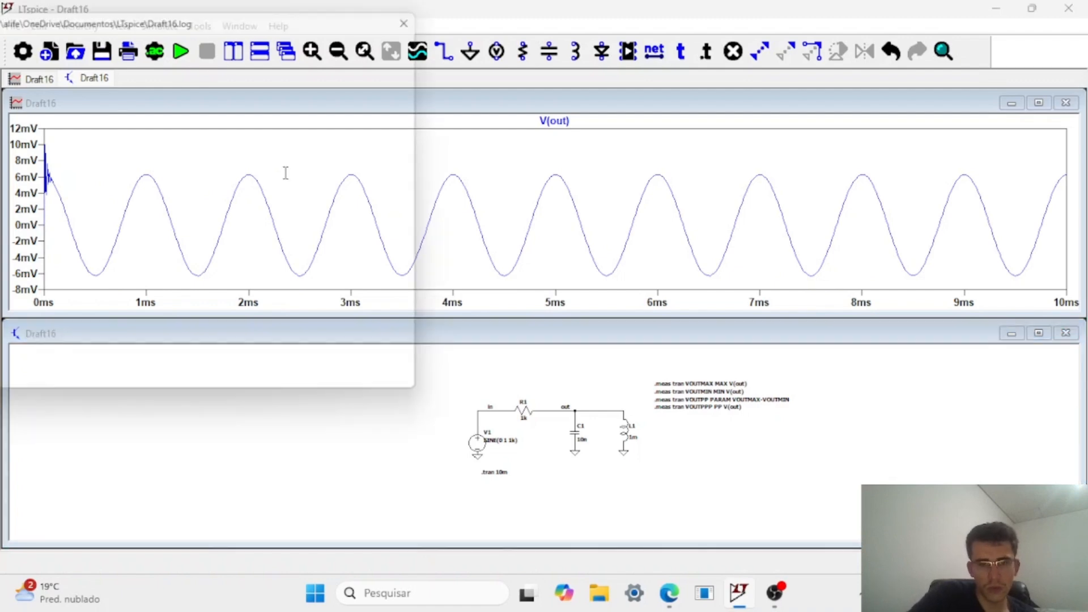
{"action": "left_click_drag", "start_coordinate": [382, 22], "coordinate": [549, 20]}
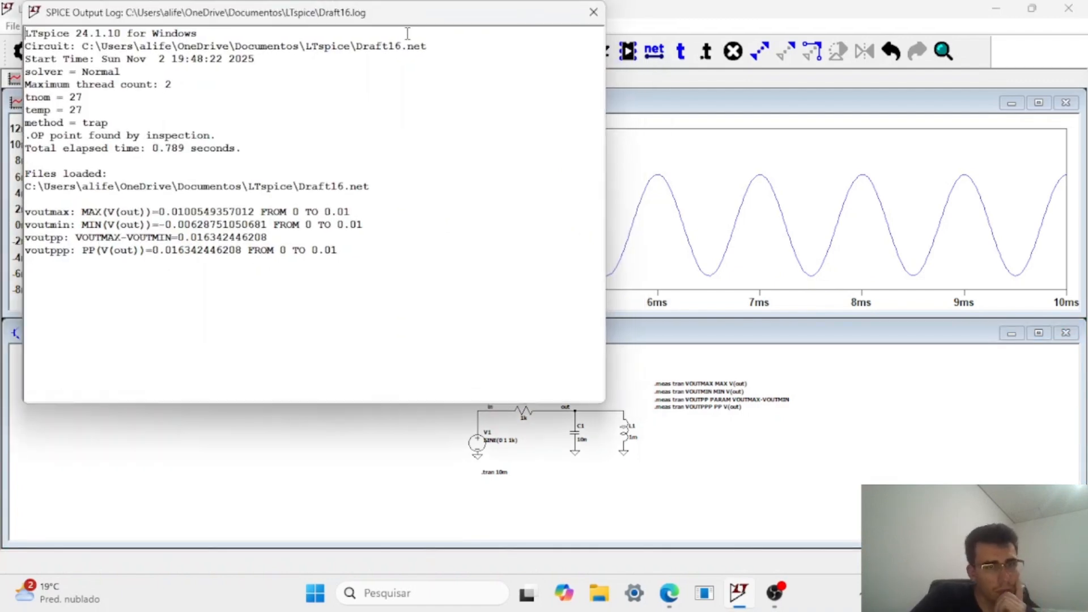
{"action": "left_click_drag", "start_coordinate": [411, 23], "coordinate": [284, 531]}
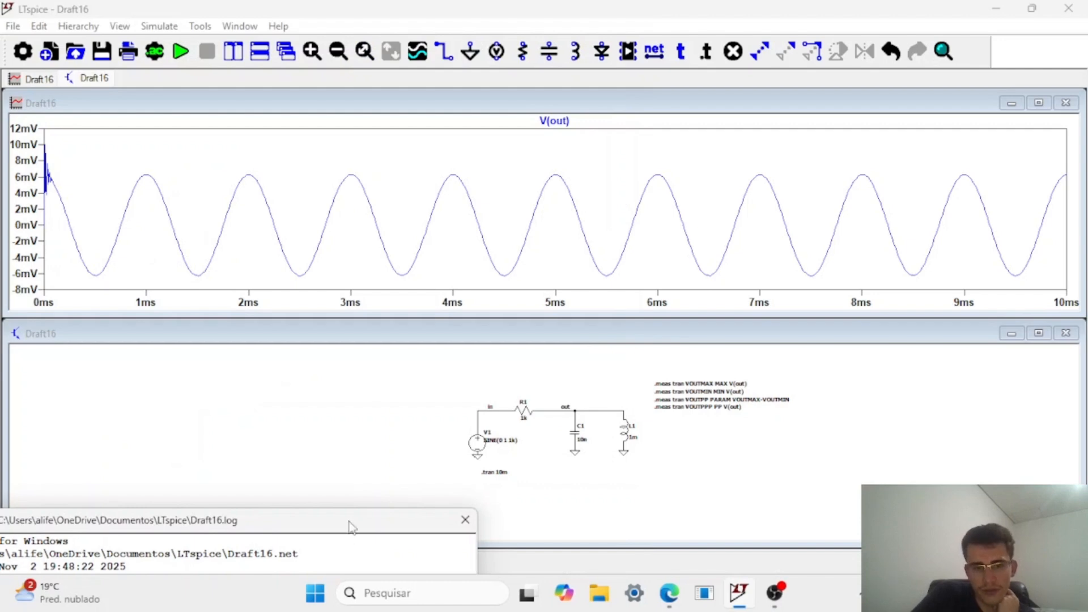
{"action": "left_click_drag", "start_coordinate": [351, 520], "coordinate": [596, 138]}
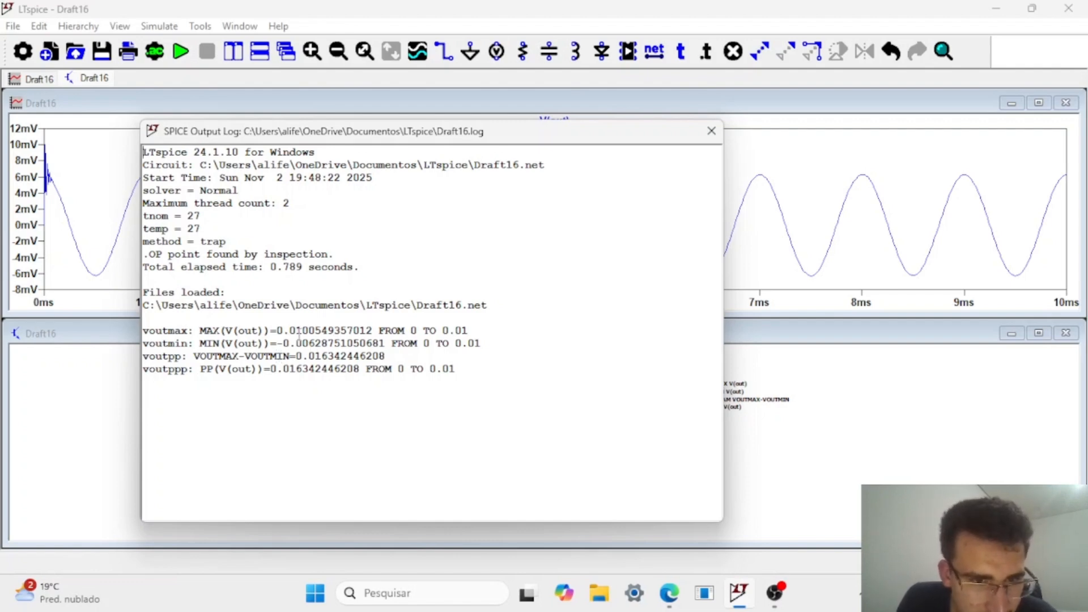
{"action": "left_click_drag", "start_coordinate": [284, 136], "coordinate": [177, 359]}
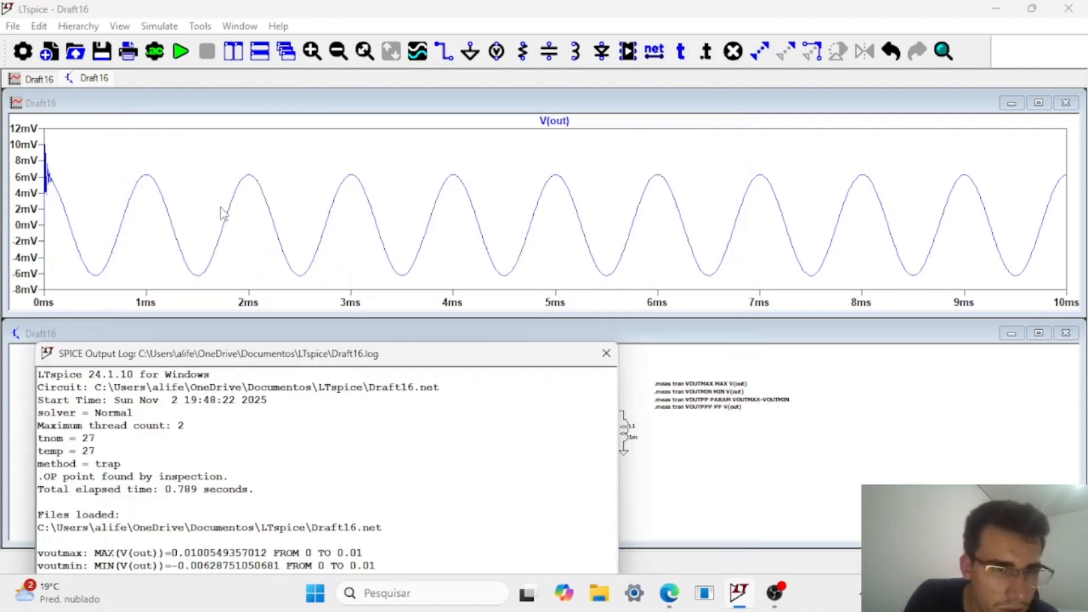
{"action": "left_click_drag", "start_coordinate": [225, 361], "coordinate": [366, 154]}
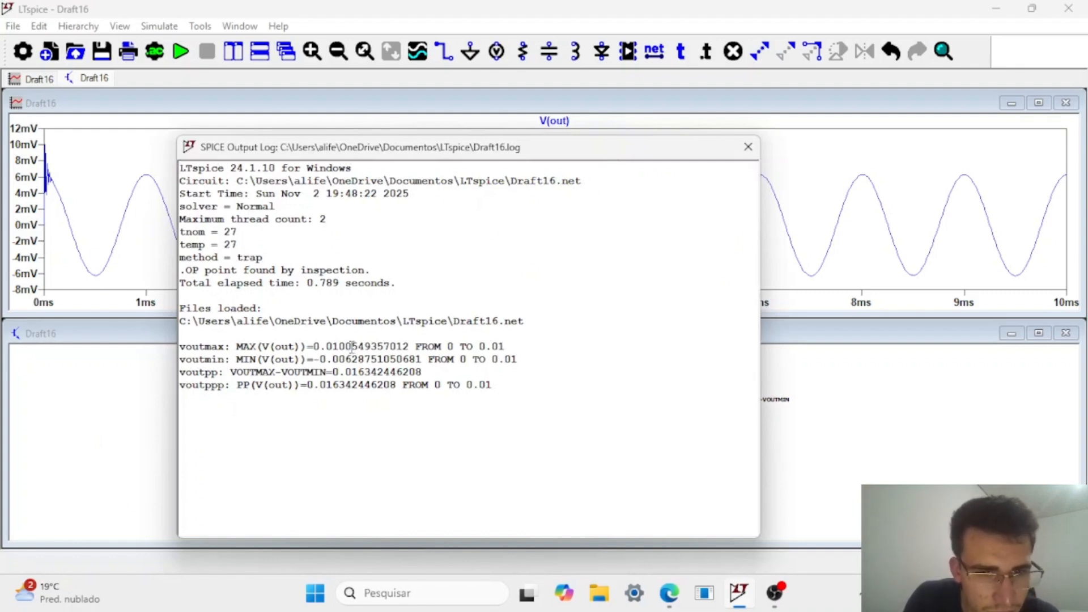
{"action": "left_click", "coordinate": [747, 148]}
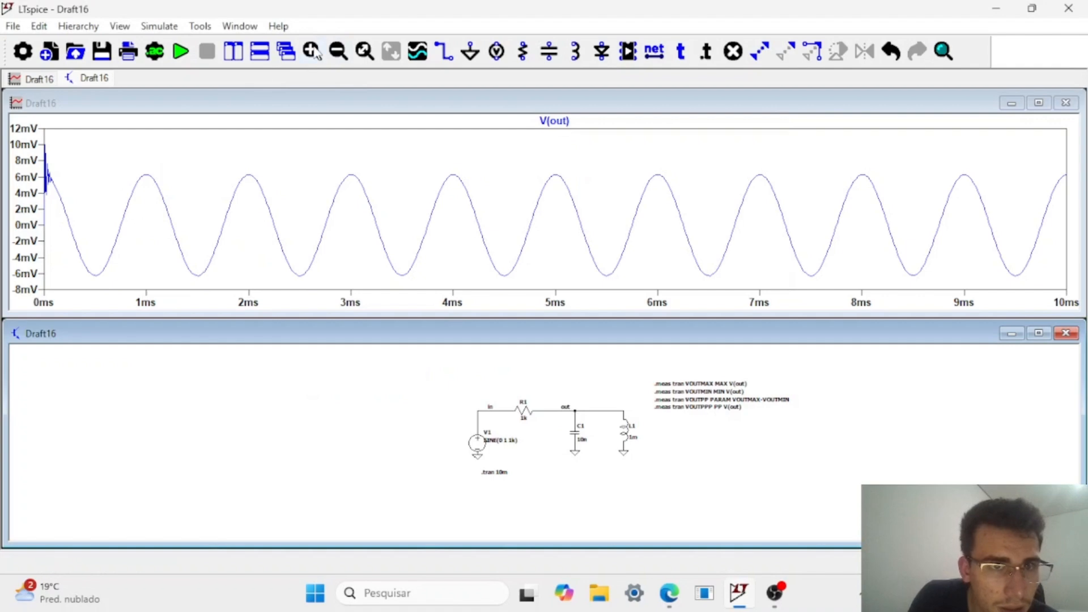
Place a cursor on the first transient peak of V(out), at about 11 µs, to read its voltage.
{"action": "left_click", "coordinate": [147, 233]}
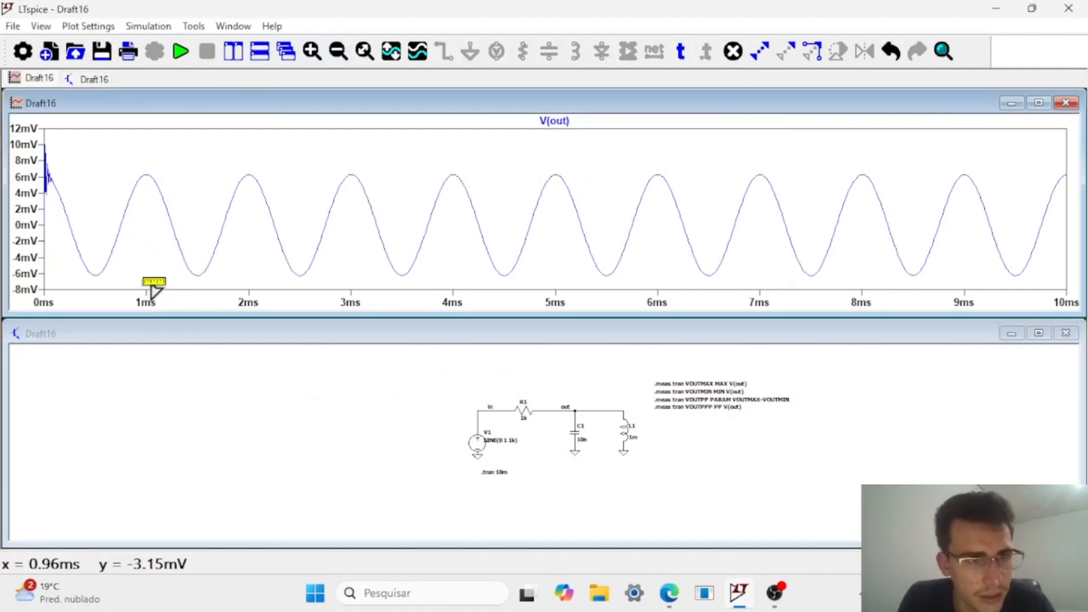
{"action": "left_click_drag", "start_coordinate": [160, 282], "coordinate": [24, 131]}
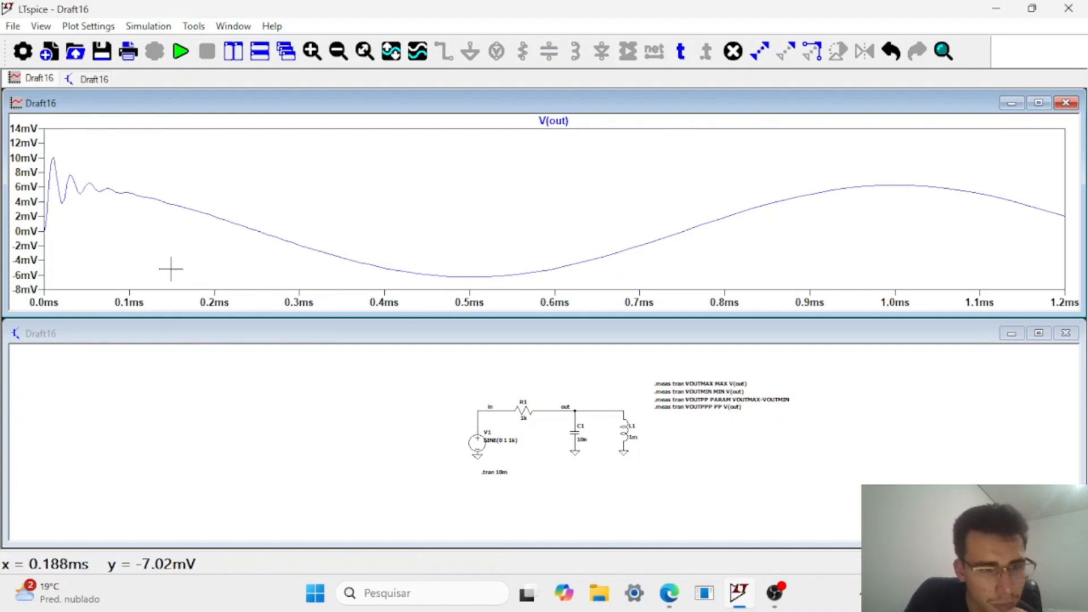
{"action": "key", "text": "c"}
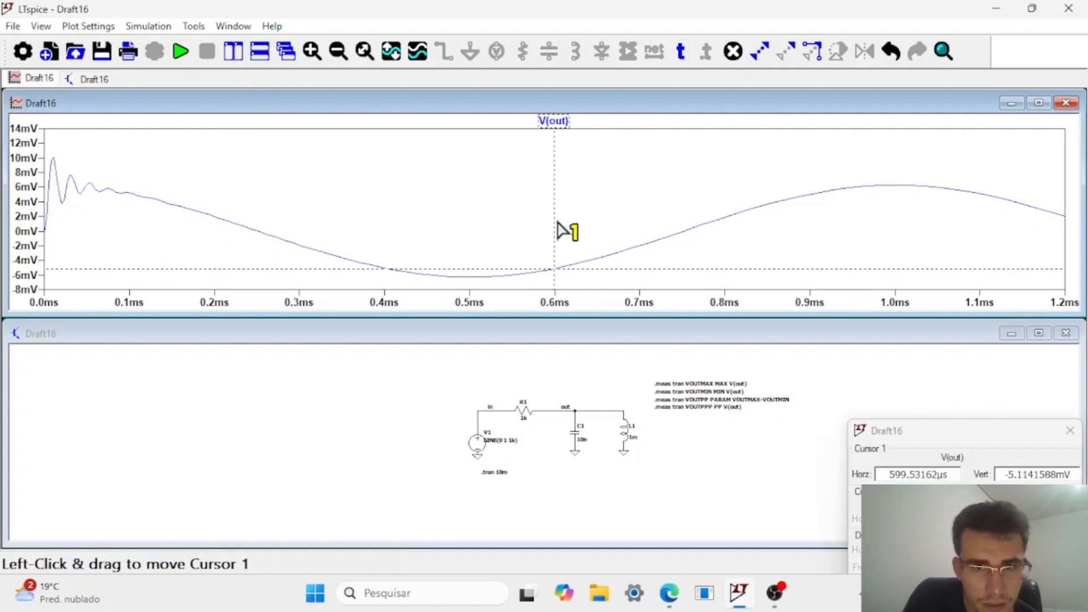
{"action": "left_click_drag", "start_coordinate": [561, 230], "coordinate": [64, 234]}
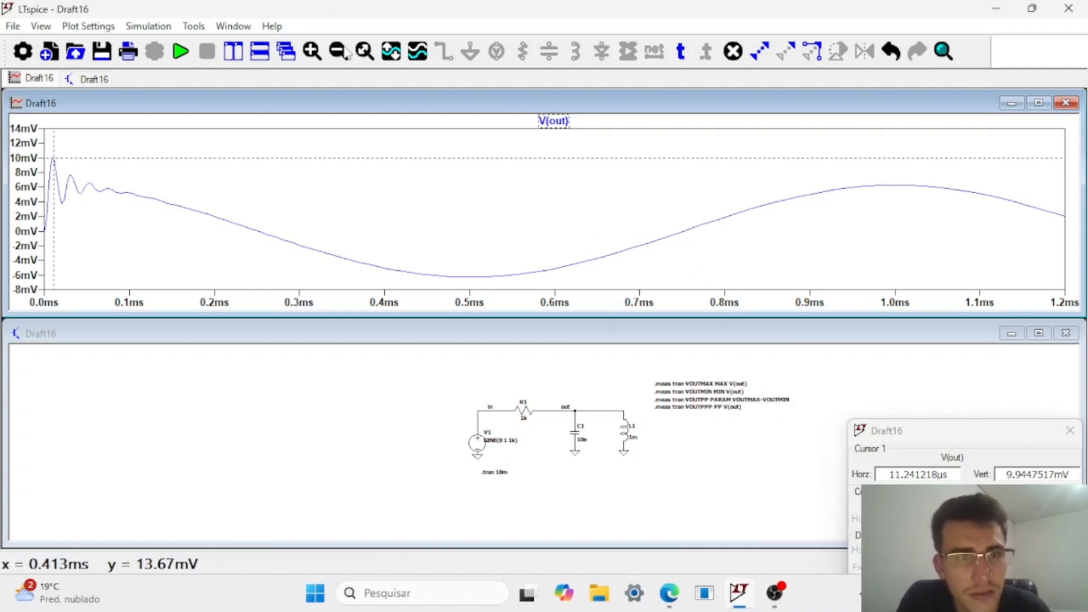
{"action": "left_click", "coordinate": [364, 52]}
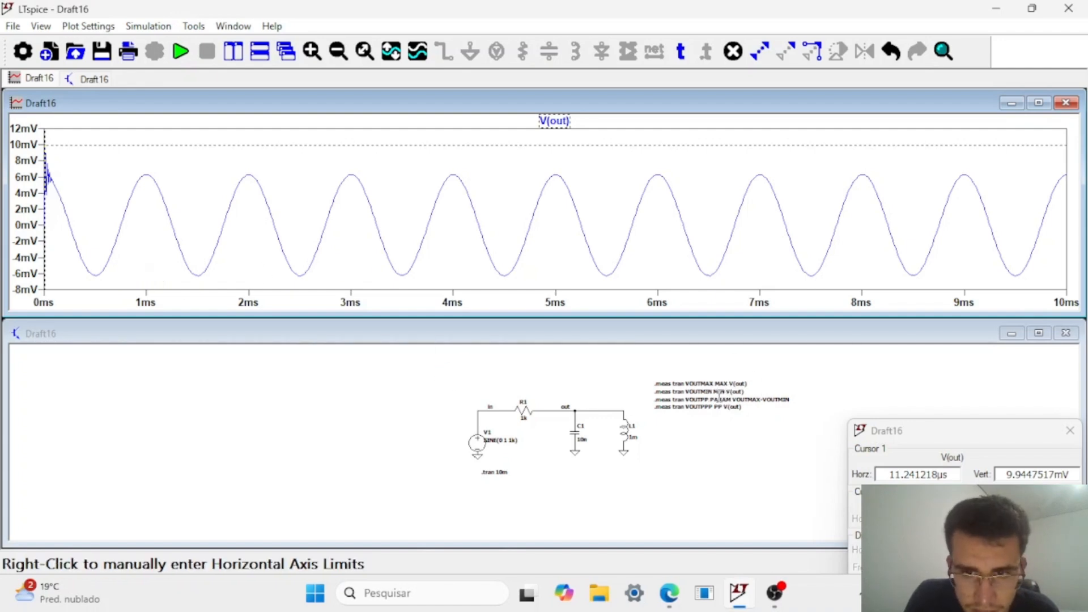
Reopen the measurement directive's full text and limit the VOUTMAX line to the window FROM=1m TO=3m.
{"action": "right_click", "coordinate": [729, 384]}
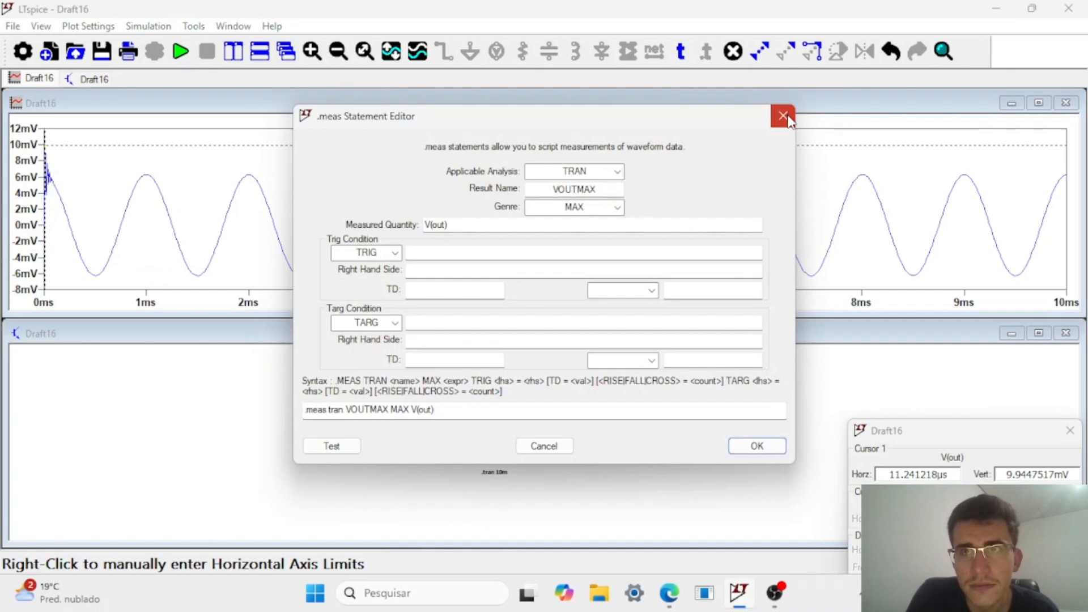
{"action": "left_click", "coordinate": [783, 116]}
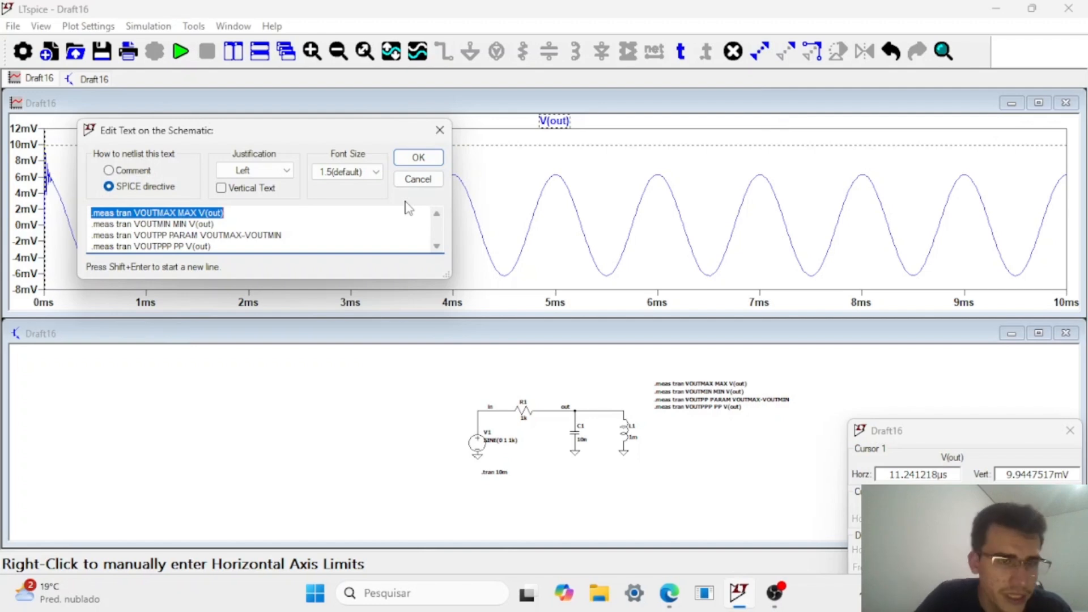
{"action": "left_click", "coordinate": [335, 212]}
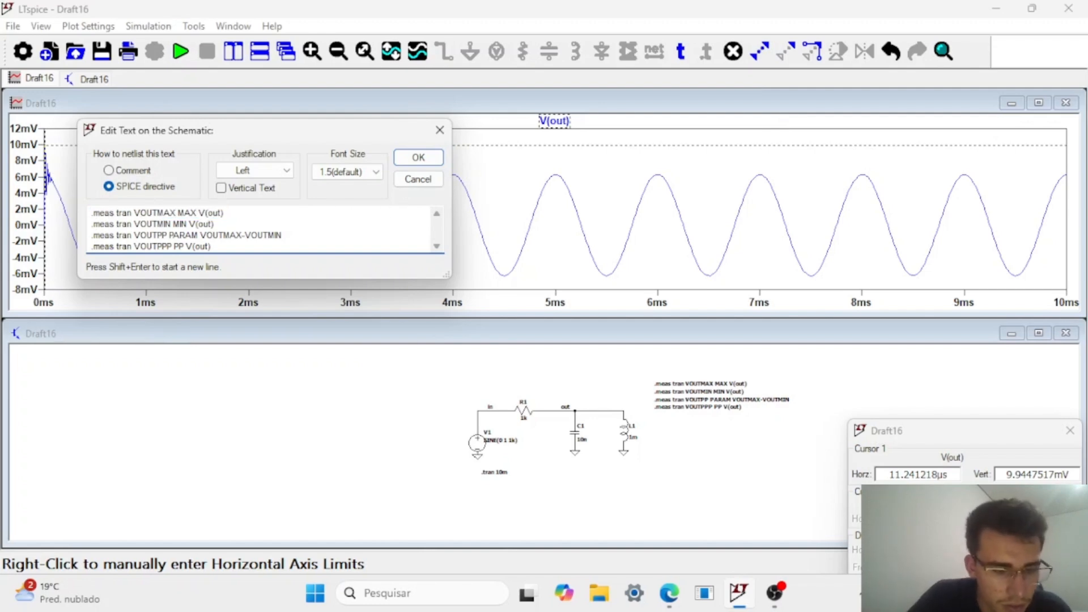
{"action": "type", "text": "FROM"}
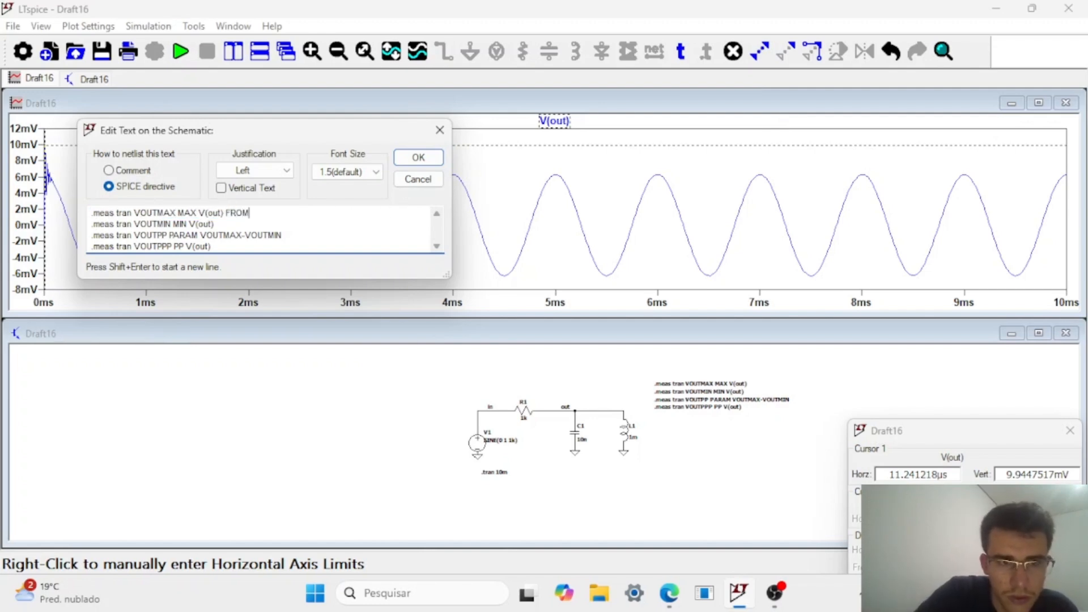
{"action": "type", "text": "="}
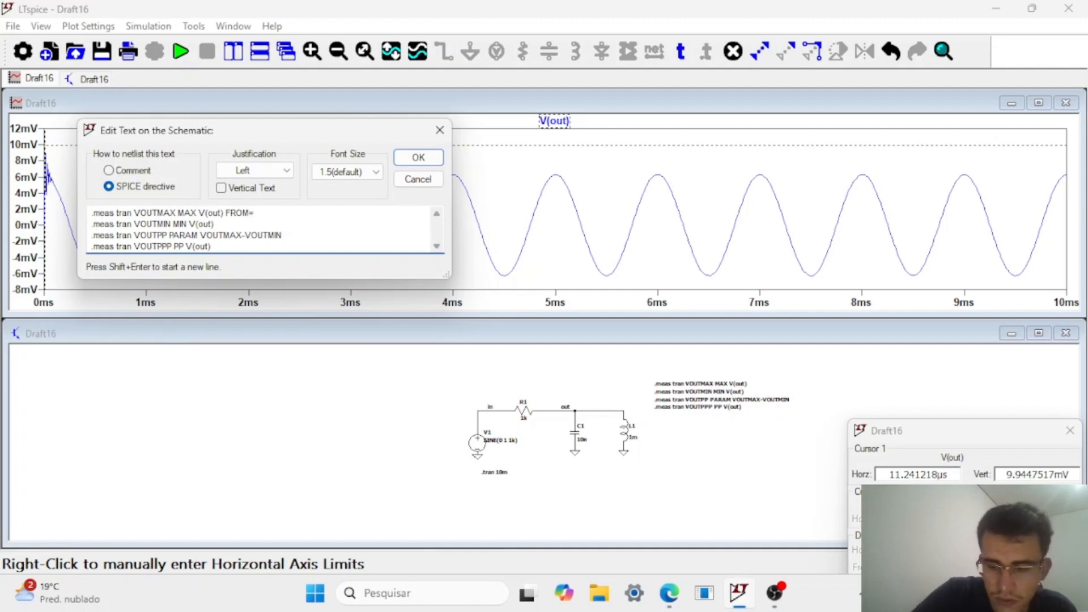
{"action": "type", "text": "1m T"}
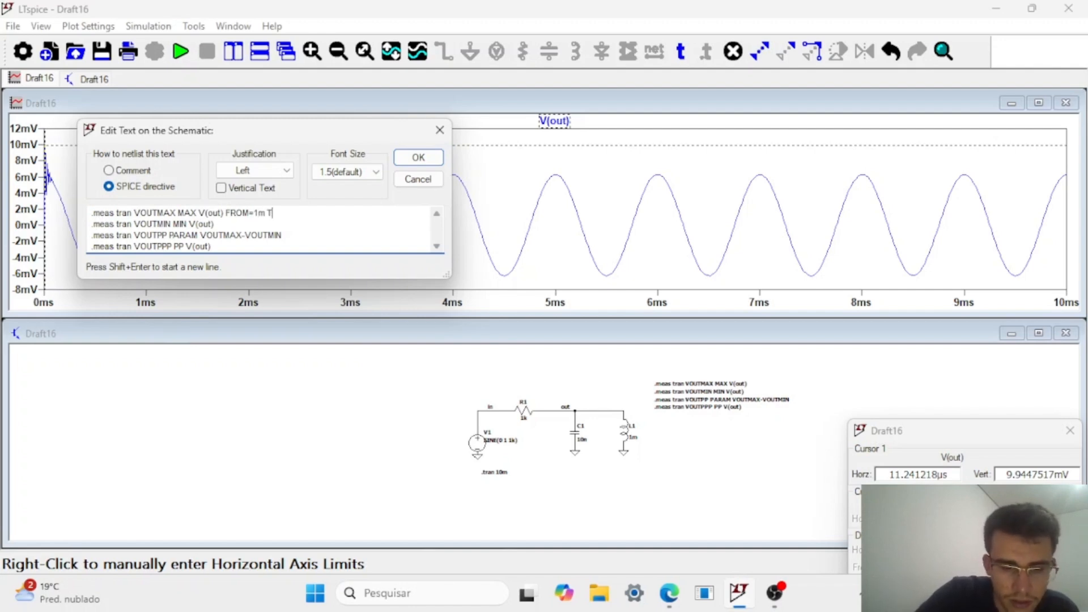
{"action": "type", "text": "O=3m"}
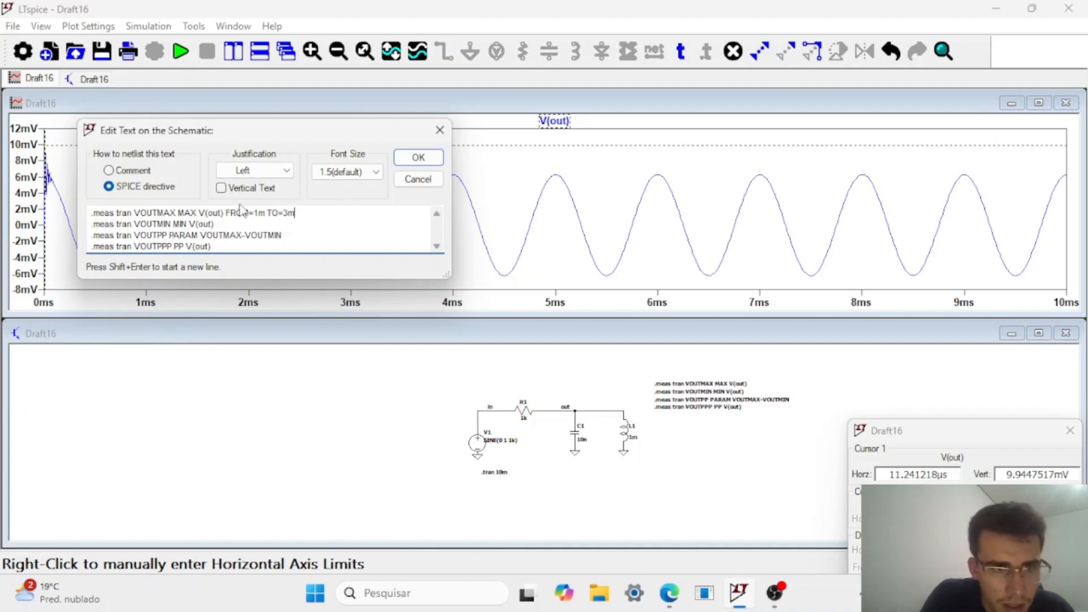
Copy the FROM=1m TO=3m window to the end of the VOUTMIN and VOUTPPP lines and accept the directive.
{"action": "mouse_move", "coordinate": [226, 212]}
{"action": "left_mouse_down"}
{"action": "mouse_move", "coordinate": [296, 216]}
{"action": "mouse_move", "coordinate": [265, 202]}
{"action": "mouse_move", "coordinate": [225, 213]}
{"action": "left_mouse_up"}
{"action": "key", "text": "ctrl+c"}
{"action": "left_click", "coordinate": [243, 223]}
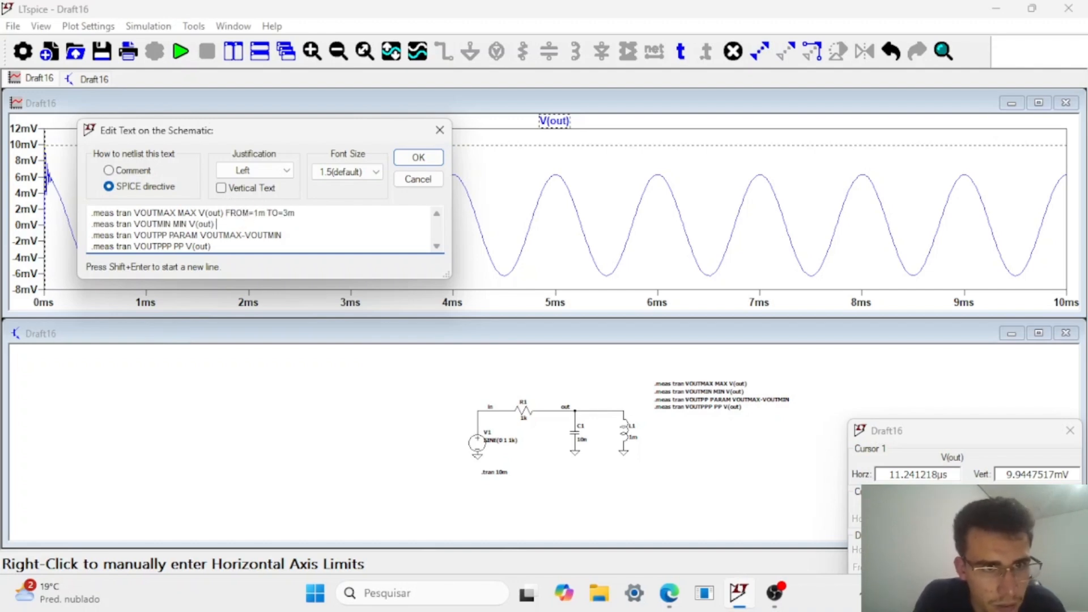
{"action": "key", "text": "ctrl+v"}
{"action": "left_click", "coordinate": [273, 245]}
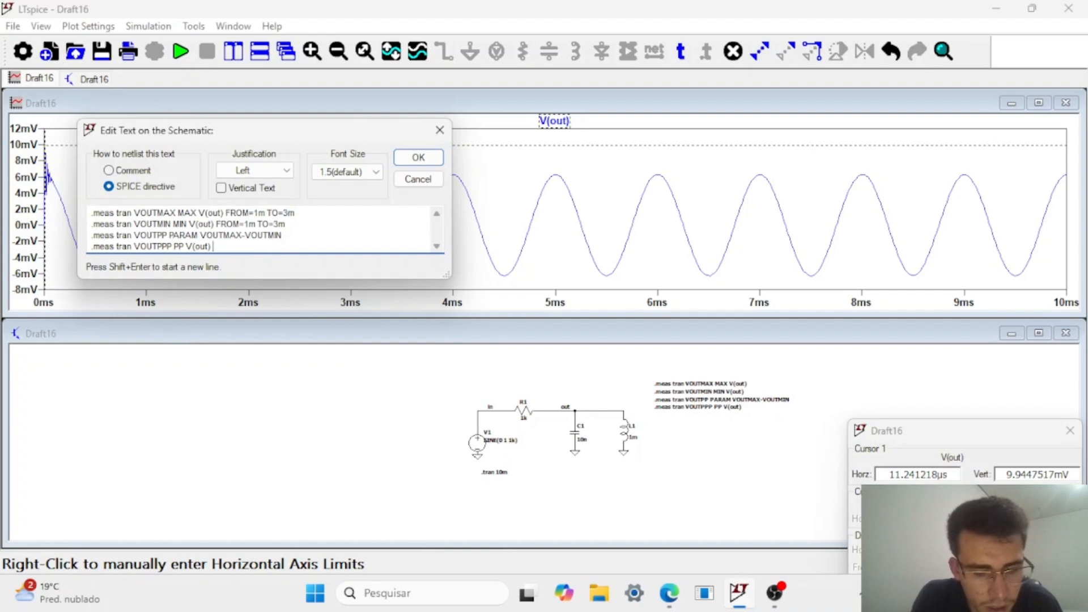
{"action": "key", "text": "ctrl+v"}
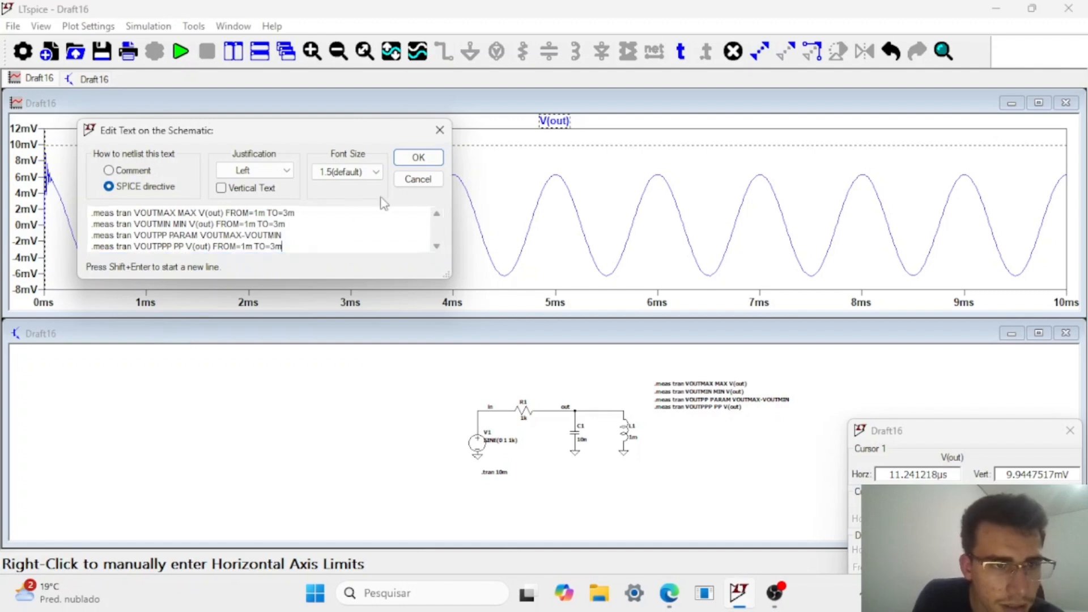
{"action": "left_click", "coordinate": [419, 157]}
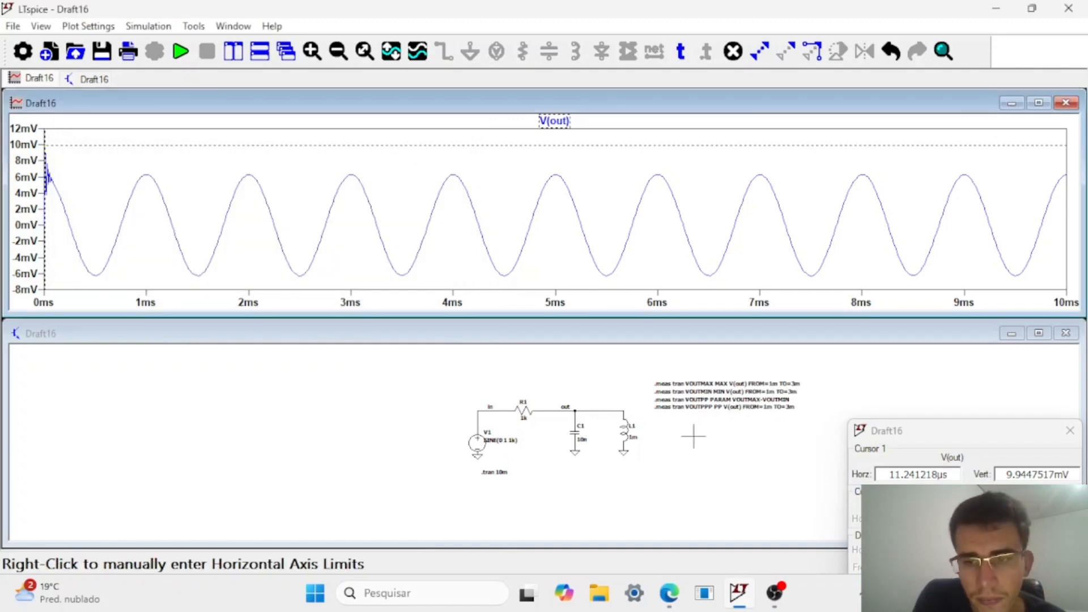
Rerun the transient simulation with the time-limited measurements and open the SPICE output log.
{"action": "left_click", "coordinate": [183, 52]}
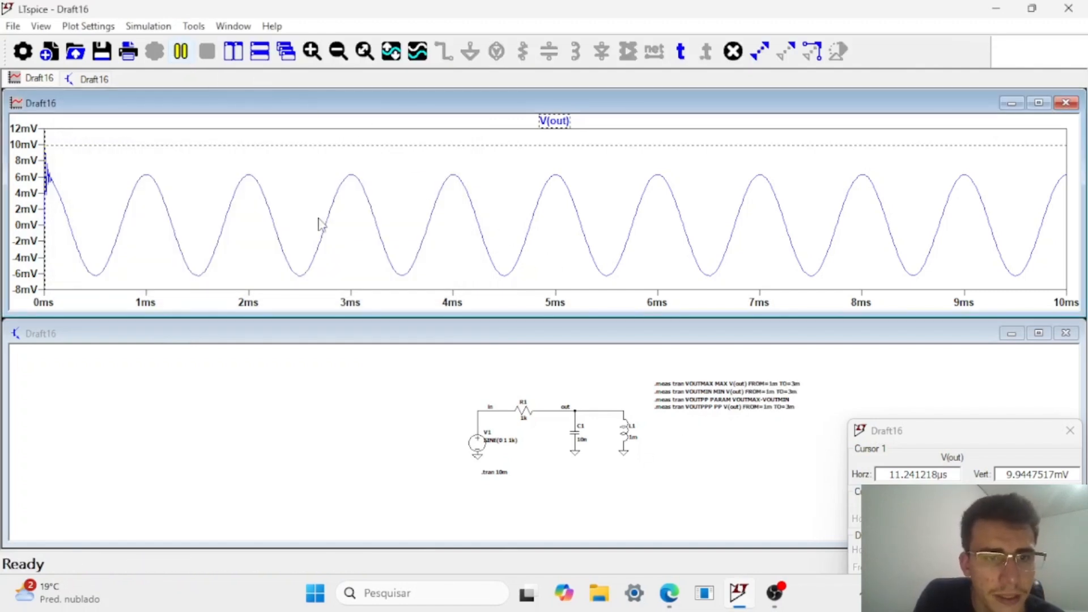
{"action": "left_click", "coordinate": [396, 377]}
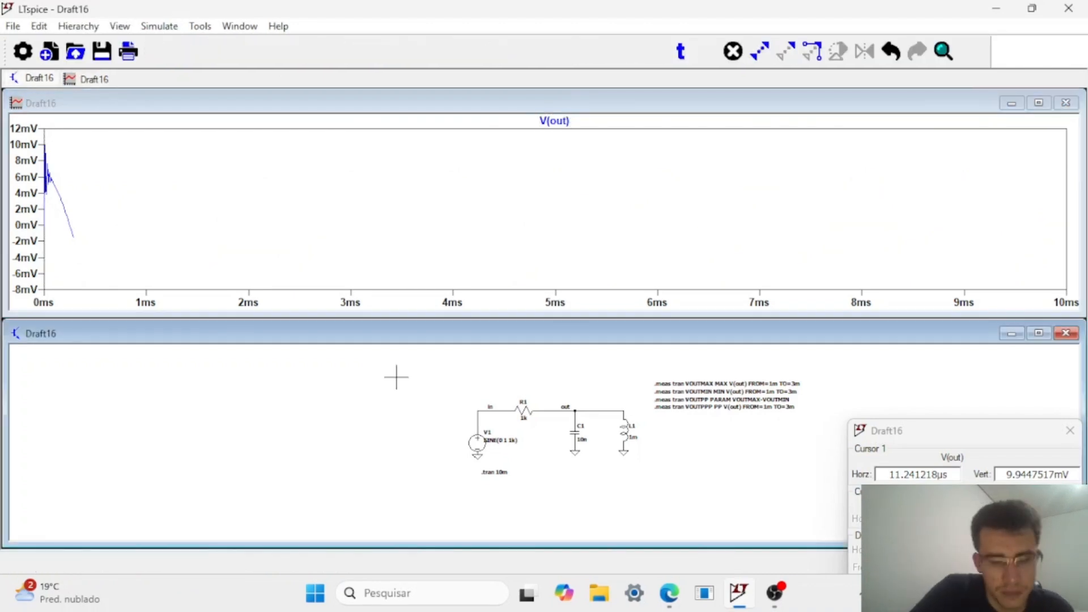
{"action": "key", "text": "ctrl+l"}
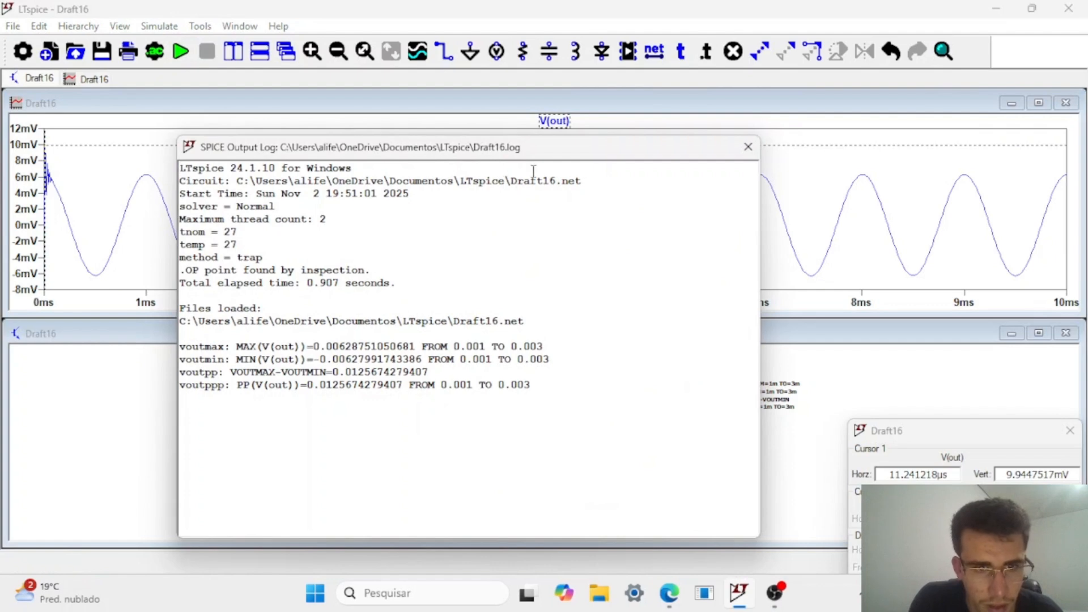
Move the cursor to V(out)'s peak near 1 ms and its trough near 1.51 ms, and compare the readings with the SPICE output log.
{"action": "left_click_drag", "start_coordinate": [529, 154], "coordinate": [461, 42]}
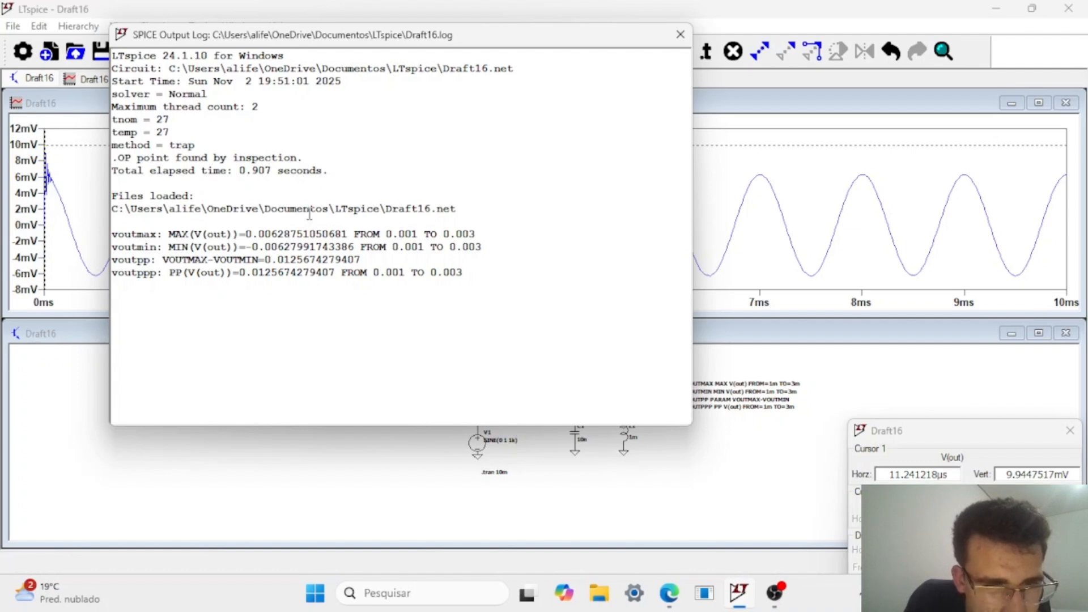
{"action": "left_click", "coordinate": [680, 34]}
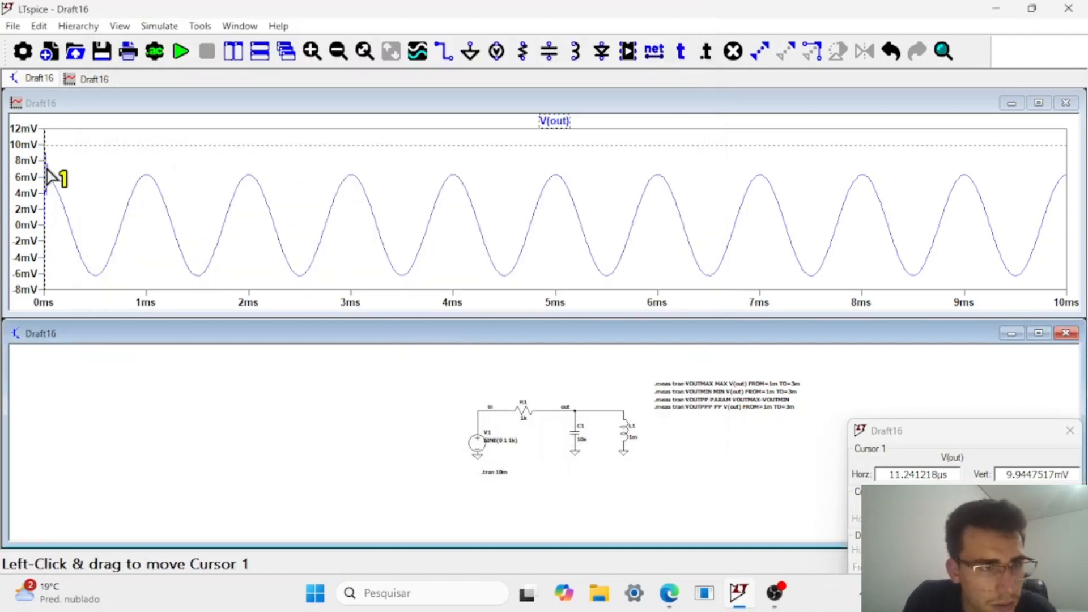
{"action": "left_click_drag", "start_coordinate": [53, 177], "coordinate": [148, 243]}
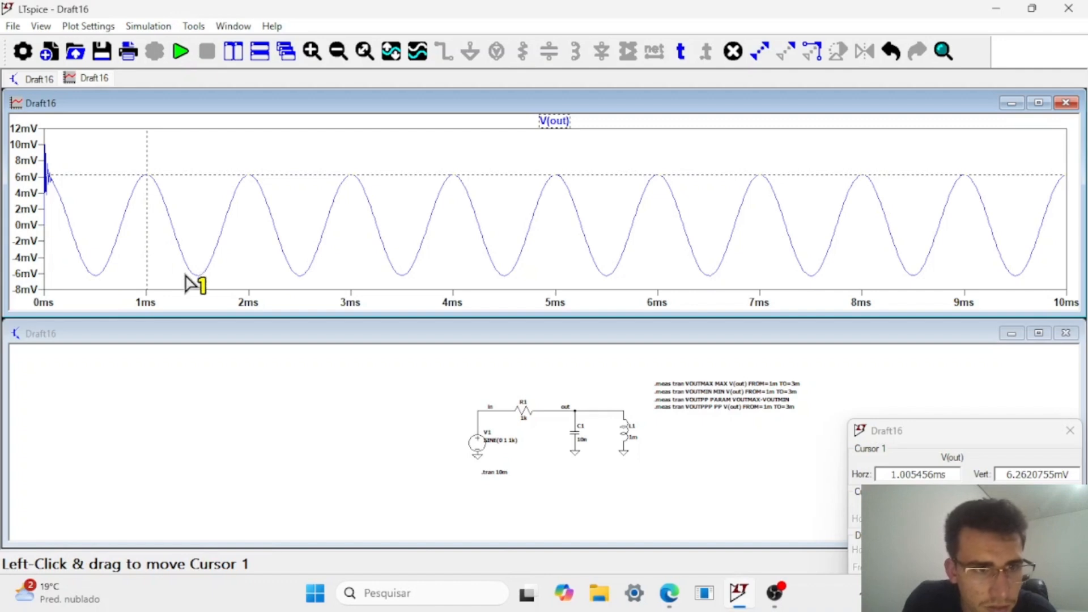
{"action": "left_click_drag", "start_coordinate": [186, 276], "coordinate": [202, 277]}
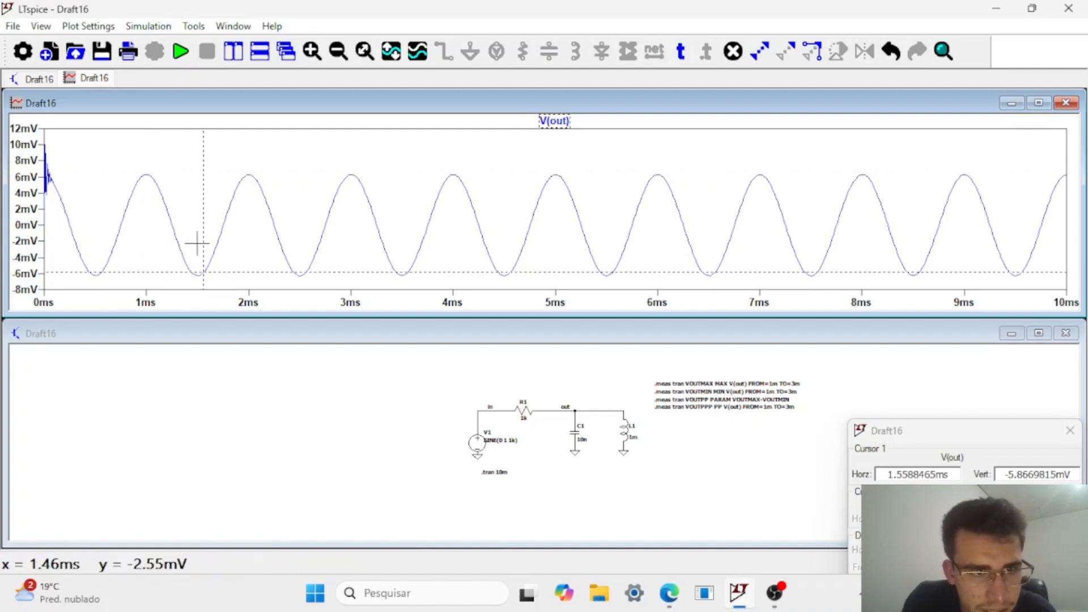
{"action": "left_click_drag", "start_coordinate": [200, 242], "coordinate": [199, 245]}
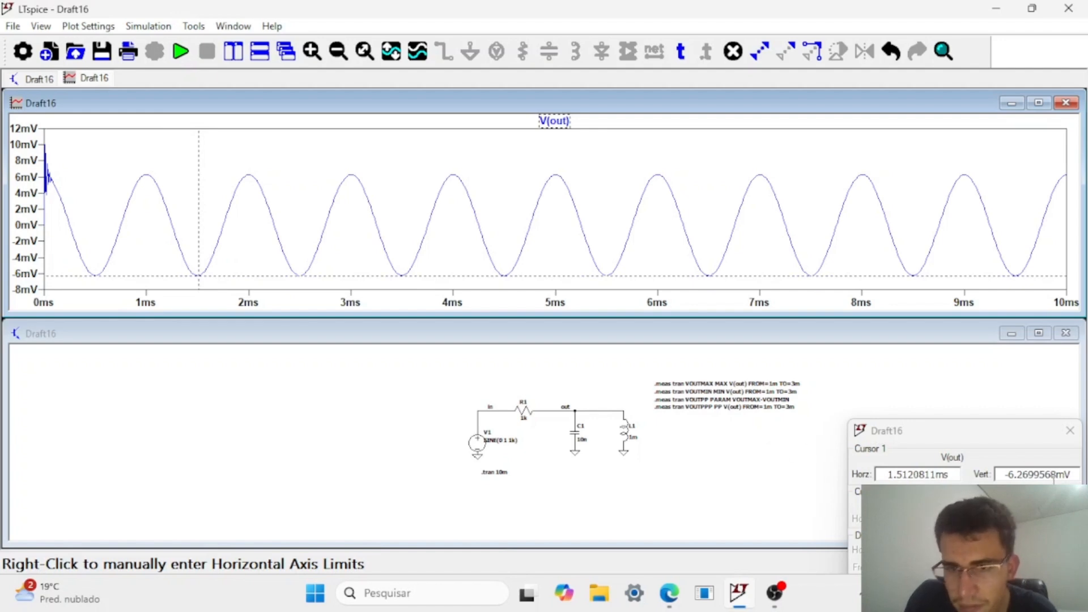
{"action": "key", "text": "ctrl+l"}
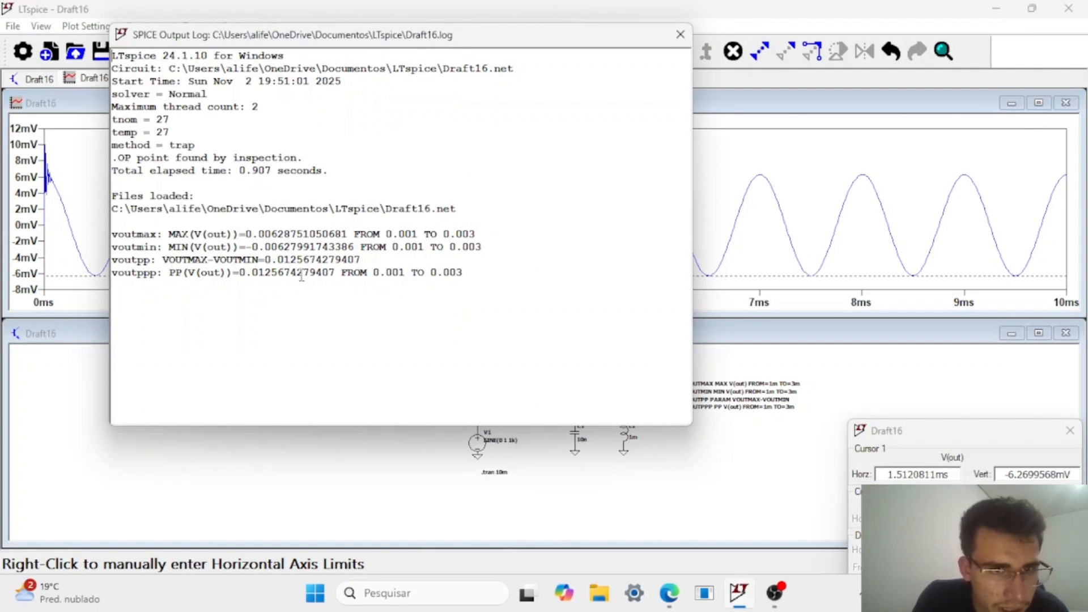
{"action": "left_click", "coordinate": [680, 35]}
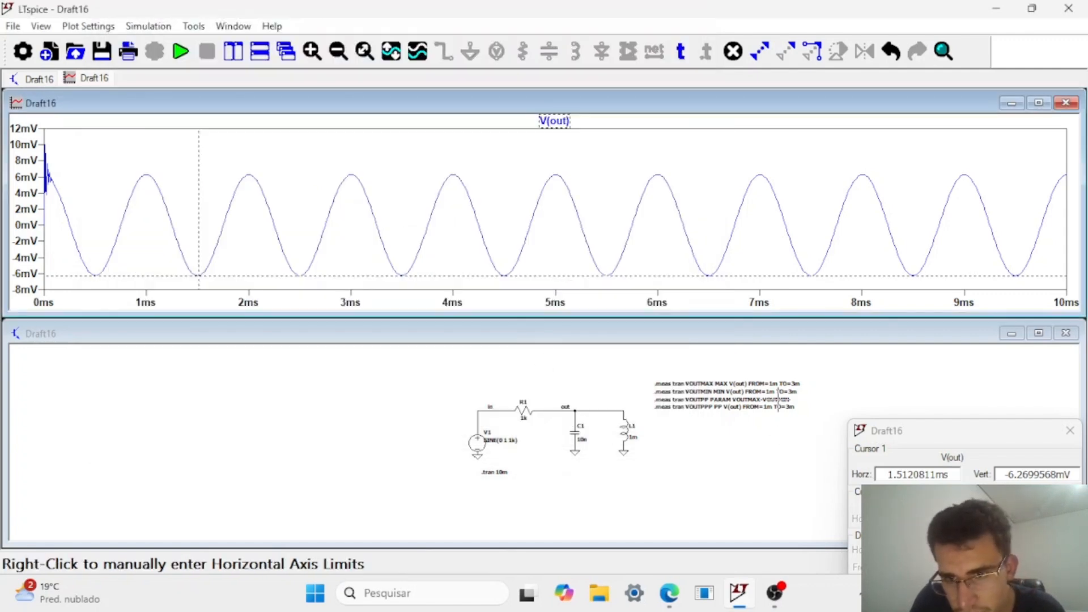
Undo the recent plot changes and the FROM=1m TO=3m edit of the measurement directives.
{"action": "key", "text": "ctrl+z"}
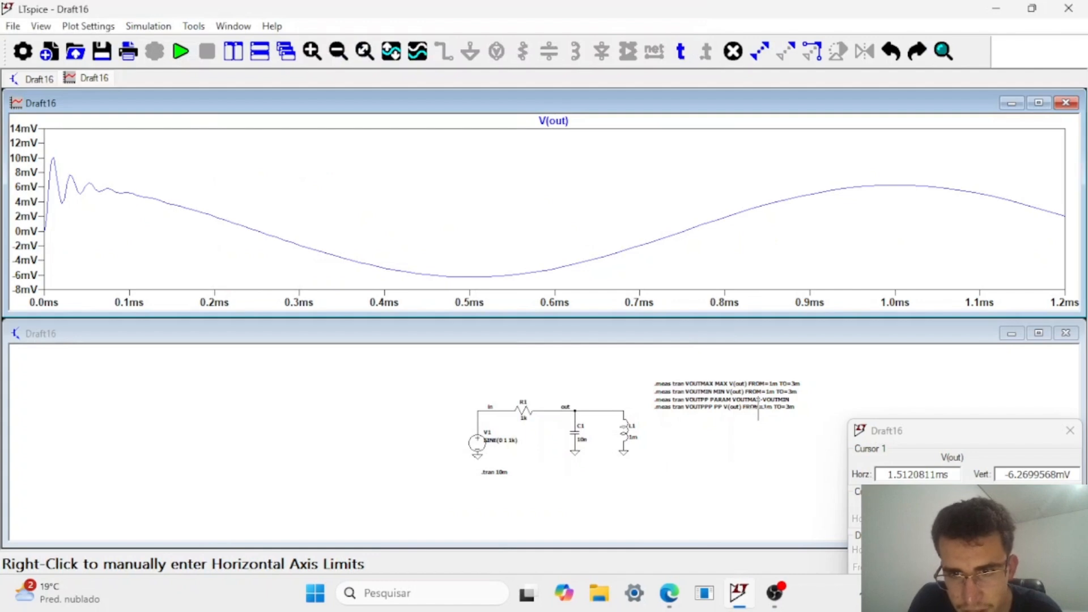
{"action": "key", "text": "ctrl+z"}
{"action": "key", "text": "ctrl+z"}
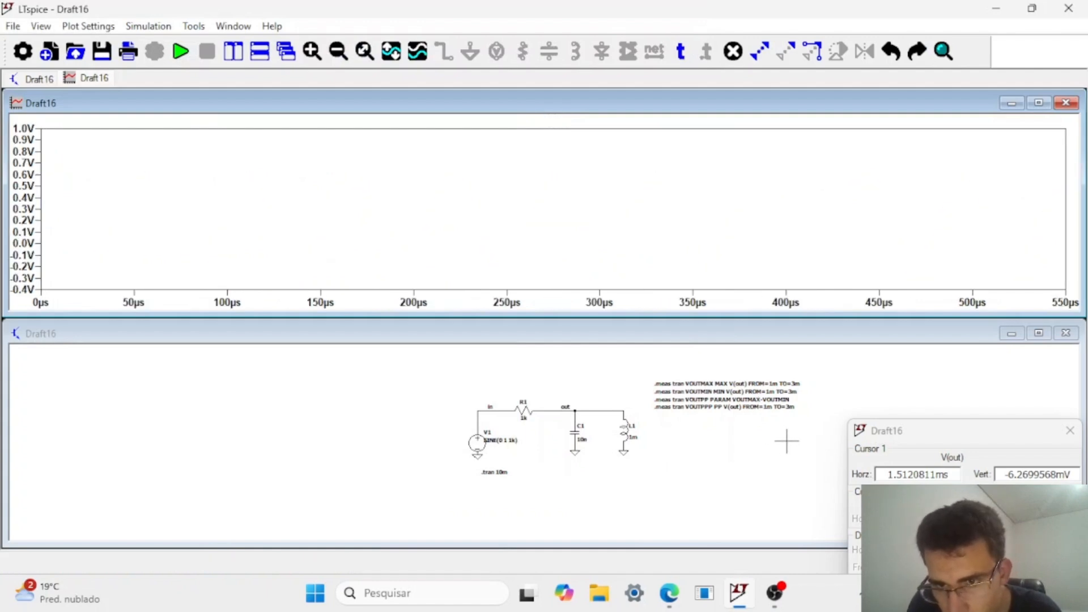
{"action": "left_click", "coordinate": [786, 440]}
{"action": "key", "text": "ctrl+z"}
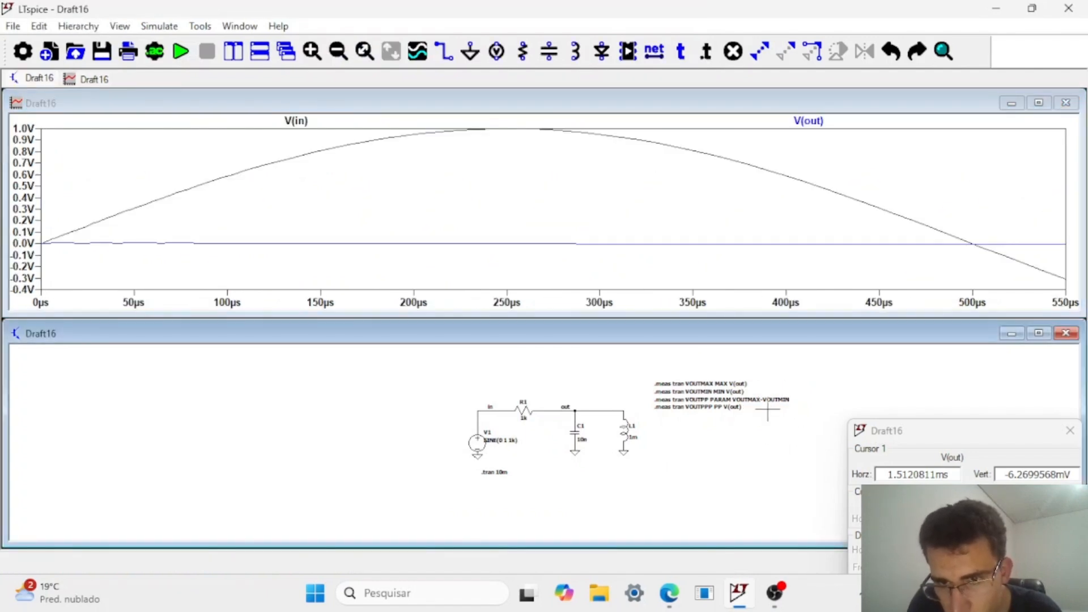
Rerun the transient simulation without the measurement time window and remove the V(in) trace from the plot.
{"action": "left_click", "coordinate": [181, 54]}
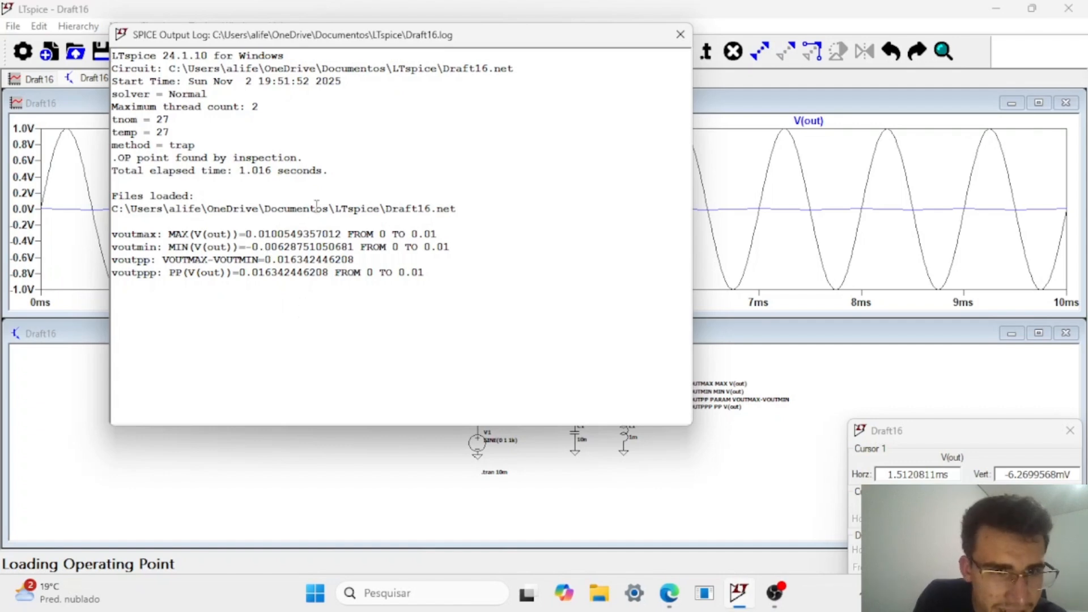
{"action": "left_click_drag", "start_coordinate": [512, 43], "coordinate": [778, 71]}
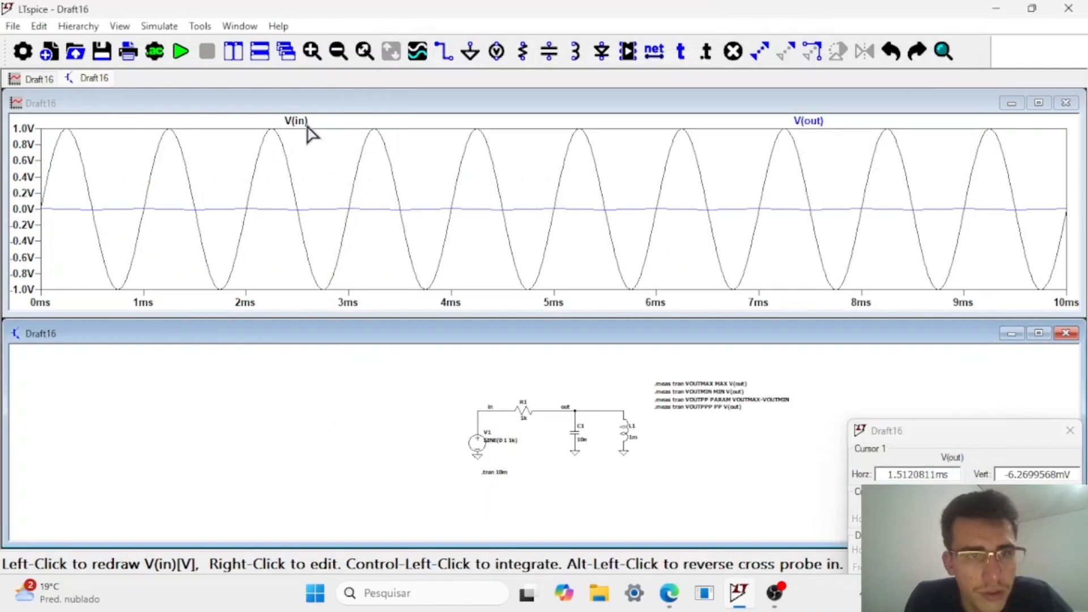
{"action": "left_click", "coordinate": [303, 123]}
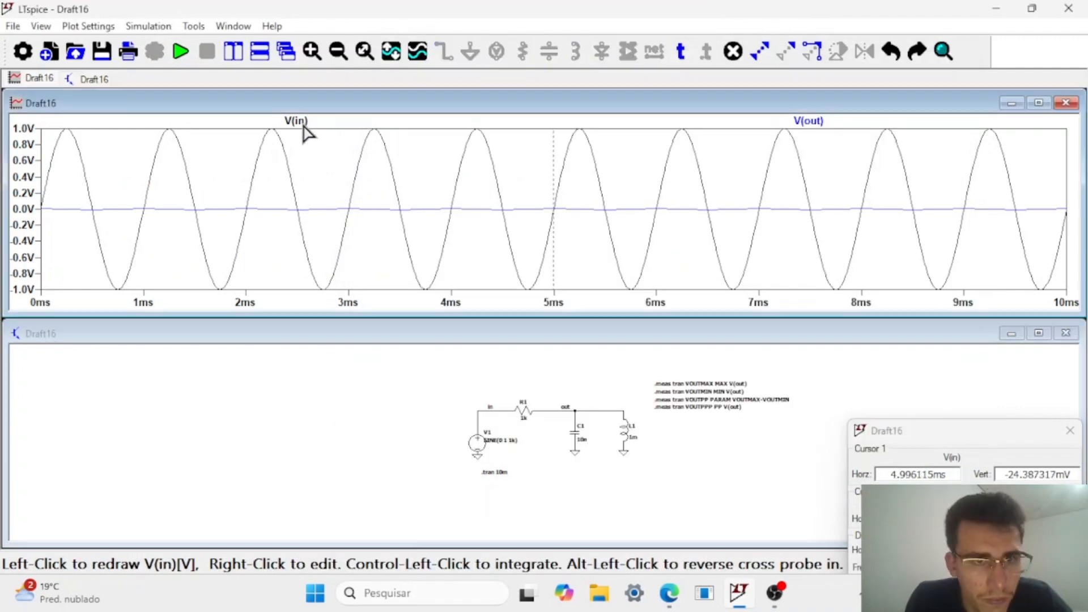
{"action": "key", "text": "Delete"}
{"action": "left_click", "coordinate": [302, 122]}
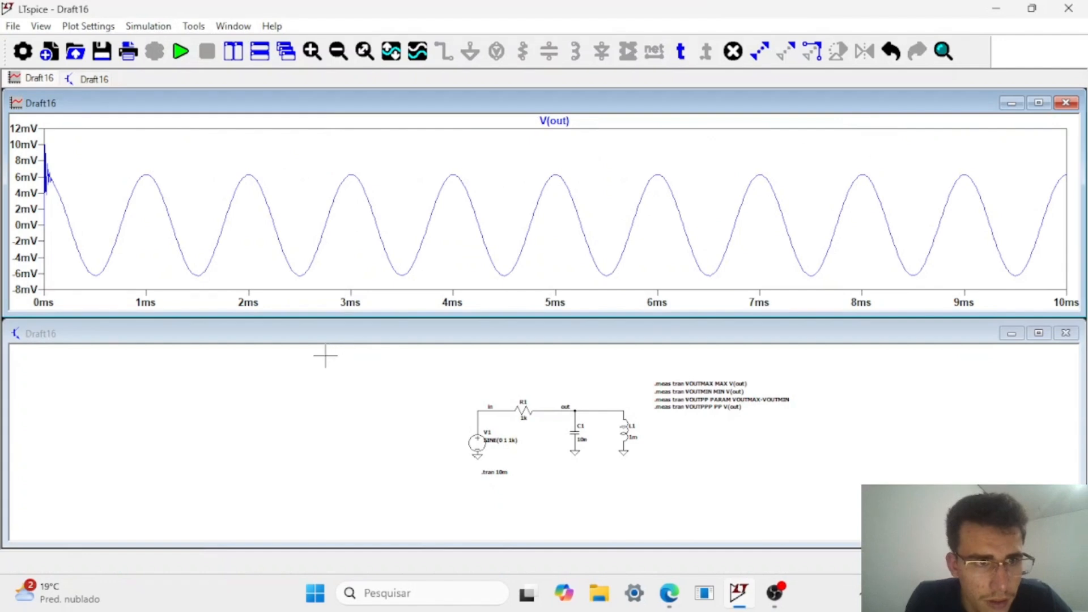
Open the SPICE output log and examine the V(out) measurements taken over the full simulation time.
{"action": "key", "text": "ctrl+l"}
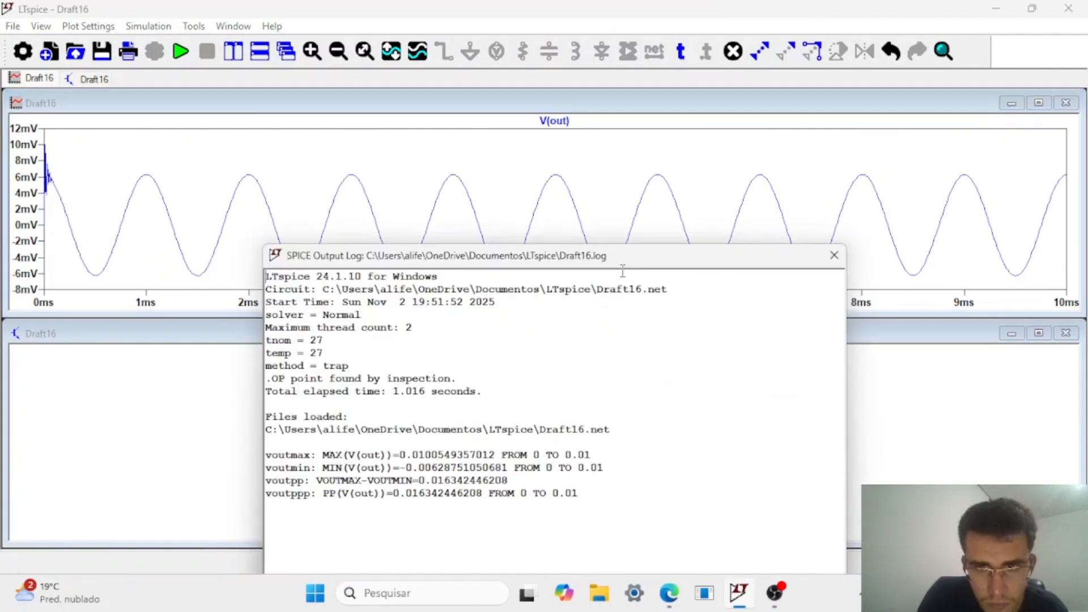
{"action": "left_click_drag", "start_coordinate": [643, 264], "coordinate": [712, 102]}
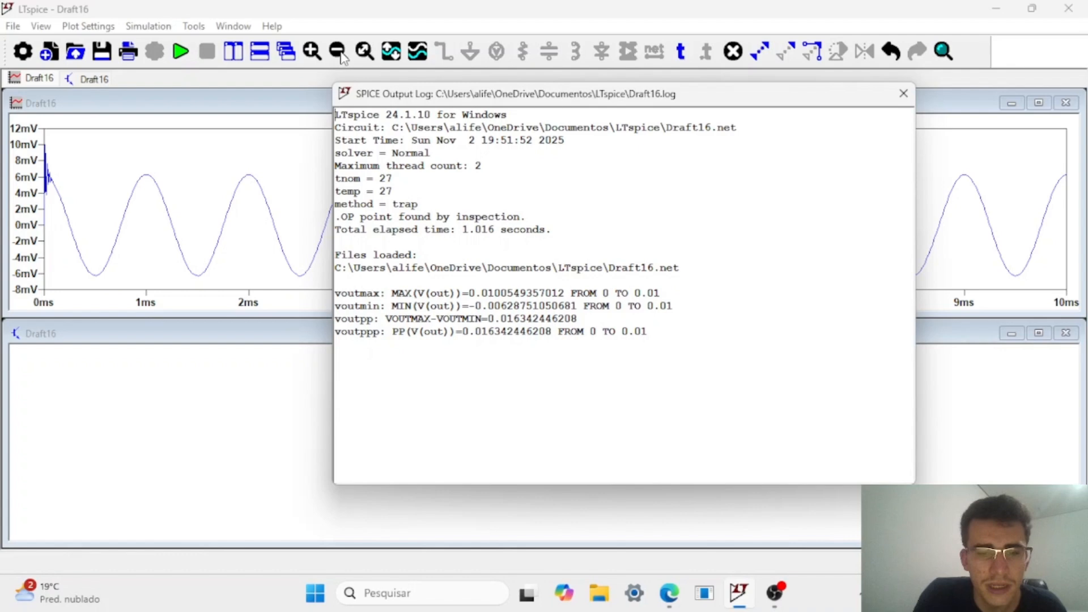
{"action": "left_click_drag", "start_coordinate": [769, 102], "coordinate": [582, 133]}
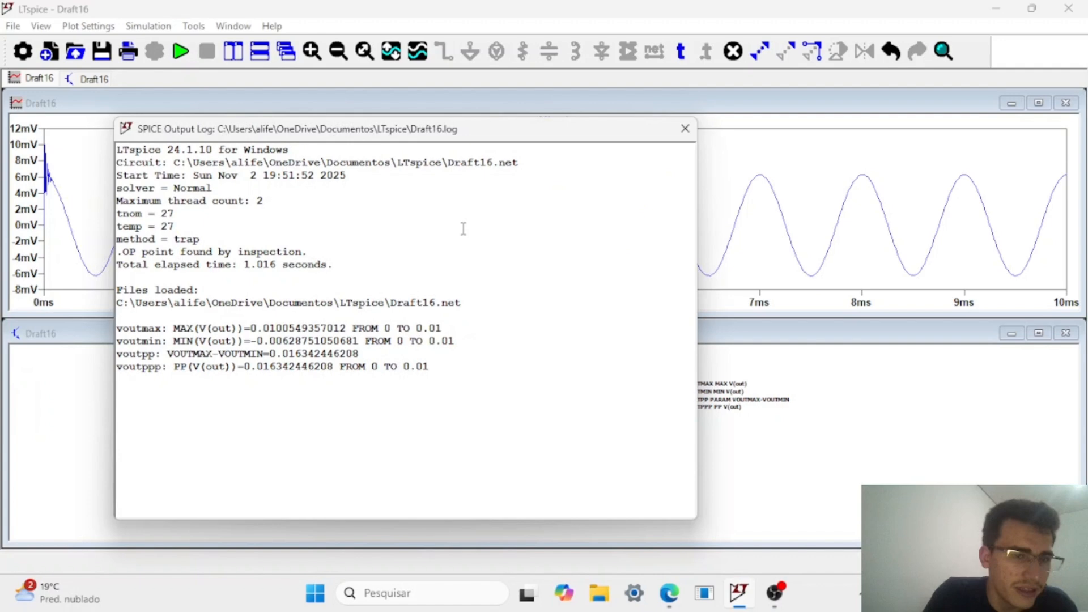
Rename the VOUTPPP measurement to VOUTPP in the directive text, rerun the simulation and check the output log.
{"action": "right_click", "coordinate": [734, 400]}
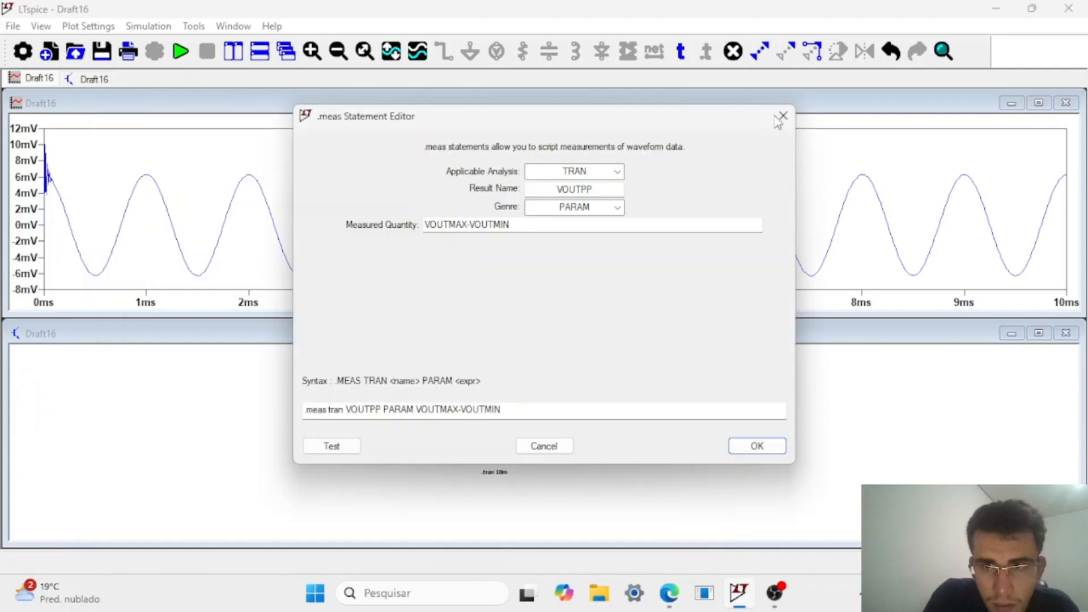
{"action": "left_click", "coordinate": [778, 116]}
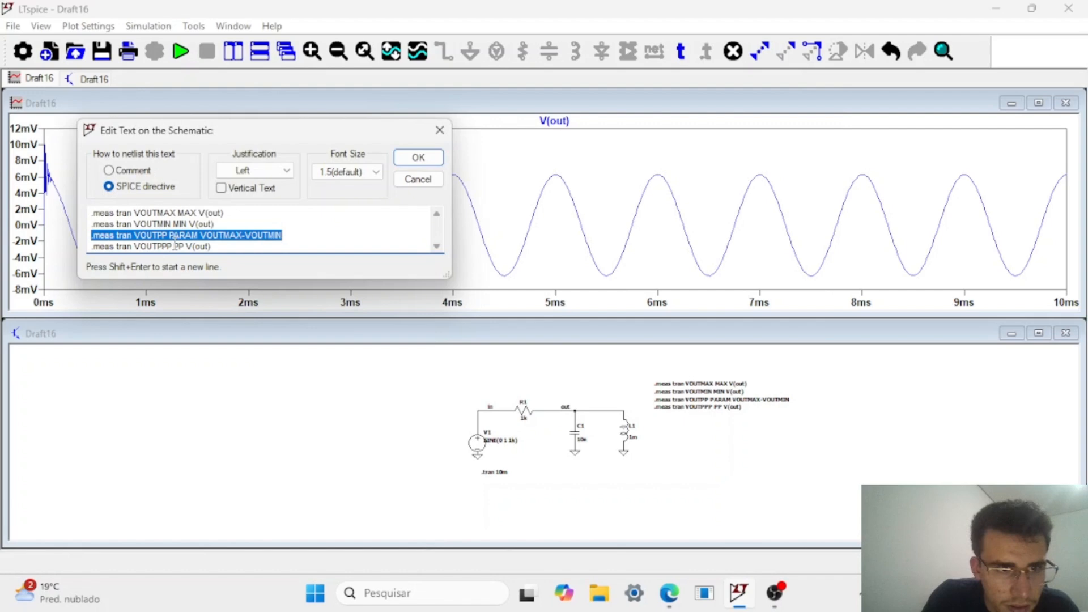
{"action": "left_click", "coordinate": [173, 246]}
{"action": "key", "text": "BackSpace"}
{"action": "left_click", "coordinate": [412, 155]}
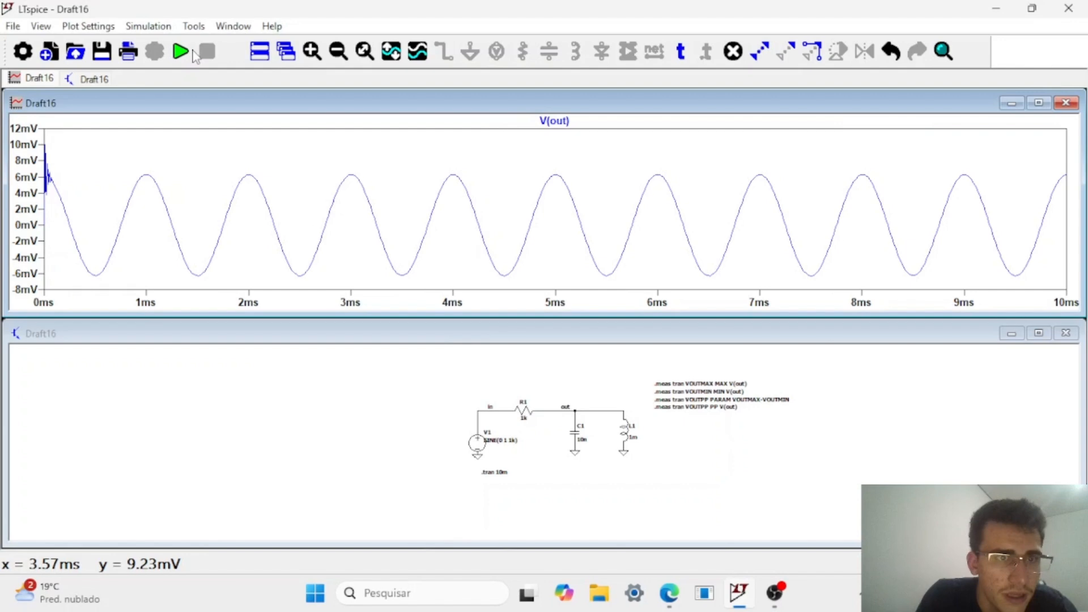
{"action": "left_click", "coordinate": [182, 52]}
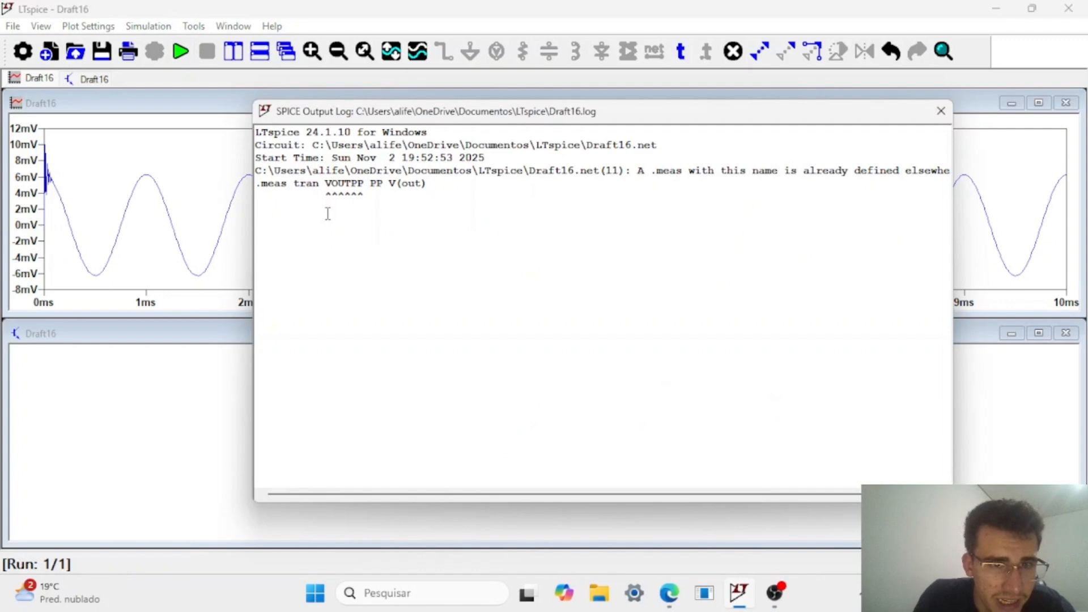
{"action": "left_click", "coordinate": [466, 441]}
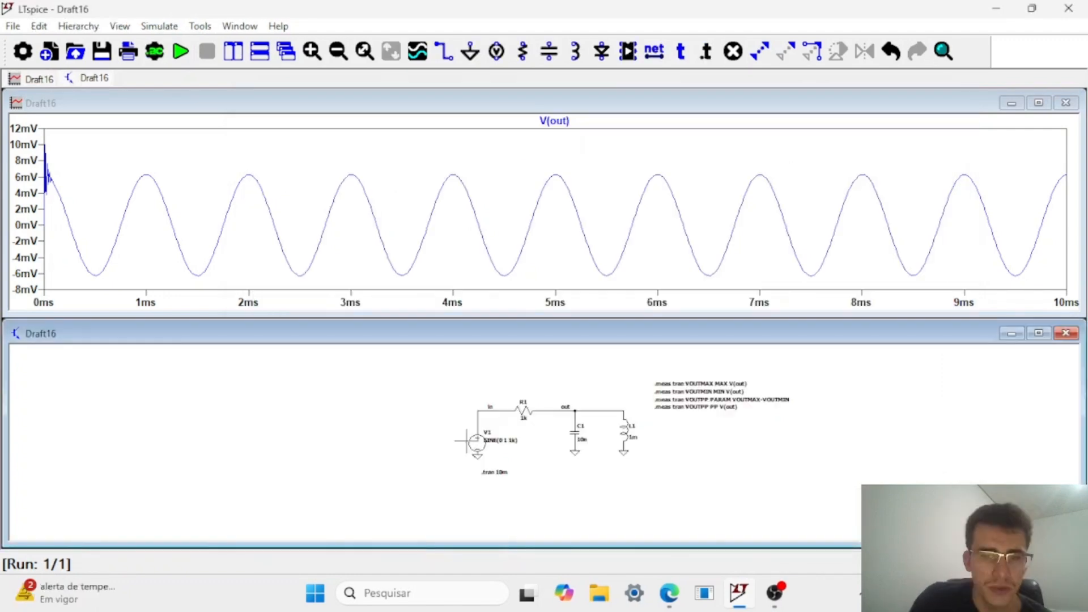